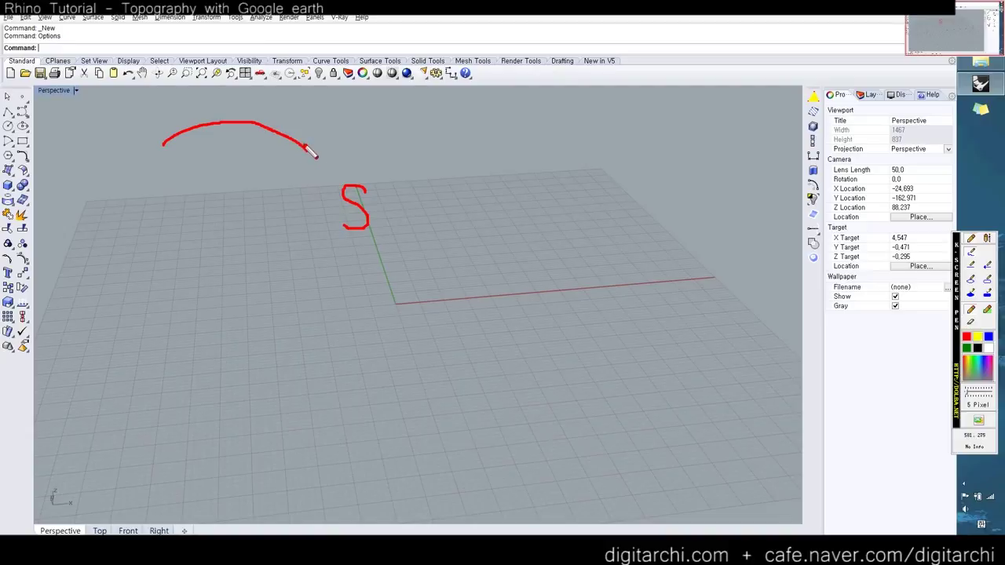
{"action": "left_click_drag", "start_coordinate": [313, 155], "coordinate": [296, 154]}
{"action": "mouse_move", "coordinate": [160, 156]}
{"action": "left_mouse_down"}
{"action": "mouse_move", "coordinate": [160, 180]}
{"action": "mouse_move", "coordinate": [168, 162]}
{"action": "mouse_move", "coordinate": [180, 167]}
{"action": "left_mouse_up"}
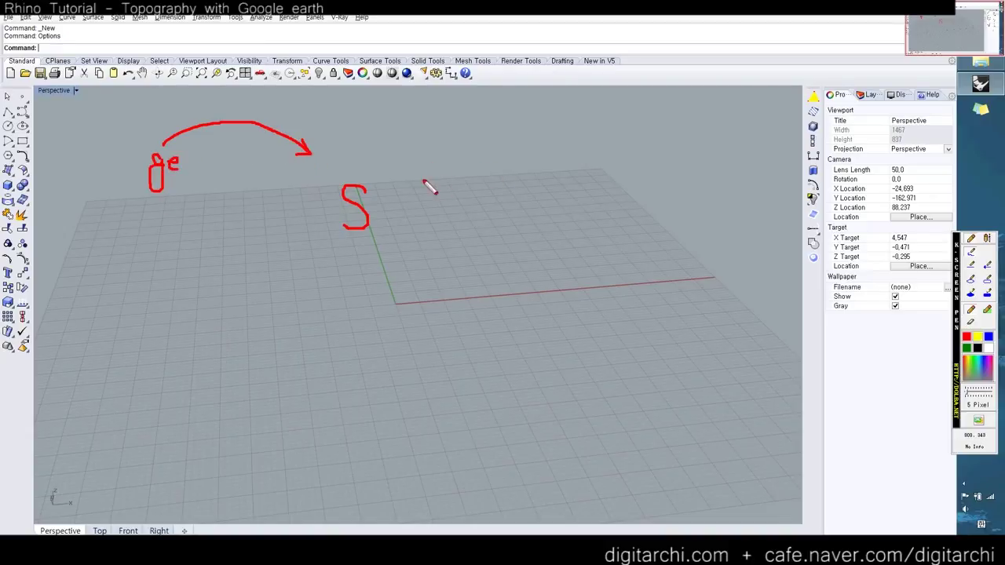
{"action": "mouse_move", "coordinate": [384, 169]}
{"action": "left_mouse_down"}
{"action": "mouse_move", "coordinate": [420, 152]}
{"action": "mouse_move", "coordinate": [505, 150]}
{"action": "mouse_move", "coordinate": [541, 159]}
{"action": "mouse_move", "coordinate": [531, 168]}
{"action": "mouse_move", "coordinate": [556, 202]}
{"action": "left_mouse_up"}
{"action": "mouse_move", "coordinate": [555, 165]}
{"action": "left_mouse_down"}
{"action": "mouse_move", "coordinate": [566, 171]}
{"action": "mouse_move", "coordinate": [559, 184]}
{"action": "left_mouse_up"}
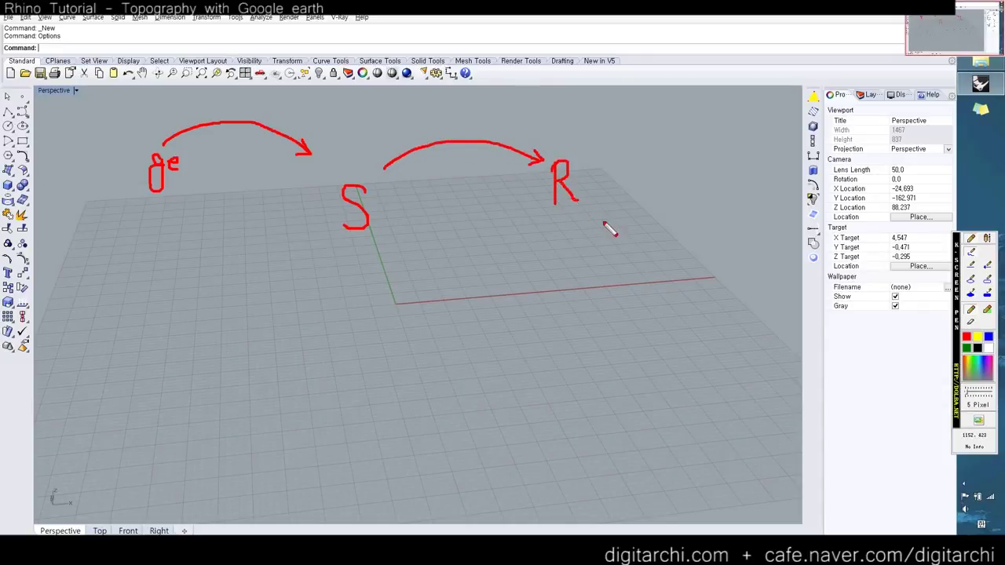
{"action": "left_click_drag", "start_coordinate": [518, 244], "coordinate": [650, 213]}
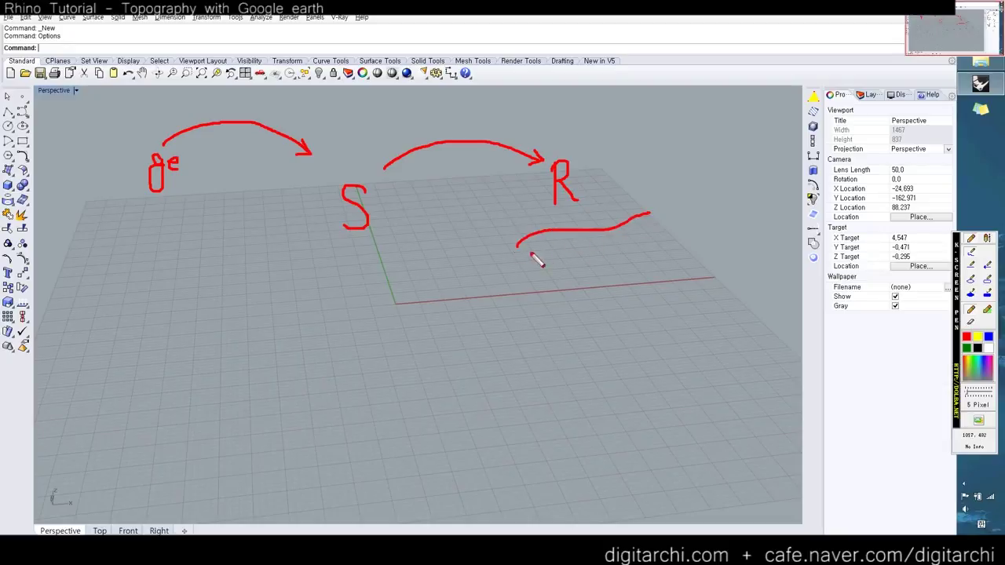
{"action": "mouse_move", "coordinate": [513, 246]}
{"action": "left_mouse_down"}
{"action": "mouse_move", "coordinate": [624, 244]}
{"action": "mouse_move", "coordinate": [645, 214]}
{"action": "mouse_move", "coordinate": [649, 240]}
{"action": "left_mouse_up"}
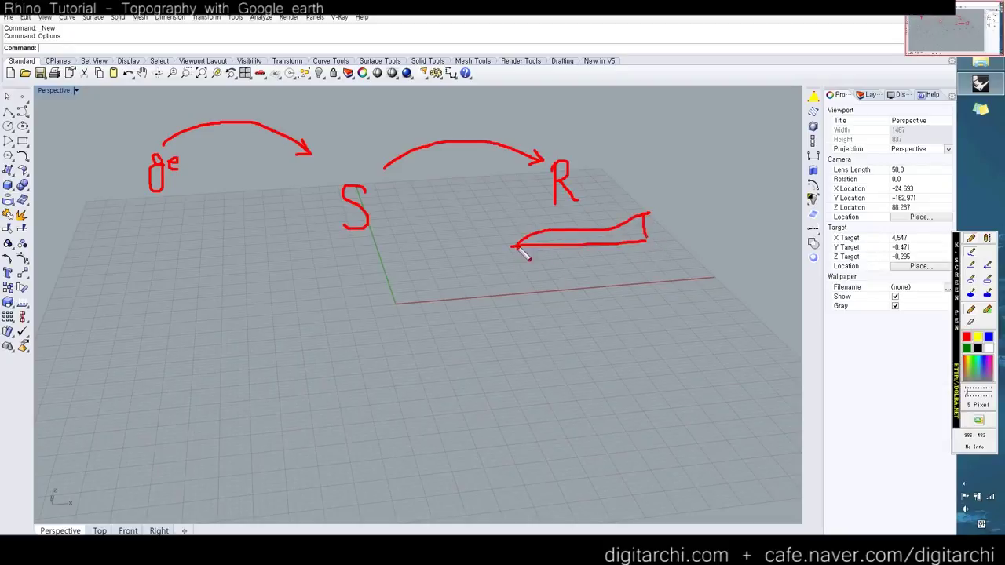
{"action": "mouse_move", "coordinate": [519, 250]}
{"action": "left_mouse_down"}
{"action": "mouse_move", "coordinate": [606, 242]}
{"action": "mouse_move", "coordinate": [590, 233]}
{"action": "mouse_move", "coordinate": [628, 236]}
{"action": "mouse_move", "coordinate": [632, 224]}
{"action": "left_mouse_up"}
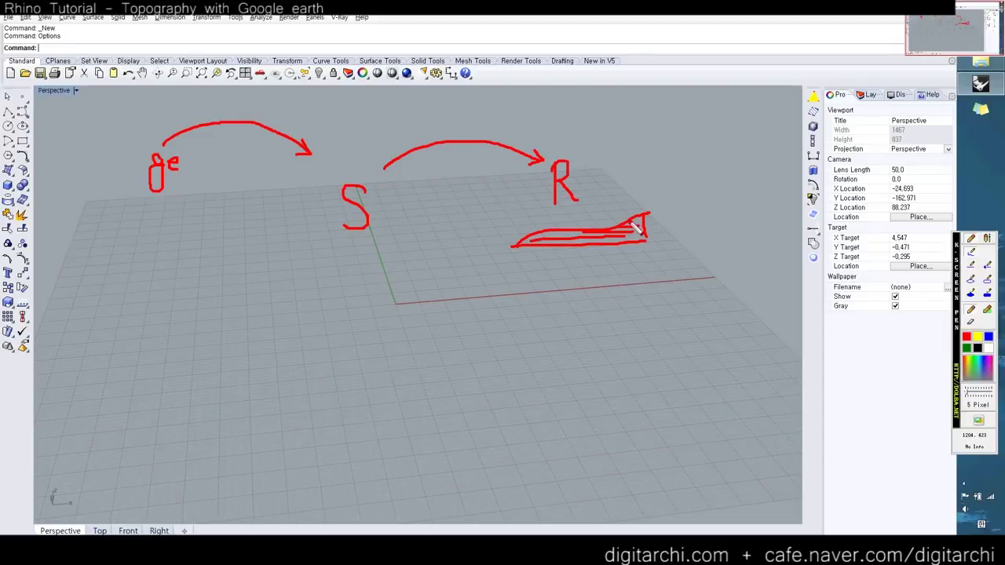
{"action": "mouse_move", "coordinate": [566, 275]}
{"action": "left_mouse_down"}
{"action": "mouse_move", "coordinate": [579, 207]}
{"action": "mouse_move", "coordinate": [595, 271]}
{"action": "mouse_move", "coordinate": [559, 272]}
{"action": "left_mouse_up"}
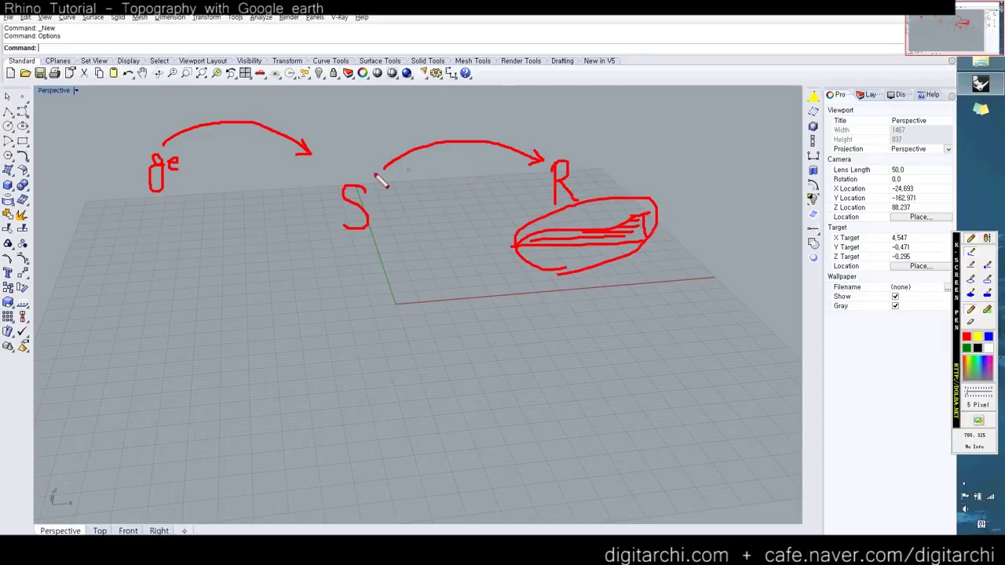
{"action": "mouse_move", "coordinate": [195, 190]}
{"action": "left_mouse_down"}
{"action": "mouse_move", "coordinate": [139, 202]}
{"action": "mouse_move", "coordinate": [164, 142]}
{"action": "mouse_move", "coordinate": [196, 196]}
{"action": "mouse_move", "coordinate": [147, 163]}
{"action": "mouse_move", "coordinate": [209, 174]}
{"action": "mouse_move", "coordinate": [169, 201]}
{"action": "left_mouse_up"}
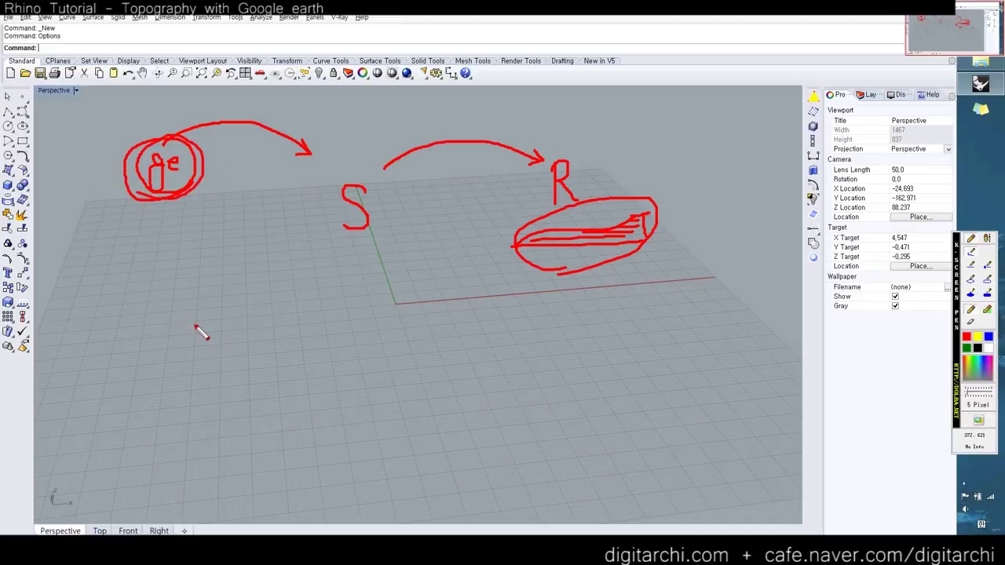
{"action": "key", "text": "Escape"}
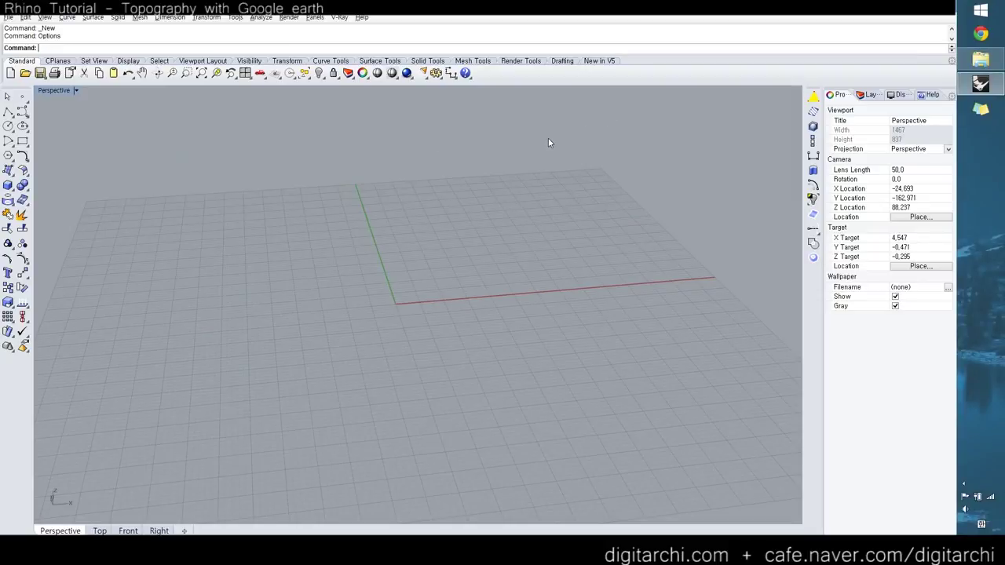
Step: Switch to SketchUp, starting with the Architectural Design - Millimeters template, and delete the default human figure
{"action": "key", "text": "super"}
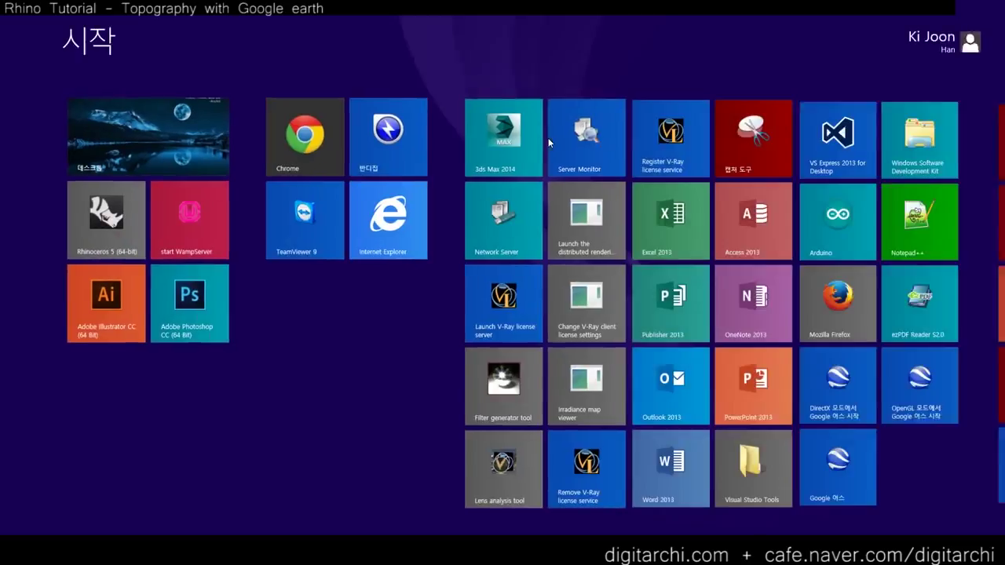
{"action": "type", "text": "sketchUp"}
{"action": "key", "text": "Return"}
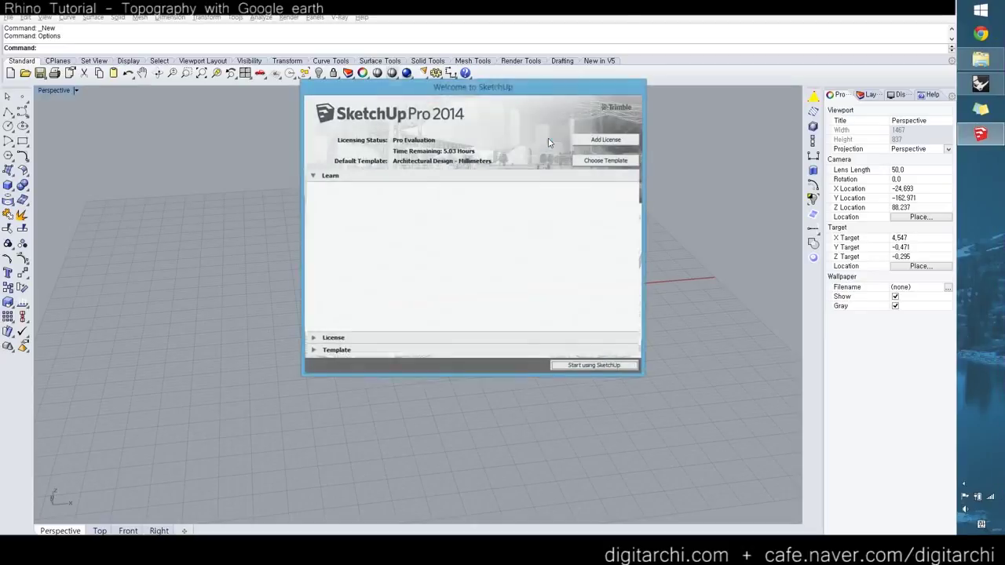
{"action": "left_click", "coordinate": [590, 162]}
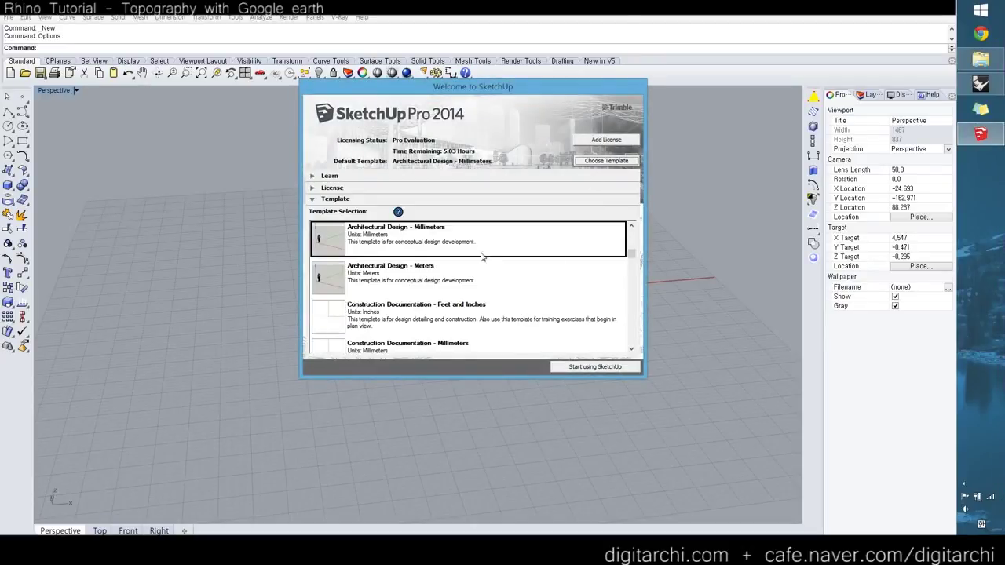
{"action": "left_click", "coordinate": [597, 367]}
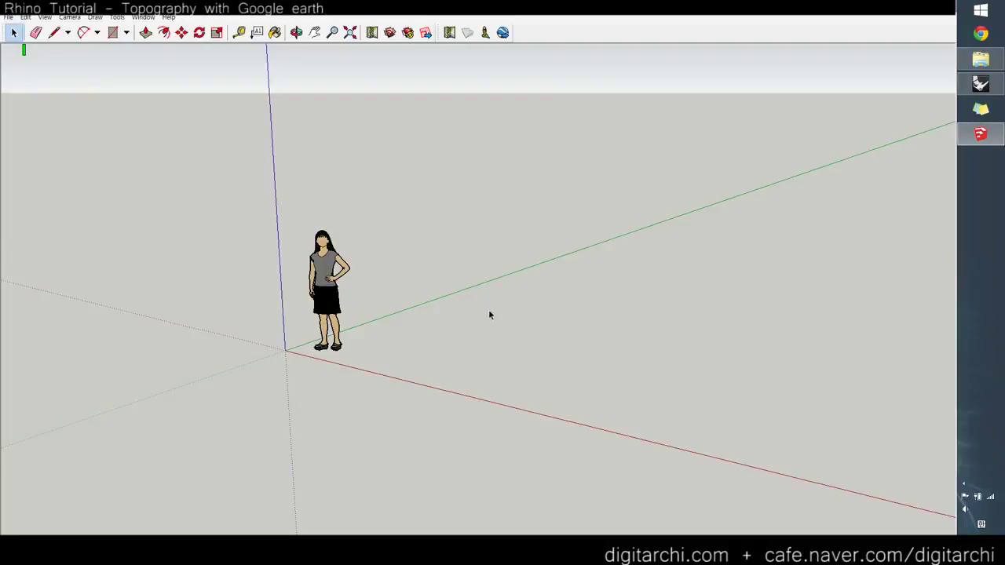
{"action": "left_click_drag", "start_coordinate": [378, 318], "coordinate": [252, 418]}
{"action": "key", "text": "Delete"}
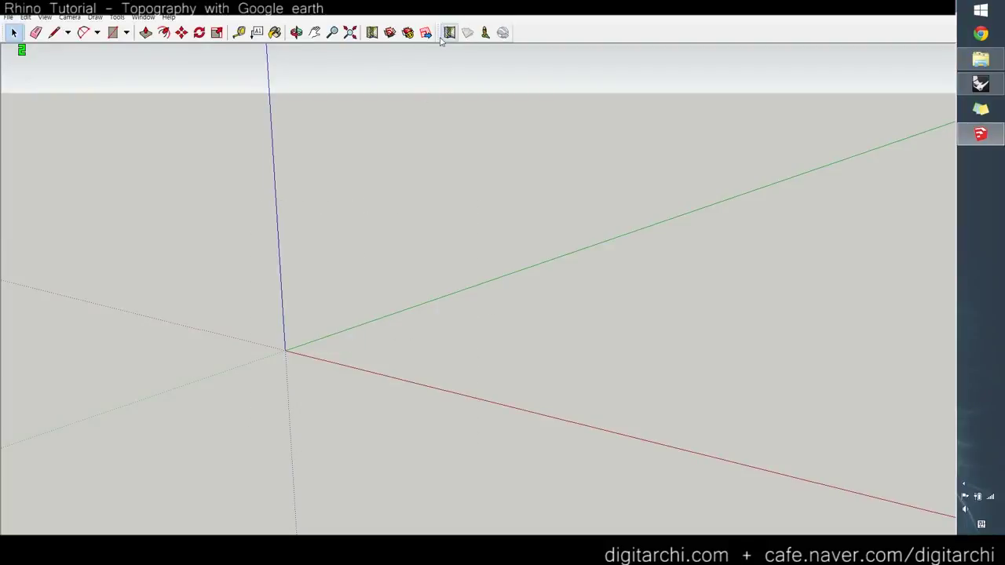
Step: Undock the Google toolbar and close it
{"action": "left_click_drag", "start_coordinate": [438, 33], "coordinate": [401, 118]}
{"action": "left_click", "coordinate": [456, 119]}
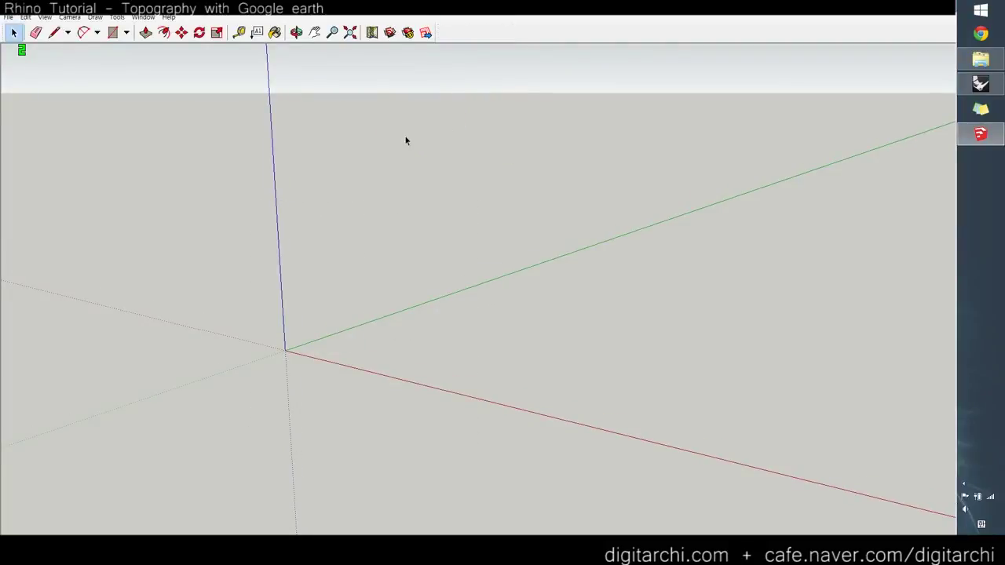
{"action": "scroll", "coordinate": [334, 289], "scroll_direction": "down", "scroll_amount": 6}
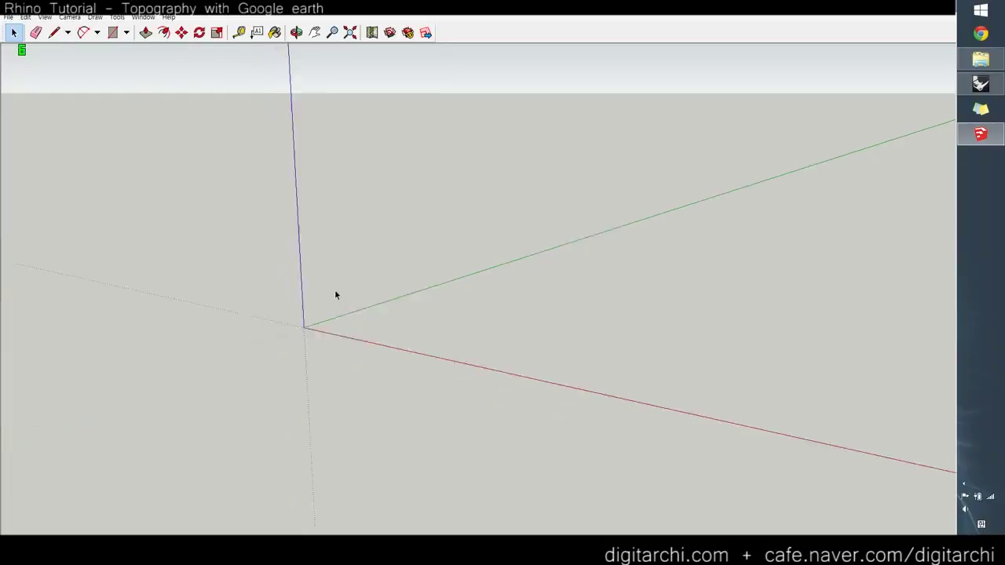
{"action": "scroll", "coordinate": [311, 263], "scroll_direction": "up", "scroll_amount": 2}
{"action": "scroll", "coordinate": [350, 289], "scroll_direction": "up", "scroll_amount": 4}
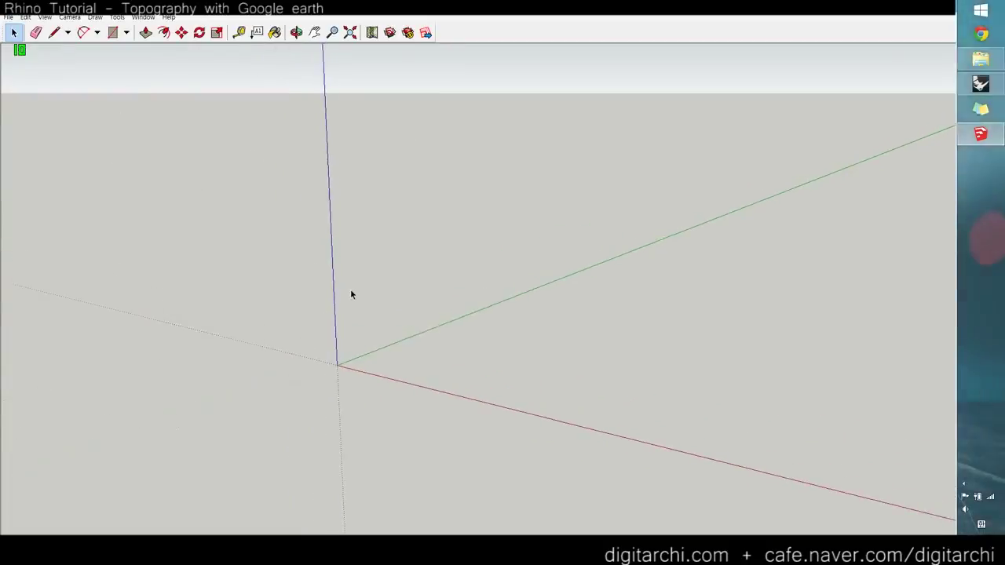
Step: Enable the Google toolbar and dock it beside the Getting Started tools
{"action": "left_click", "coordinate": [45, 16]}
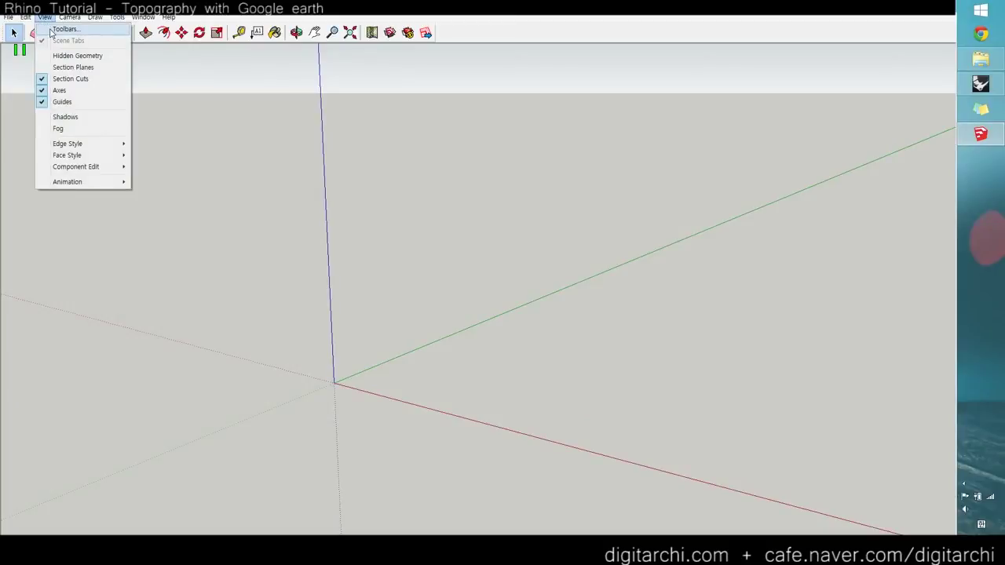
{"action": "left_click", "coordinate": [51, 30]}
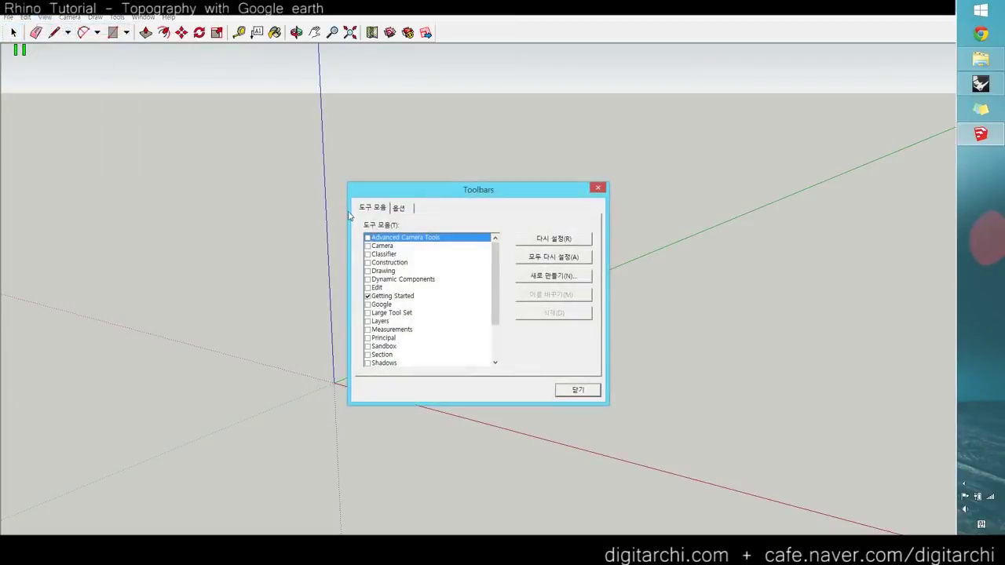
{"action": "left_click", "coordinate": [367, 305]}
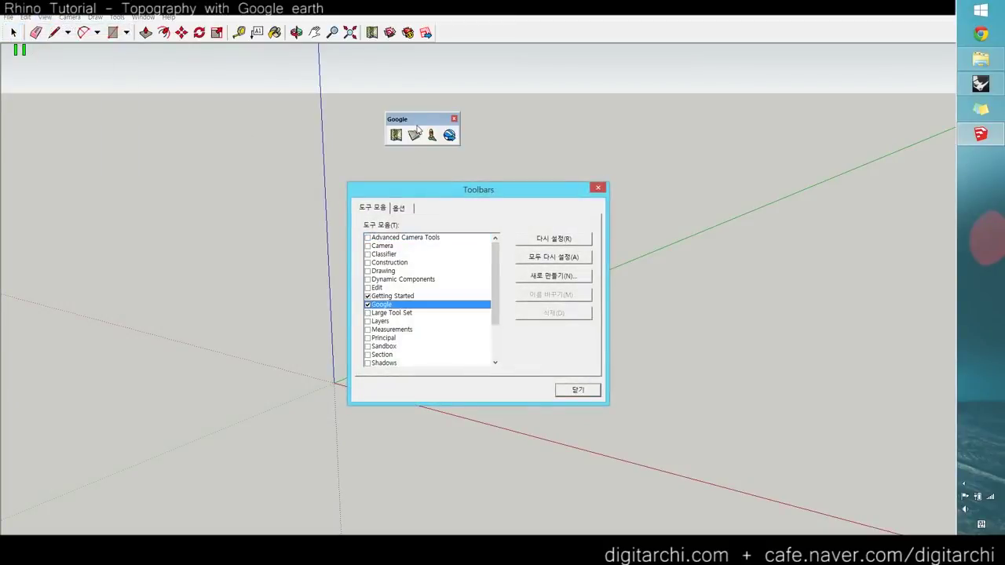
{"action": "left_click_drag", "start_coordinate": [419, 122], "coordinate": [438, 115]}
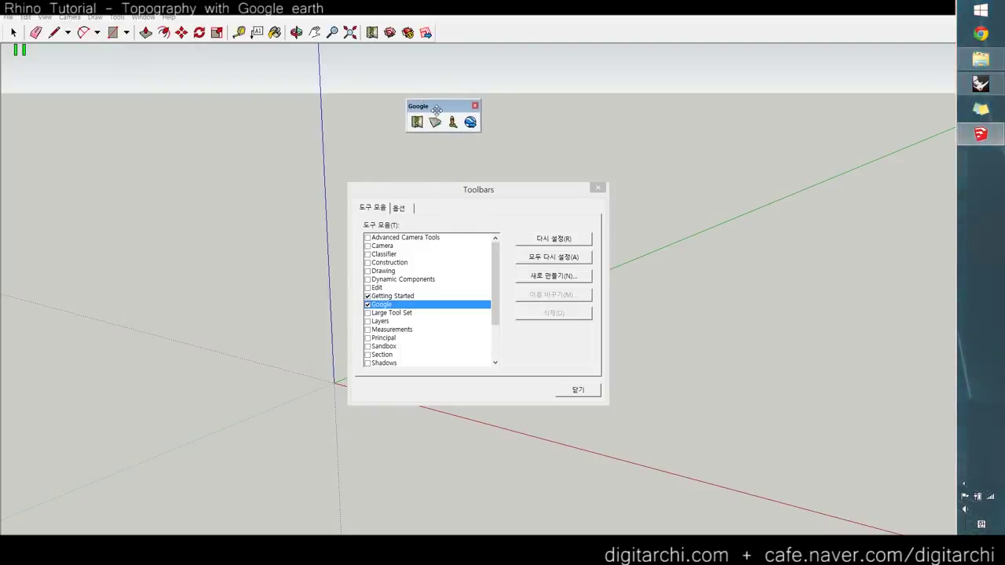
{"action": "left_click_drag", "start_coordinate": [418, 106], "coordinate": [464, 40]}
{"action": "left_click", "coordinate": [579, 390]}
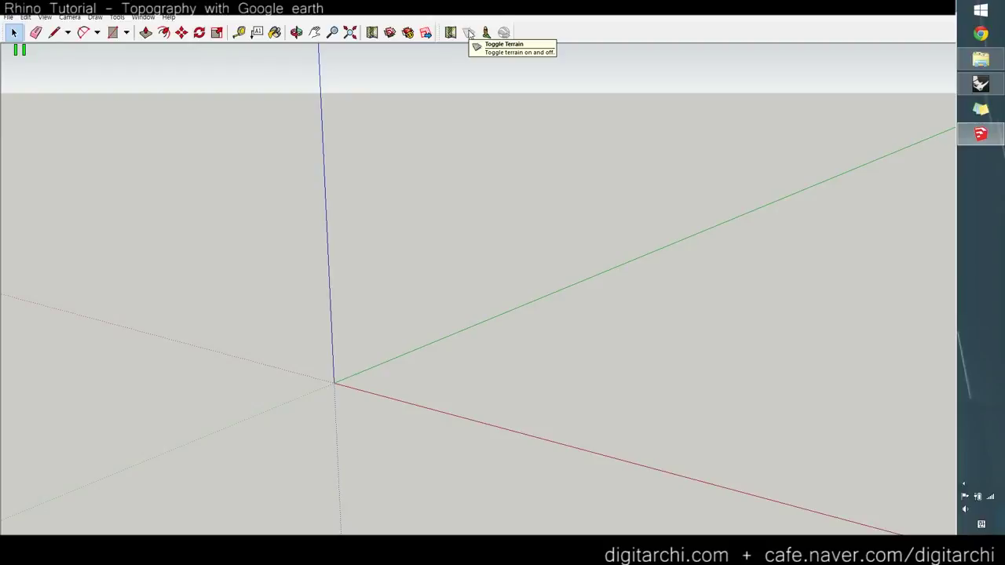
{"action": "key", "text": "F9"}
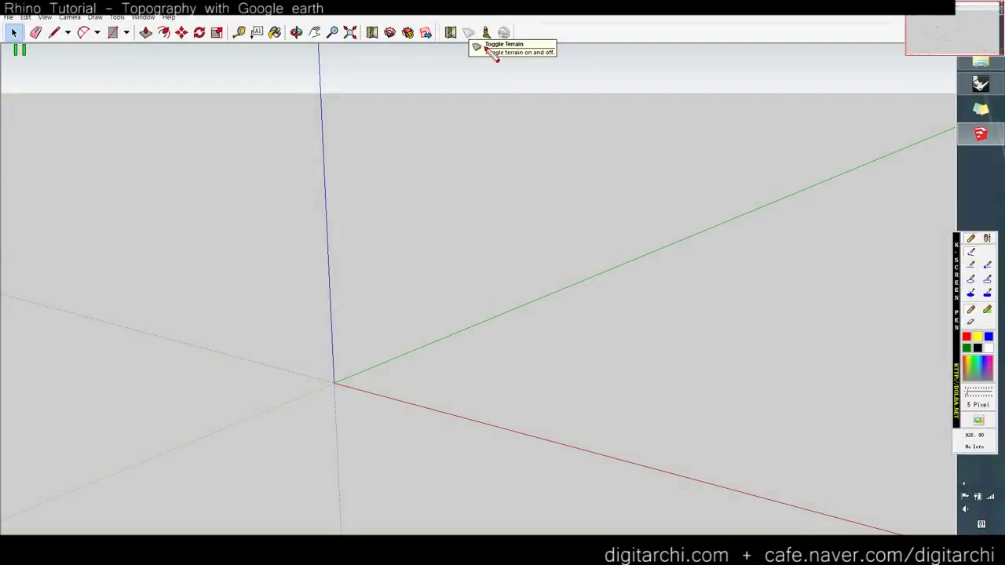
{"action": "left_click_drag", "start_coordinate": [487, 47], "coordinate": [495, 51]}
{"action": "mouse_move", "coordinate": [463, 101]}
{"action": "left_mouse_down"}
{"action": "mouse_move", "coordinate": [480, 106]}
{"action": "mouse_move", "coordinate": [465, 123]}
{"action": "mouse_move", "coordinate": [488, 117]}
{"action": "left_mouse_up"}
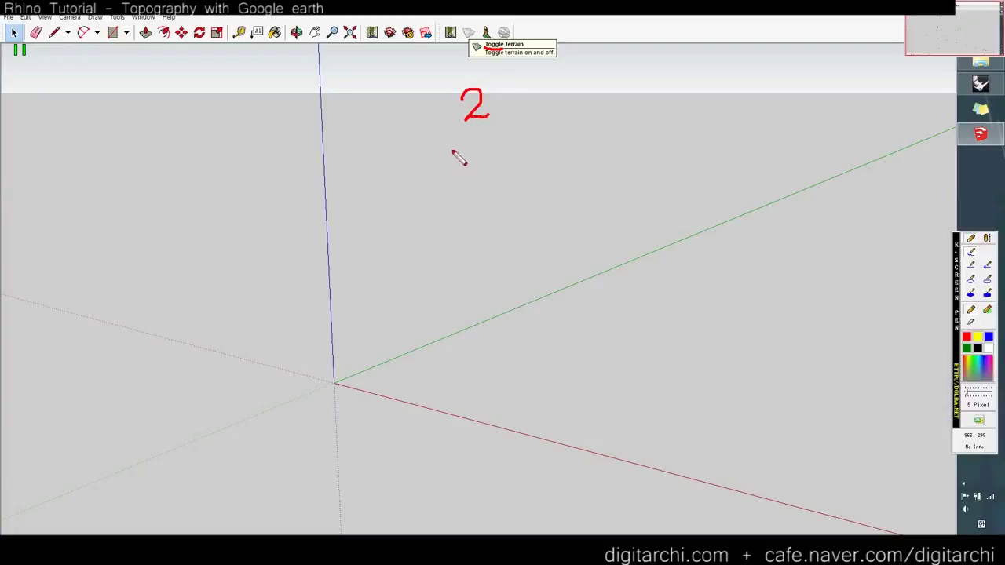
{"action": "left_click_drag", "start_coordinate": [455, 151], "coordinate": [534, 163]}
{"action": "left_click", "coordinate": [499, 145]}
{"action": "mouse_move", "coordinate": [436, 186]}
{"action": "left_mouse_down"}
{"action": "mouse_move", "coordinate": [461, 186]}
{"action": "mouse_move", "coordinate": [445, 194]}
{"action": "mouse_move", "coordinate": [474, 206]}
{"action": "mouse_move", "coordinate": [540, 184]}
{"action": "mouse_move", "coordinate": [521, 198]}
{"action": "mouse_move", "coordinate": [540, 194]}
{"action": "left_mouse_up"}
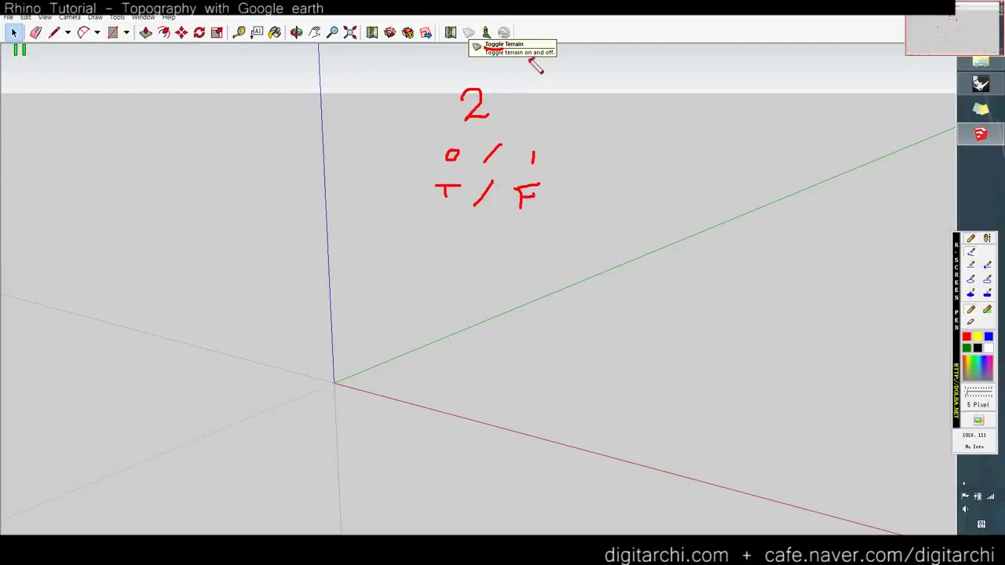
{"action": "left_click_drag", "start_coordinate": [526, 60], "coordinate": [554, 59]}
{"action": "mouse_move", "coordinate": [487, 49]}
{"action": "left_mouse_down"}
{"action": "mouse_move", "coordinate": [525, 35]}
{"action": "mouse_move", "coordinate": [477, 69]}
{"action": "left_mouse_up"}
{"action": "key", "text": "Escape"}
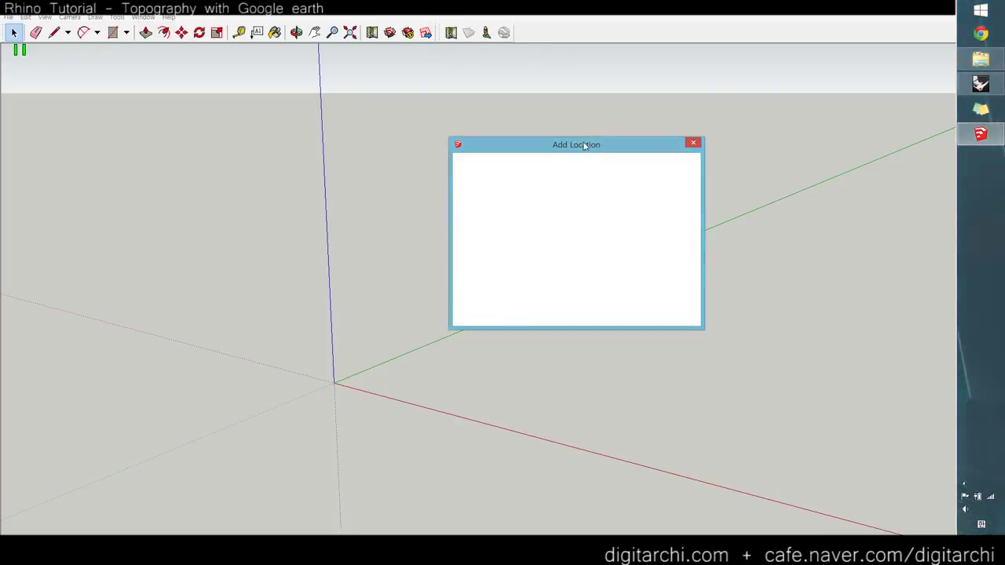
Step: Open Add Location, dismiss its introduction and search the map for 서울
{"action": "left_click_drag", "start_coordinate": [591, 144], "coordinate": [441, 93]}
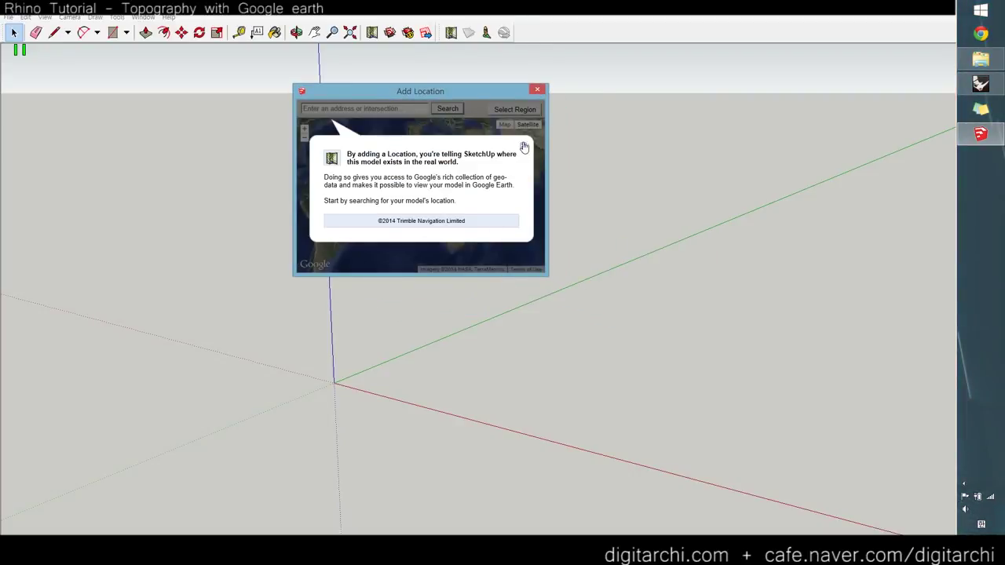
{"action": "left_click", "coordinate": [525, 147]}
{"action": "left_click", "coordinate": [397, 109]}
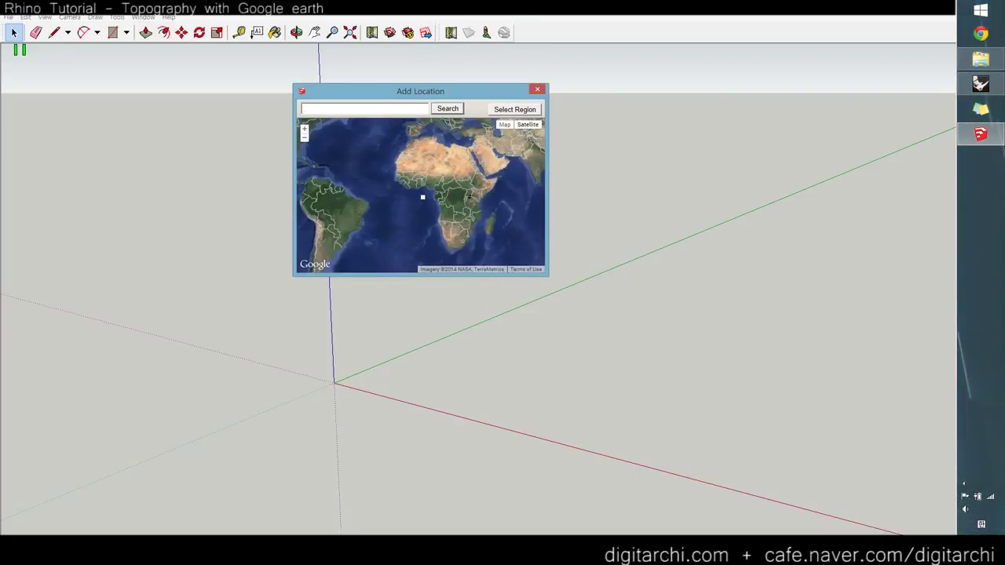
{"action": "type", "text": "tj"}
{"action": "key", "text": "BackSpace"}
{"action": "key", "text": "BackSpace"}
{"action": "type", "text": "ㅅ"}
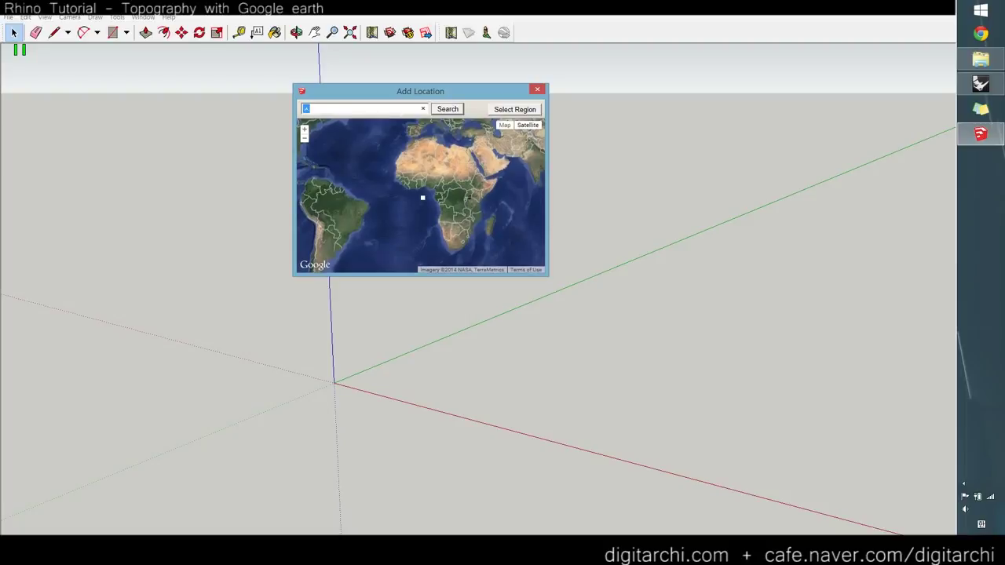
Step: Enlarge the Add Location window and frame the mountainous area north of Seongbuk-dong inside the white square
{"action": "left_click_drag", "start_coordinate": [425, 198], "coordinate": [456, 190]}
{"action": "scroll", "coordinate": [455, 191], "scroll_direction": "down", "scroll_amount": 1}
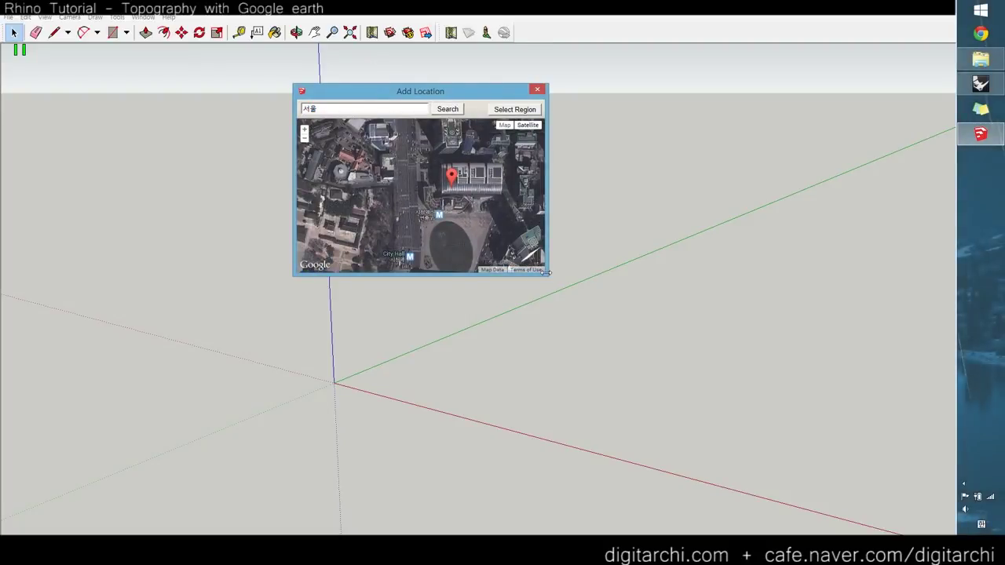
{"action": "left_click_drag", "start_coordinate": [548, 276], "coordinate": [795, 495]}
{"action": "scroll", "coordinate": [561, 299], "scroll_direction": "down", "scroll_amount": 2}
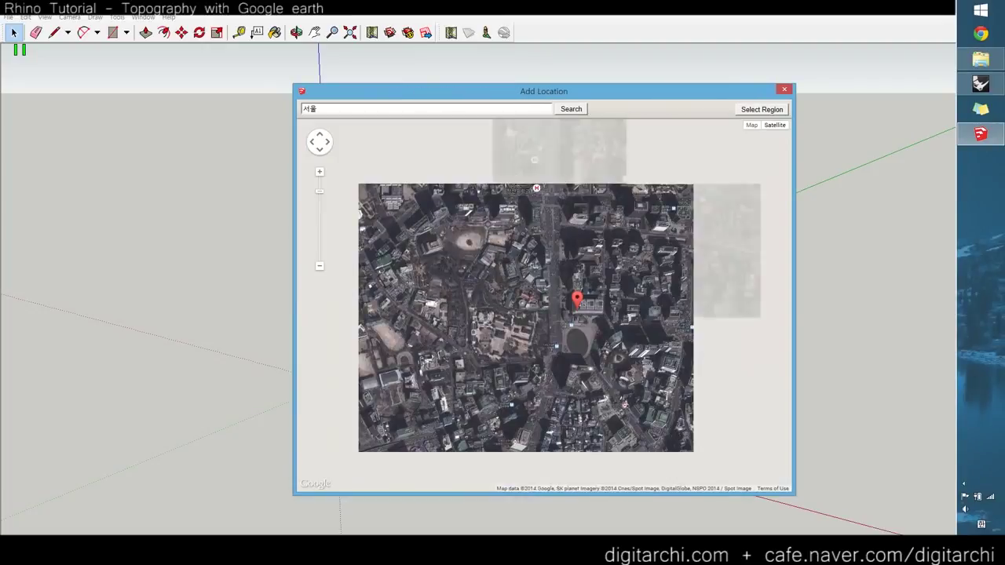
{"action": "left_click_drag", "start_coordinate": [375, 258], "coordinate": [444, 372]}
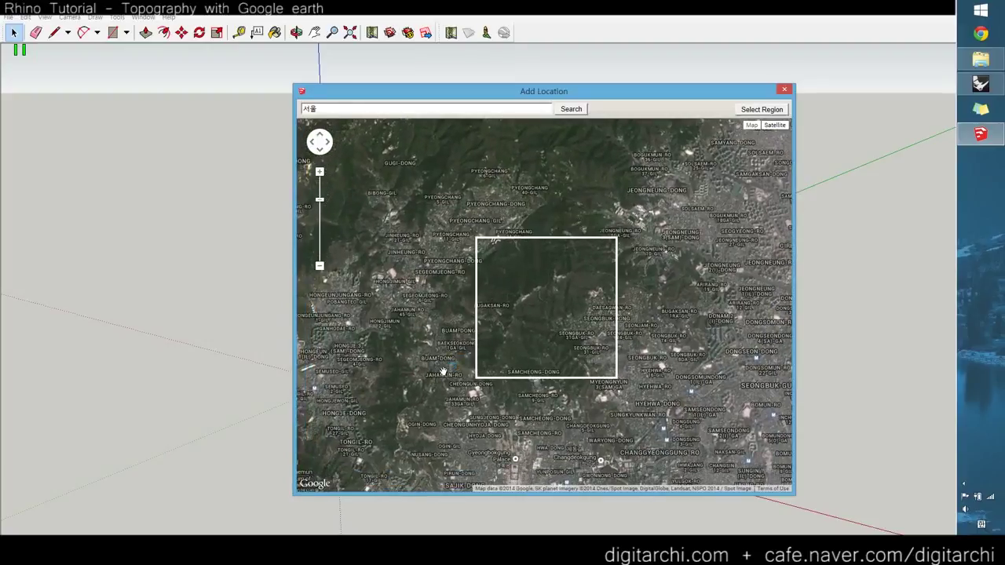
{"action": "left_click_drag", "start_coordinate": [499, 336], "coordinate": [380, 377]}
{"action": "scroll", "coordinate": [464, 318], "scroll_direction": "up", "scroll_amount": 1}
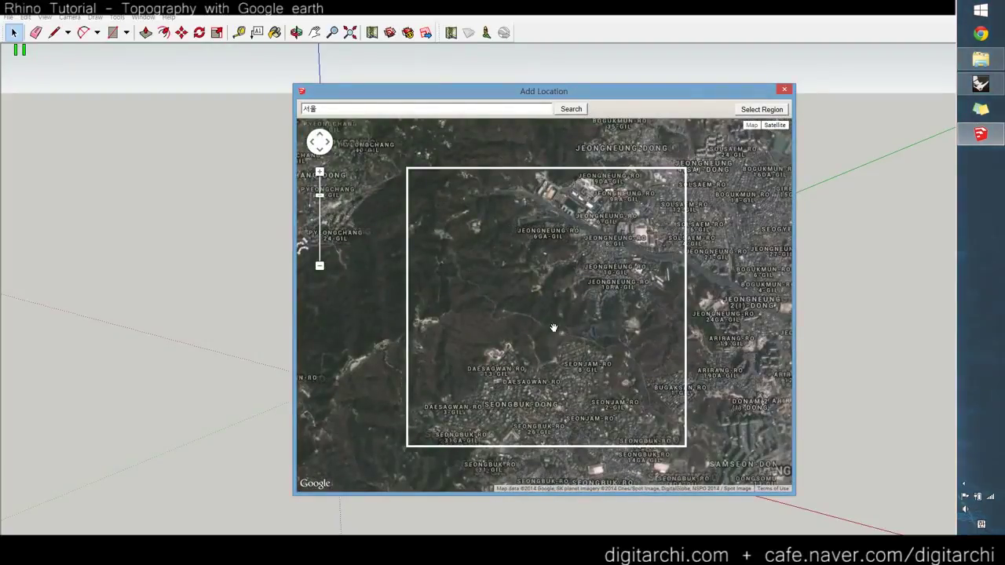
{"action": "left_click_drag", "start_coordinate": [537, 341], "coordinate": [568, 349]}
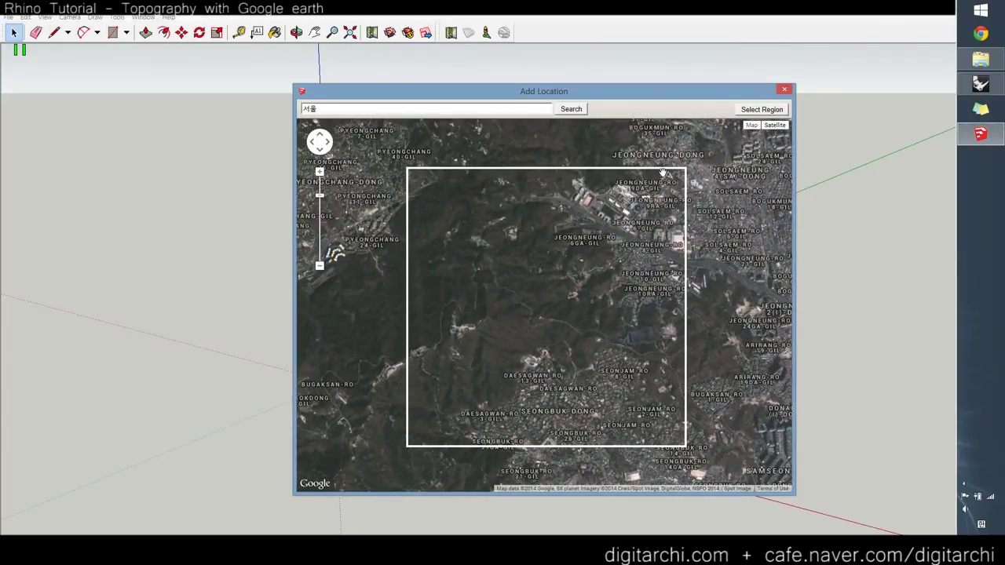
{"action": "mouse_move", "coordinate": [967, 263]}
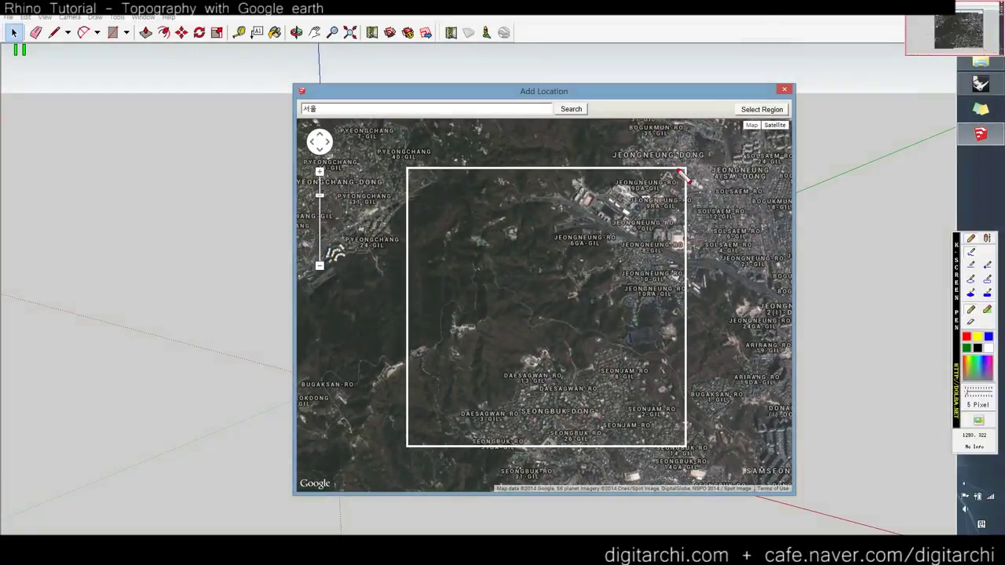
{"action": "left_click", "coordinate": [987, 281]}
{"action": "left_click_drag", "start_coordinate": [684, 161], "coordinate": [397, 457]}
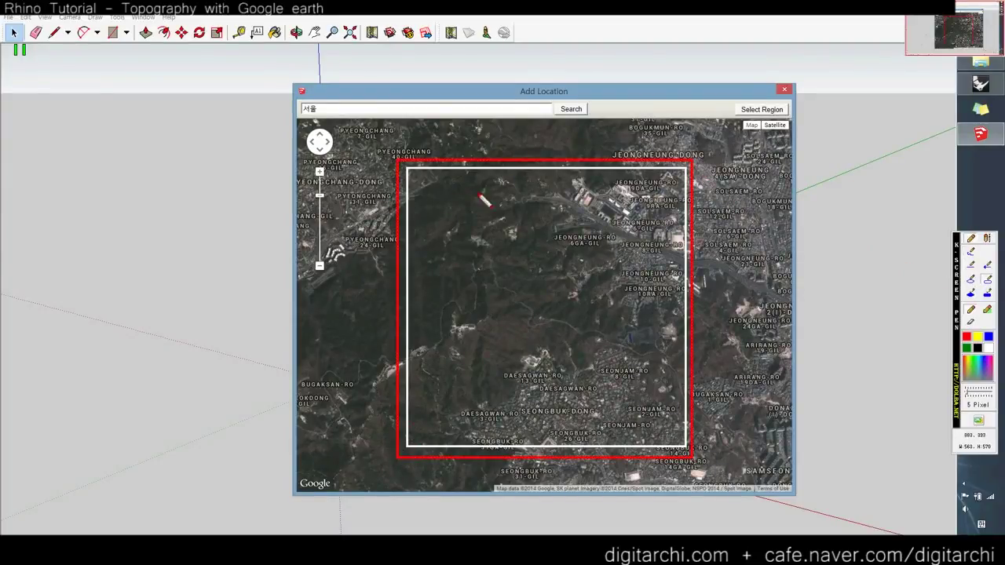
Step: Select the region framed by the white square in Add Location and grab it into the model
{"action": "left_click", "coordinate": [971, 252]}
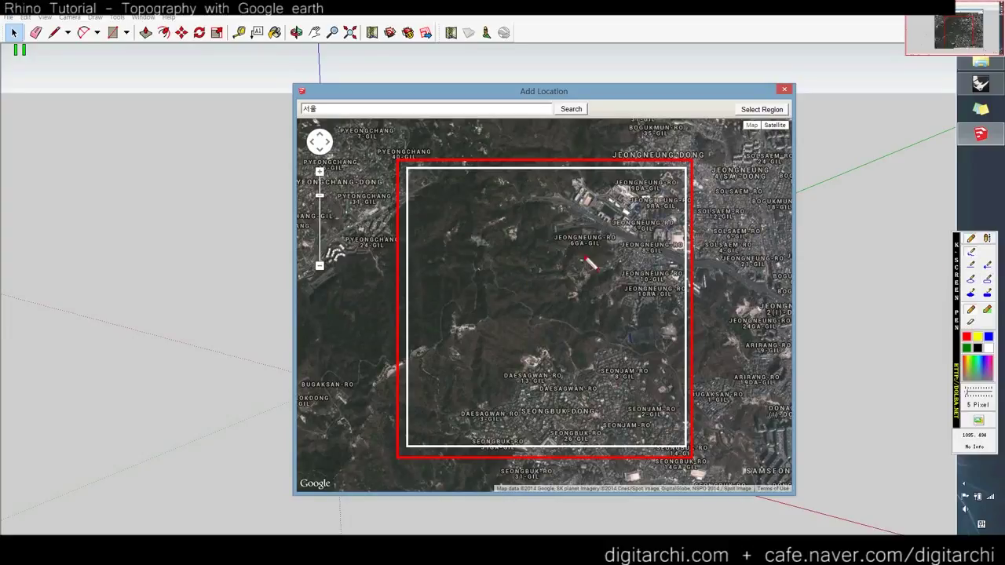
{"action": "key", "text": "Escape"}
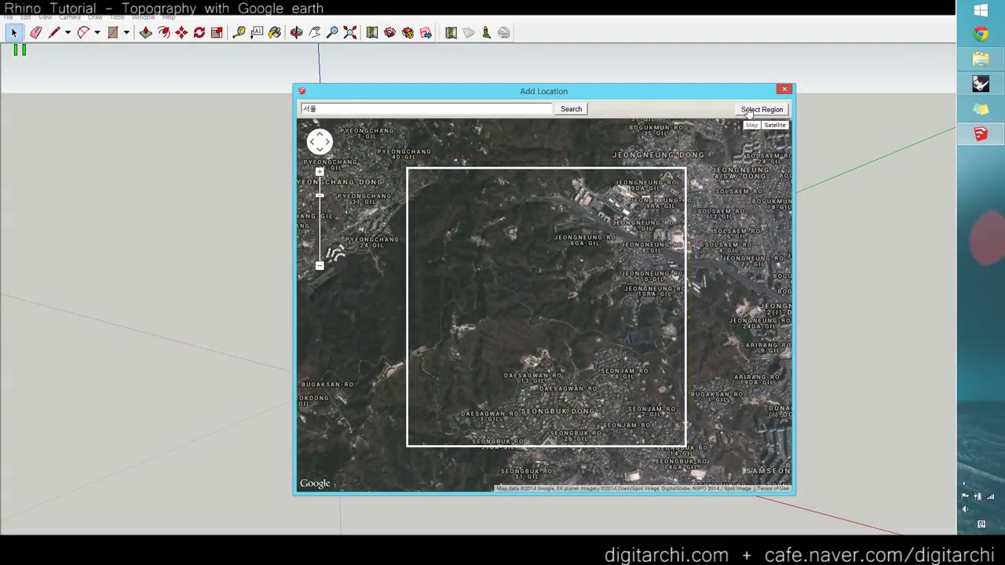
{"action": "left_click", "coordinate": [749, 110]}
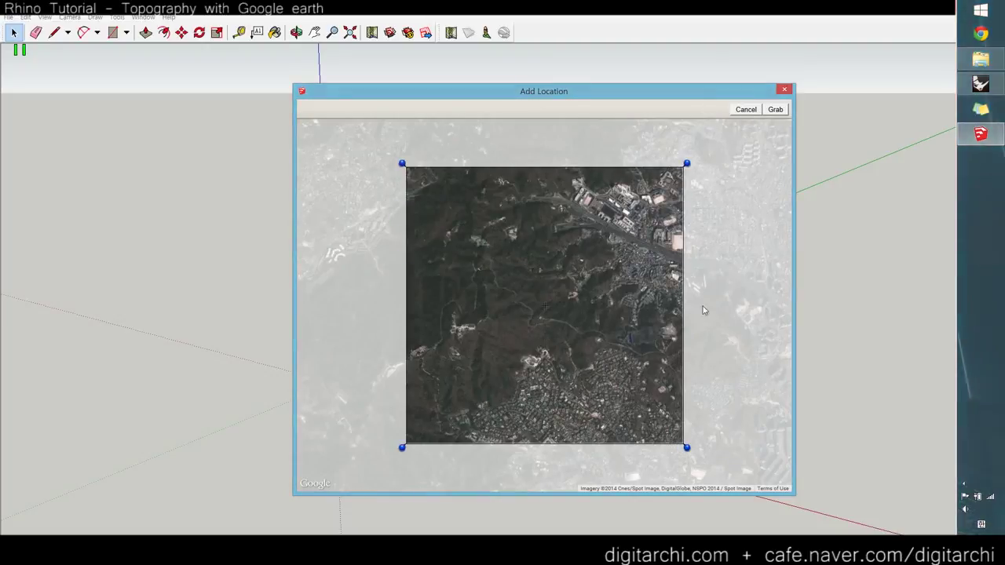
{"action": "left_click", "coordinate": [779, 110]}
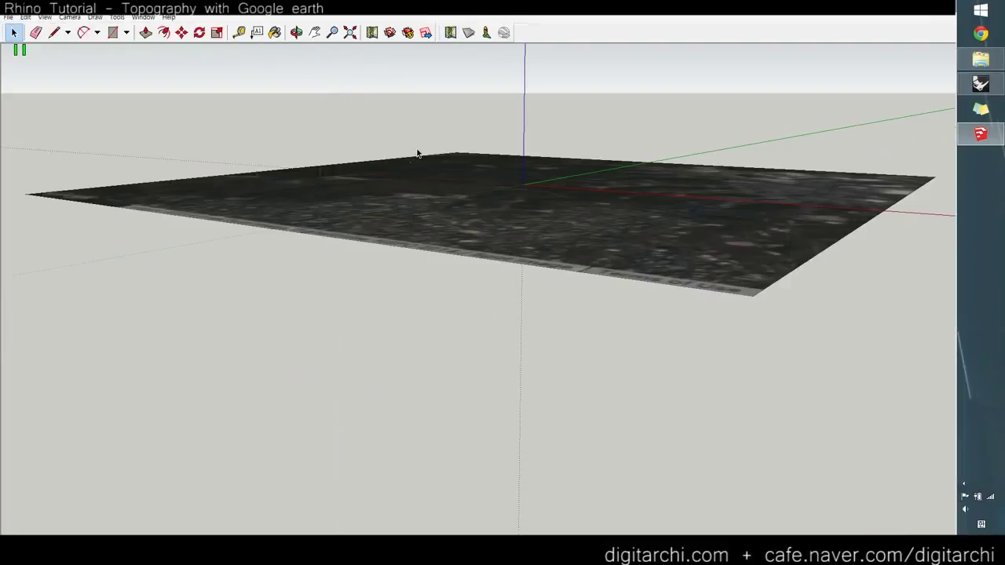
Step: Toggle the terrain on so the imported satellite image displays as 3D topography
{"action": "scroll", "coordinate": [449, 193], "scroll_direction": "up", "scroll_amount": 3}
{"action": "middle_click_drag", "start_coordinate": [448, 193], "coordinate": [447, 205]}
{"action": "scroll", "coordinate": [446, 204], "scroll_direction": "down", "scroll_amount": 2}
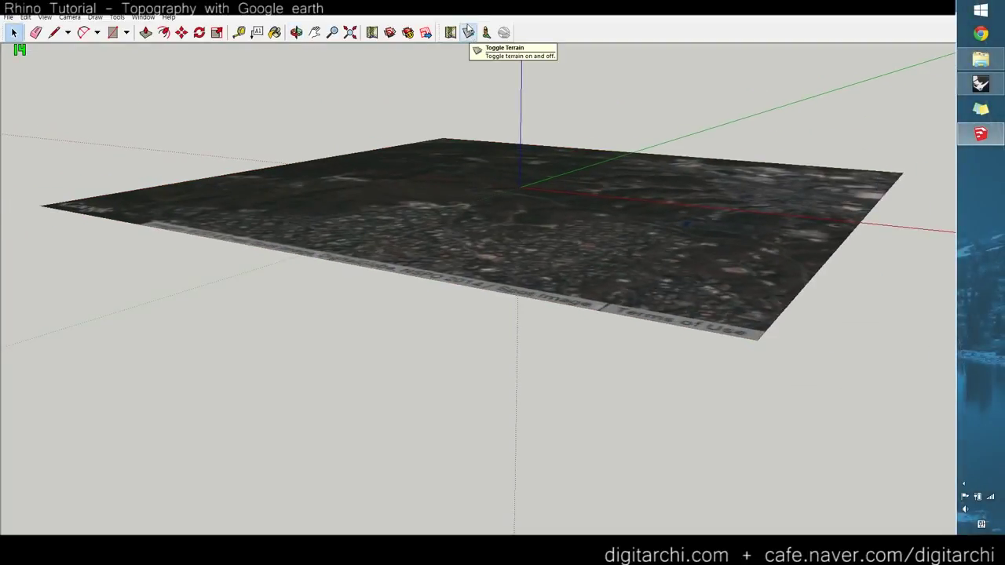
{"action": "left_click", "coordinate": [467, 31]}
{"action": "left_click", "coordinate": [468, 33]}
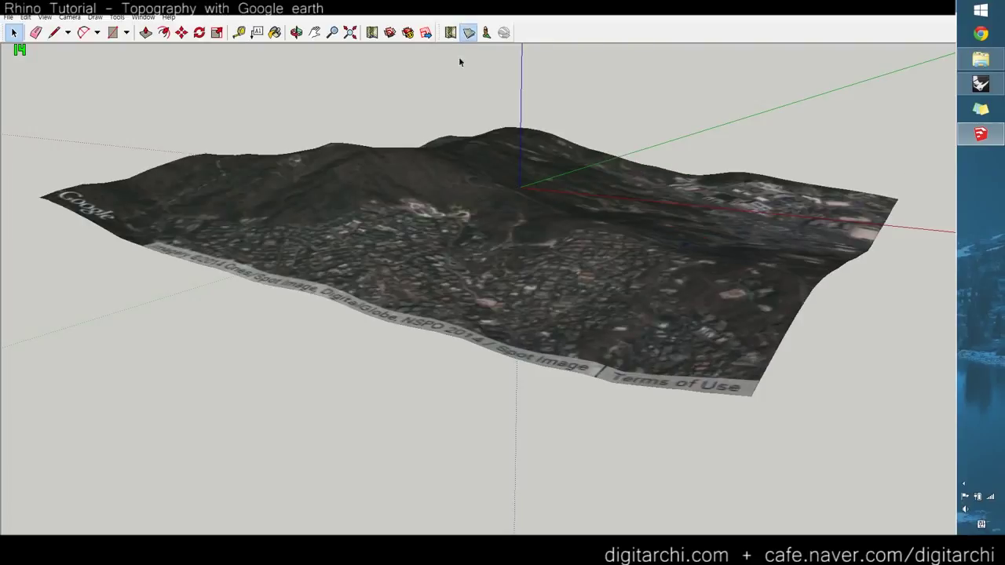
Step: Export the 3D terrain to the desktop as a 3DS file named Geo and dismiss the export results
{"action": "middle_click_drag", "start_coordinate": [629, 257], "coordinate": [567, 268]}
{"action": "scroll", "coordinate": [567, 268], "scroll_direction": "down", "scroll_amount": 4}
{"action": "scroll", "coordinate": [565, 271], "scroll_direction": "up", "scroll_amount": 2}
{"action": "left_click", "coordinate": [563, 338]}
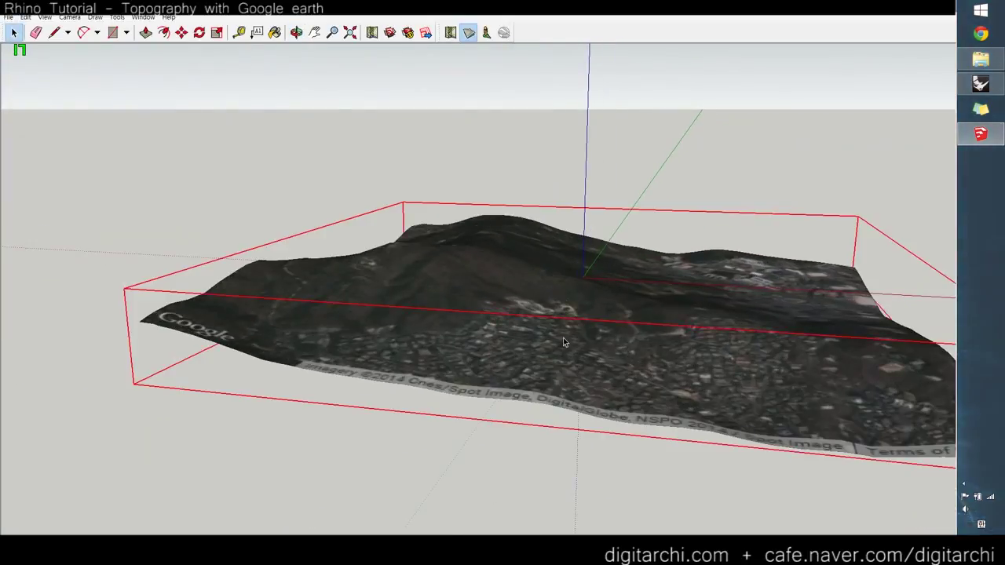
{"action": "scroll", "coordinate": [511, 294], "scroll_direction": "down", "scroll_amount": 4}
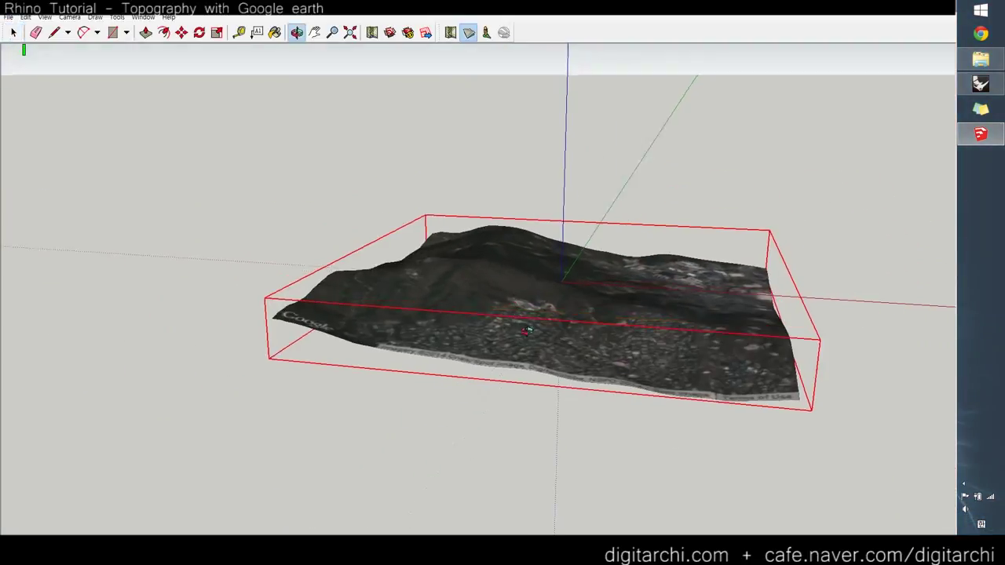
{"action": "left_click", "coordinate": [7, 16]}
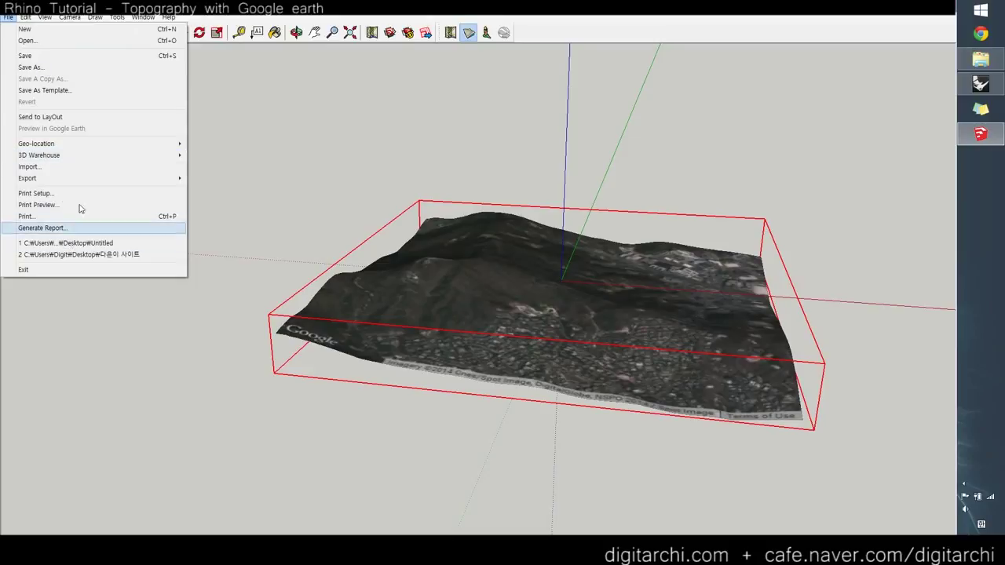
{"action": "mouse_move", "coordinate": [90, 178]}
{"action": "left_click", "coordinate": [218, 179]}
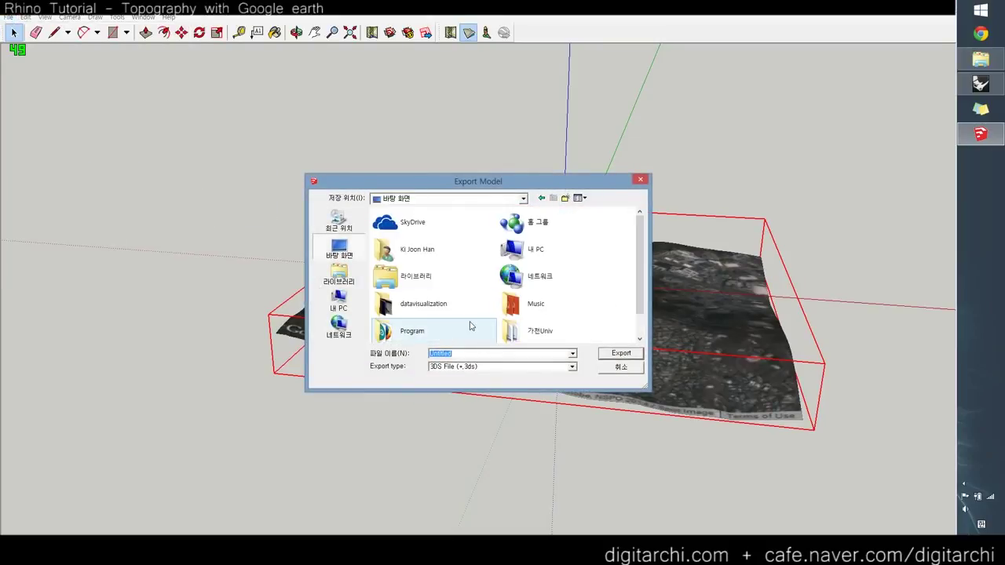
{"action": "type", "text": "ㅁ"}
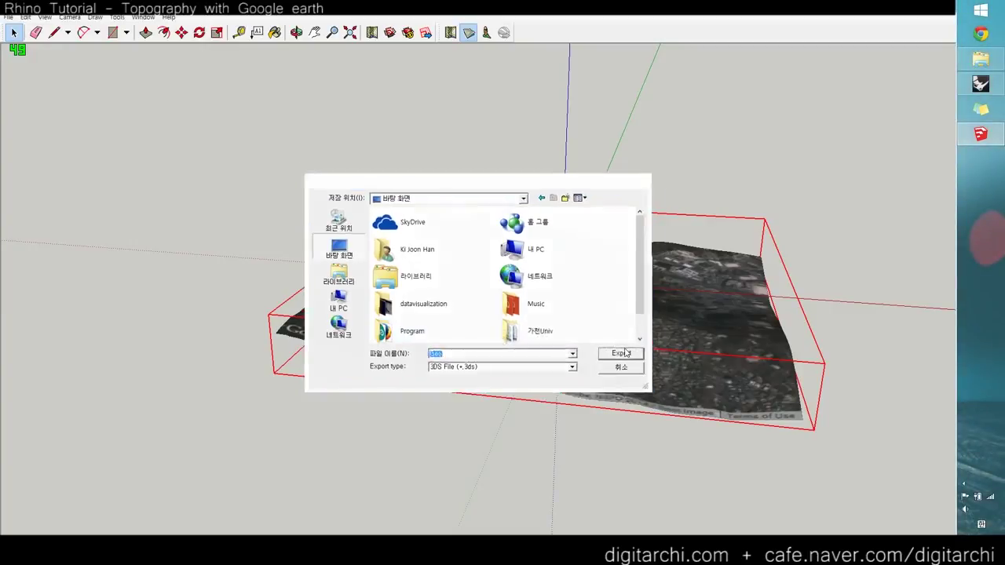
{"action": "left_click", "coordinate": [619, 355]}
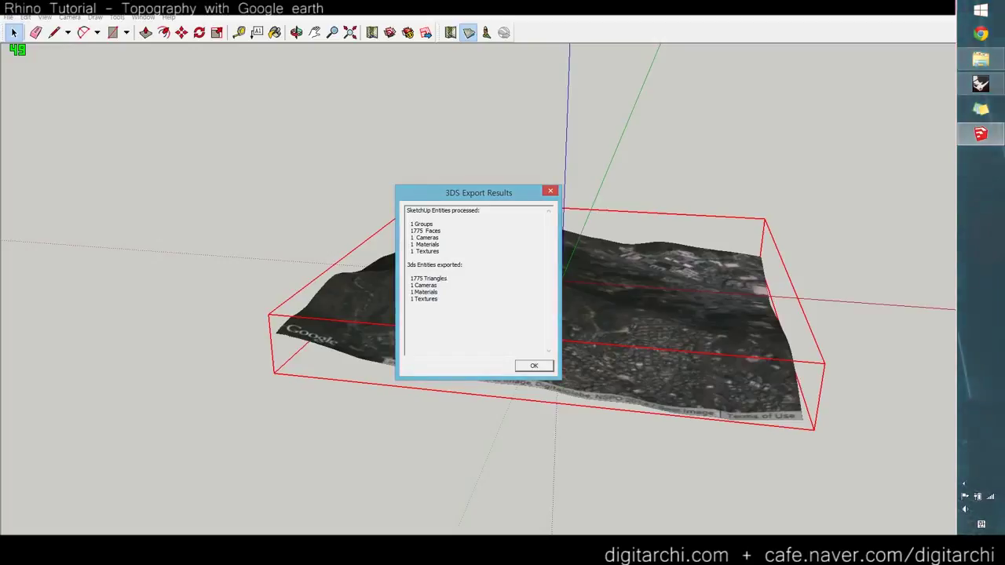
{"action": "left_click", "coordinate": [533, 367]}
Step: Unlock the terrain group and delete it
{"action": "left_click", "coordinate": [438, 397]}
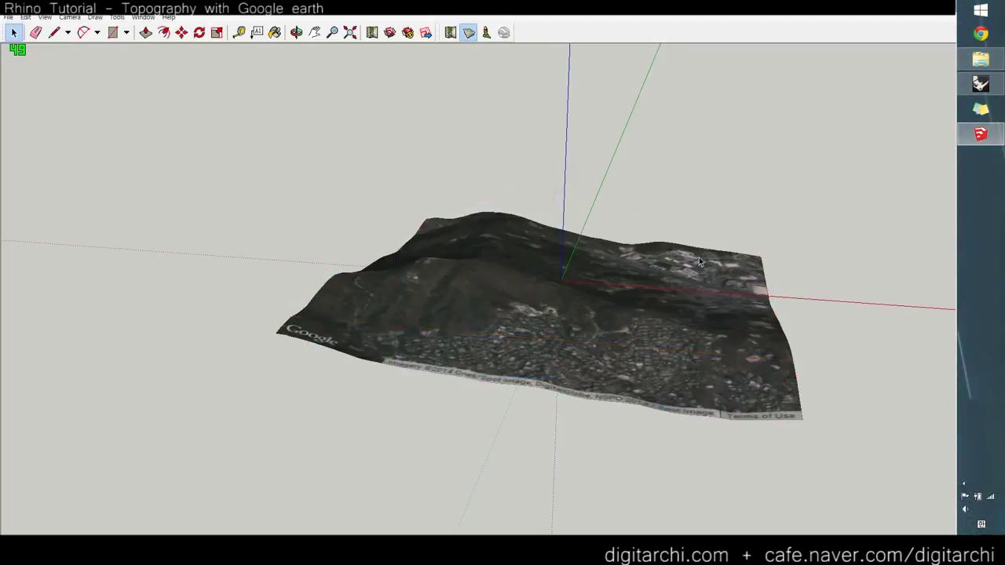
{"action": "left_click", "coordinate": [635, 283]}
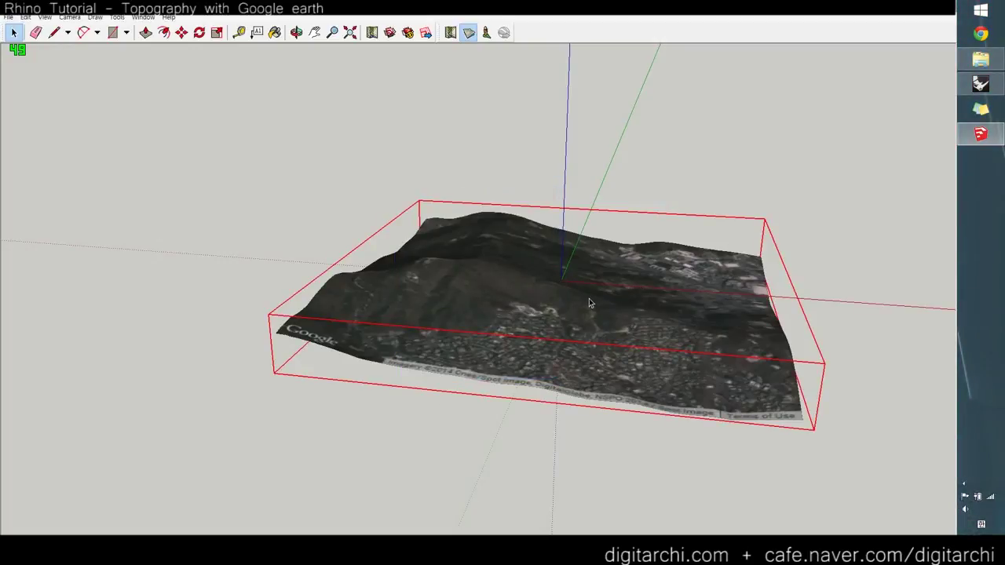
{"action": "right_click", "coordinate": [533, 288]}
{"action": "left_click", "coordinate": [571, 327]}
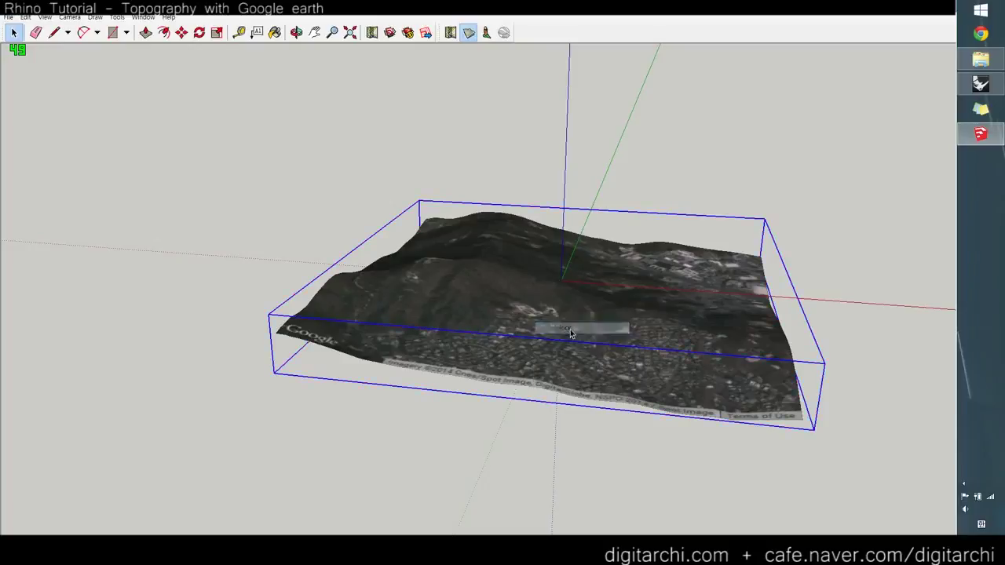
{"action": "key", "text": "Delete"}
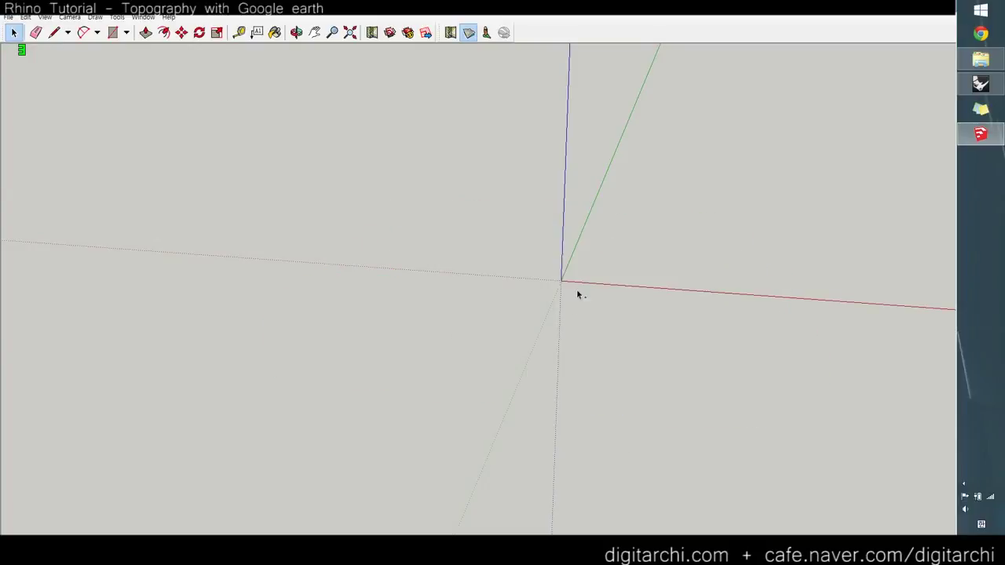
Step: Undo the terrain deletion and lock the terrain group again
{"action": "key", "text": "ctrl+z"}
{"action": "right_click", "coordinate": [558, 285]}
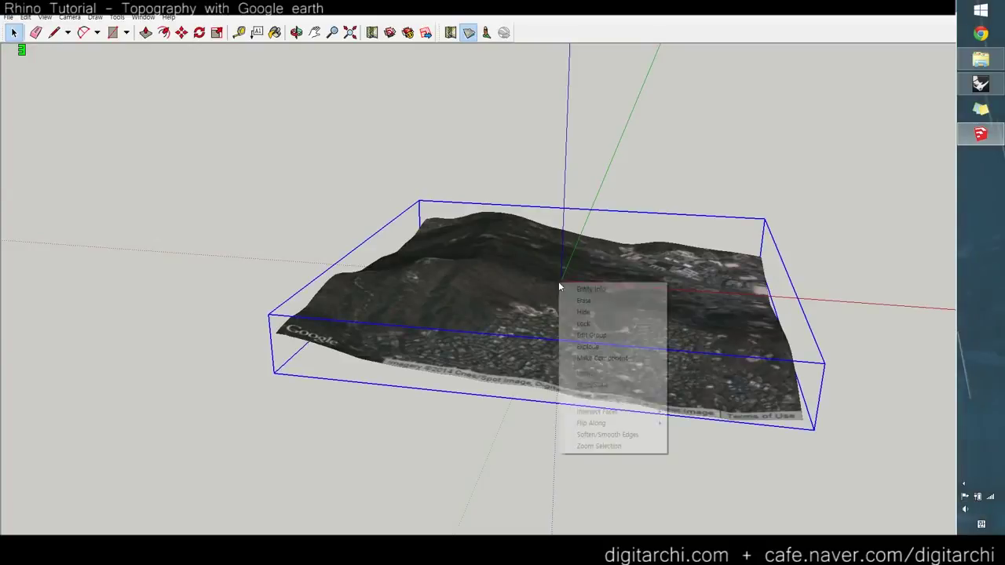
{"action": "left_click", "coordinate": [583, 323]}
Step: Switch to Rhino and open the Geo 3DS file from the desktop, unwelding at 22.5 degrees
{"action": "left_click", "coordinate": [980, 85]}
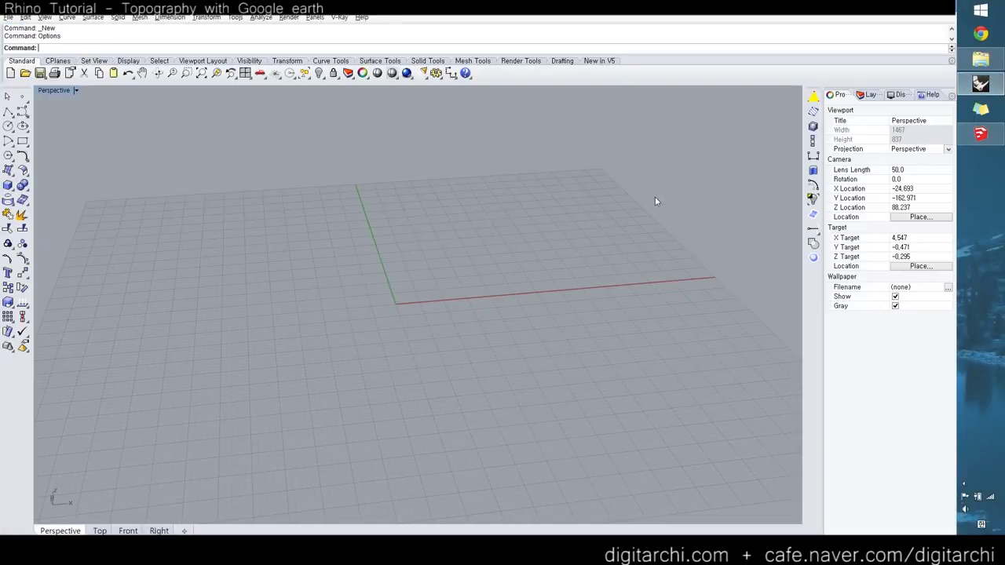
{"action": "scroll", "coordinate": [460, 281], "scroll_direction": "up", "scroll_amount": 5}
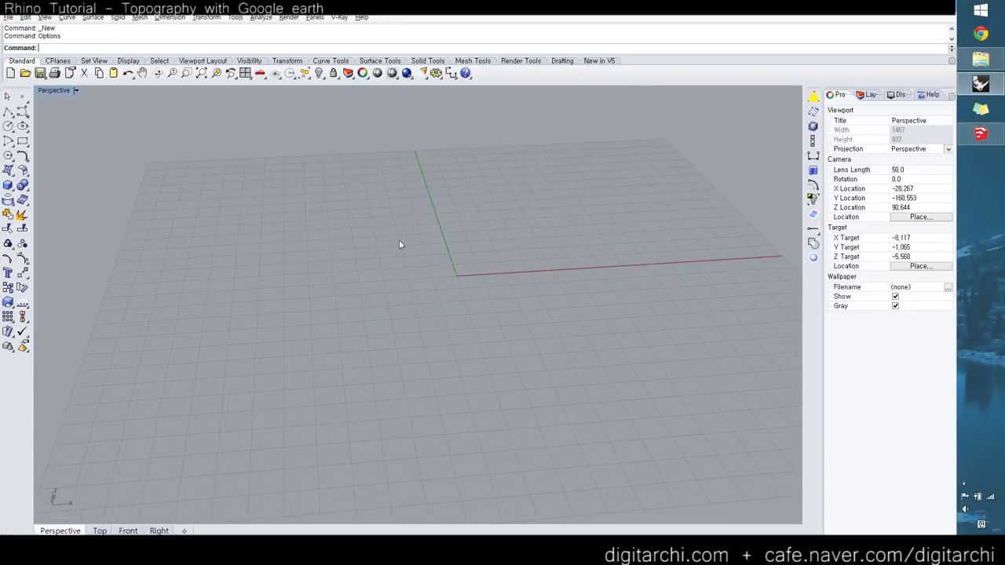
{"action": "left_click", "coordinate": [8, 17]}
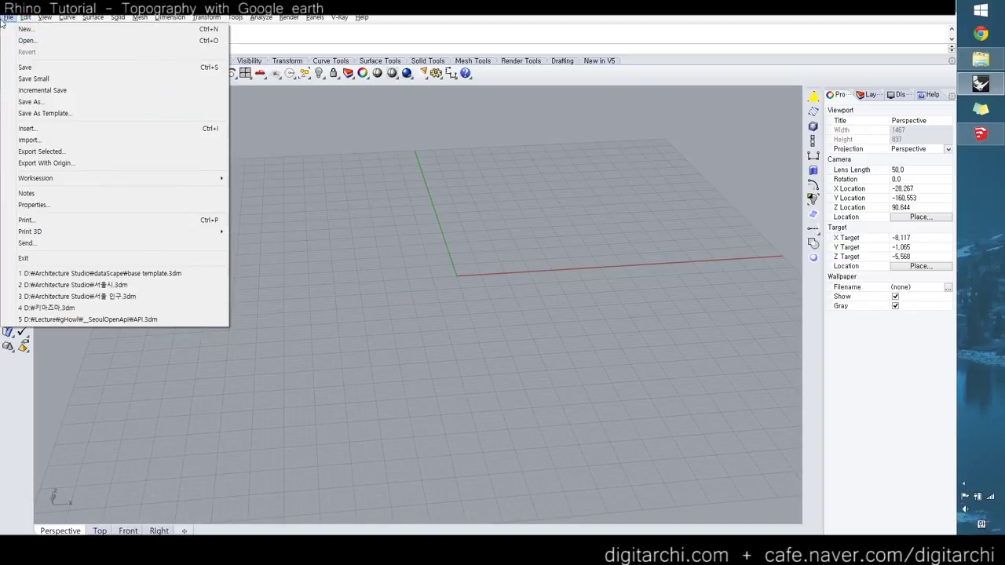
{"action": "left_click", "coordinate": [26, 40]}
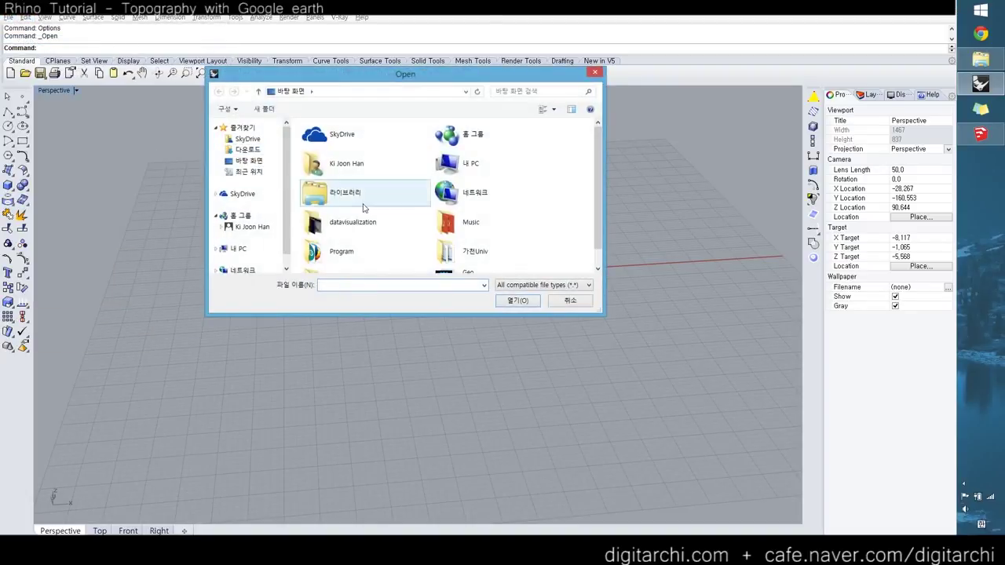
{"action": "scroll", "coordinate": [368, 211], "scroll_direction": "down", "scroll_amount": 1}
{"action": "left_click", "coordinate": [464, 258]}
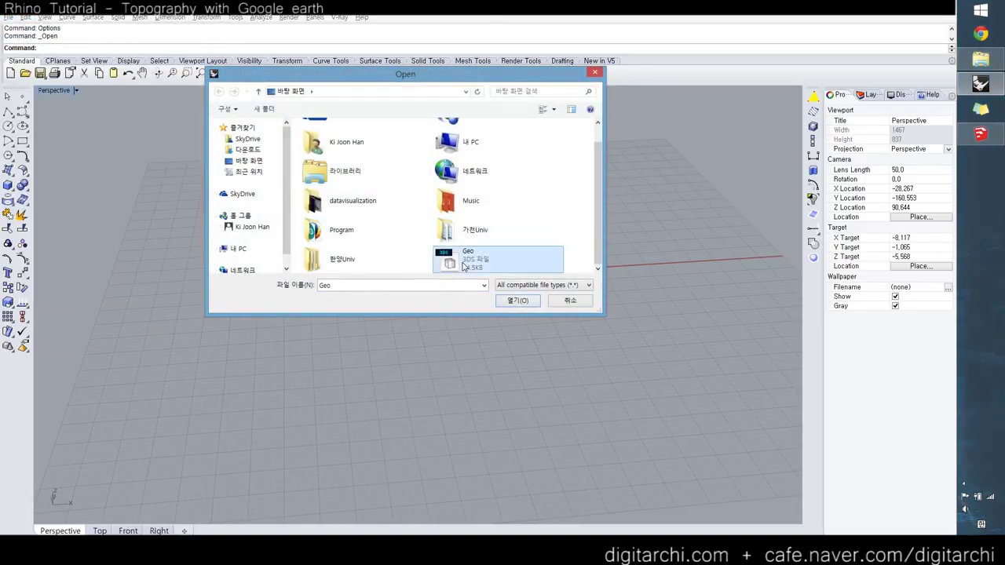
{"action": "left_click", "coordinate": [516, 301]}
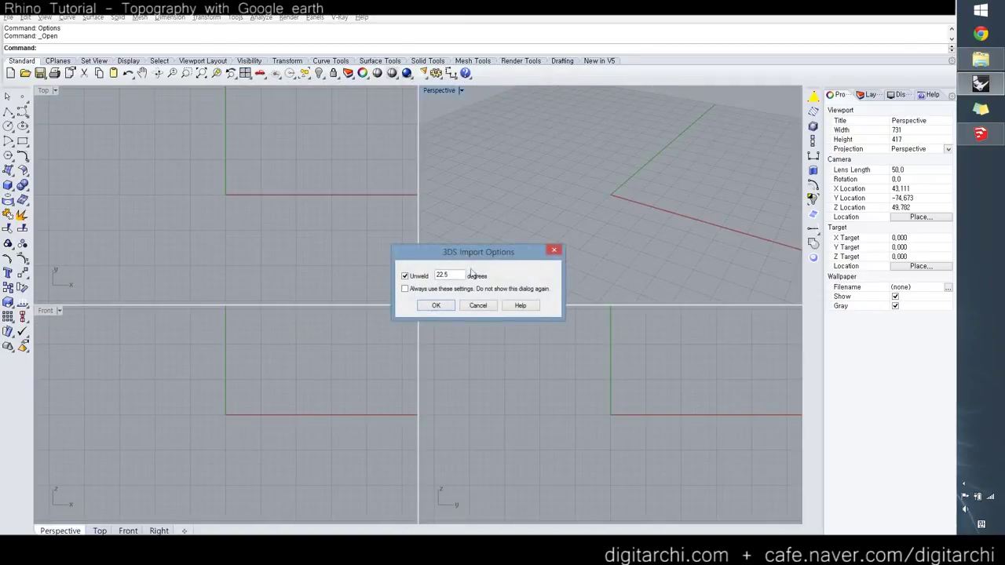
{"action": "left_click", "coordinate": [437, 307]}
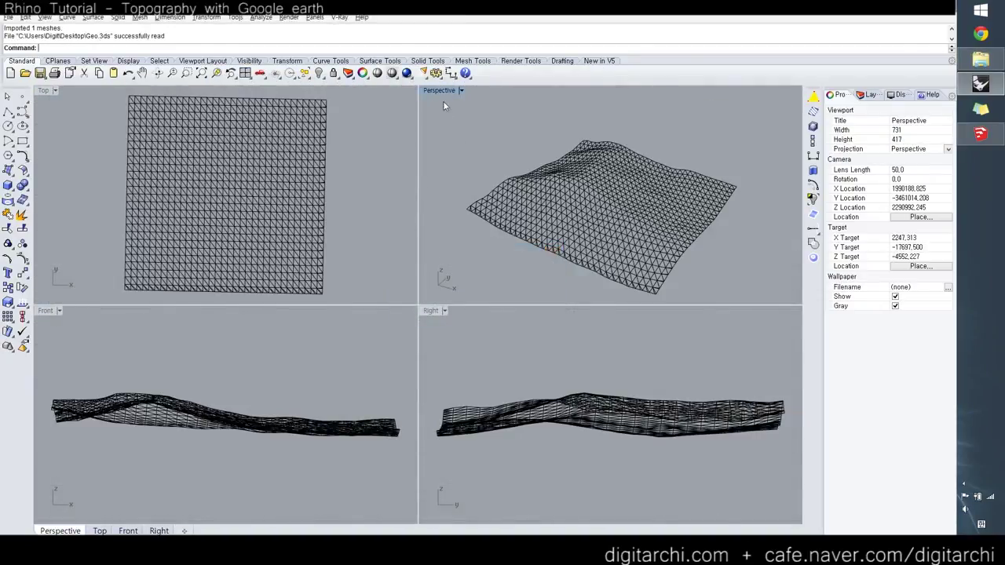
Step: Maximize the Perspective viewport, examine the triangular faces of the terrain mesh up close, and zoom back to the whole mesh
{"action": "double_click", "coordinate": [439, 90]}
{"action": "right_click_drag", "start_coordinate": [456, 236], "coordinate": [525, 220]}
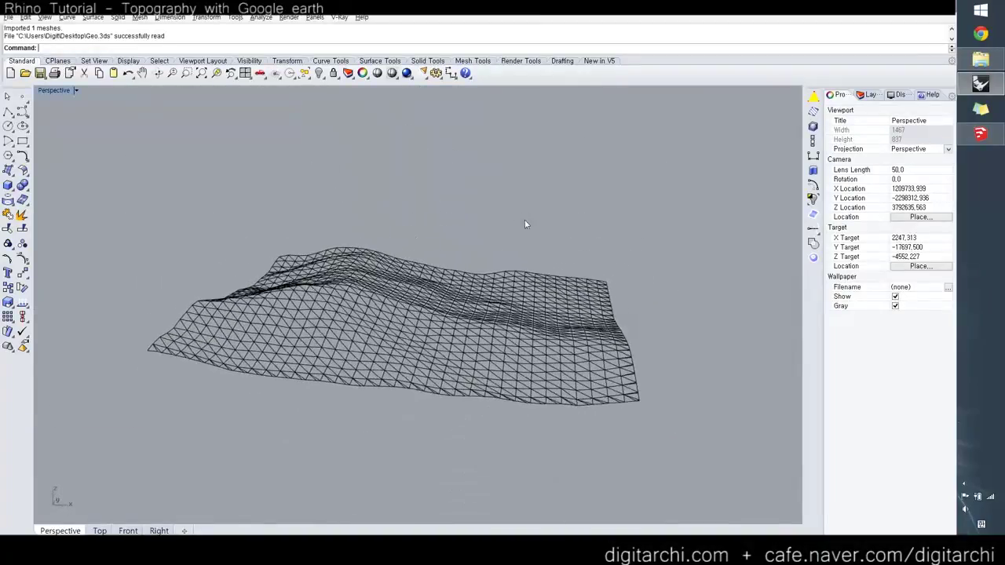
{"action": "scroll", "coordinate": [412, 325], "scroll_direction": "up", "scroll_amount": 5}
{"action": "scroll", "coordinate": [468, 324], "scroll_direction": "up", "scroll_amount": 6}
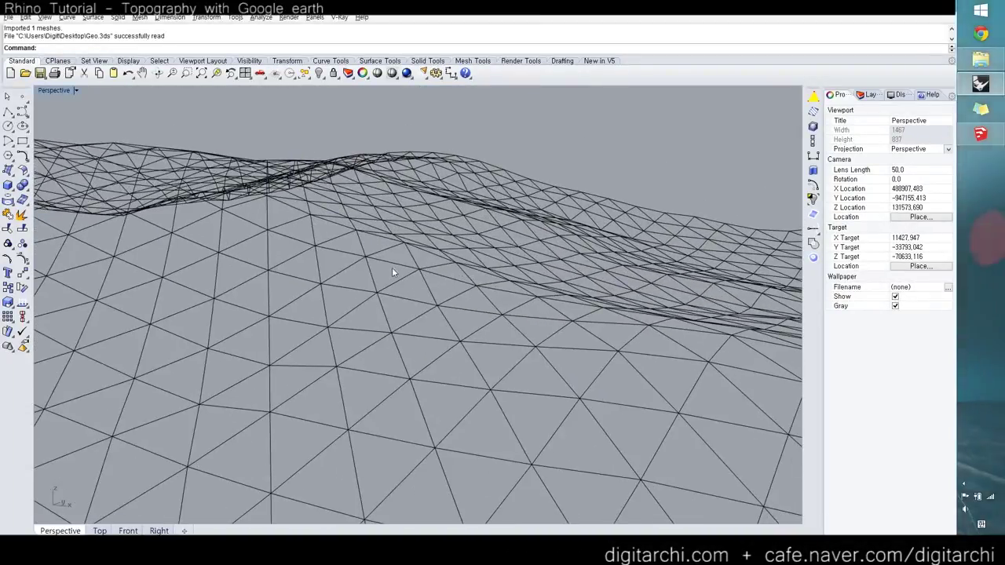
{"action": "key", "text": "F9"}
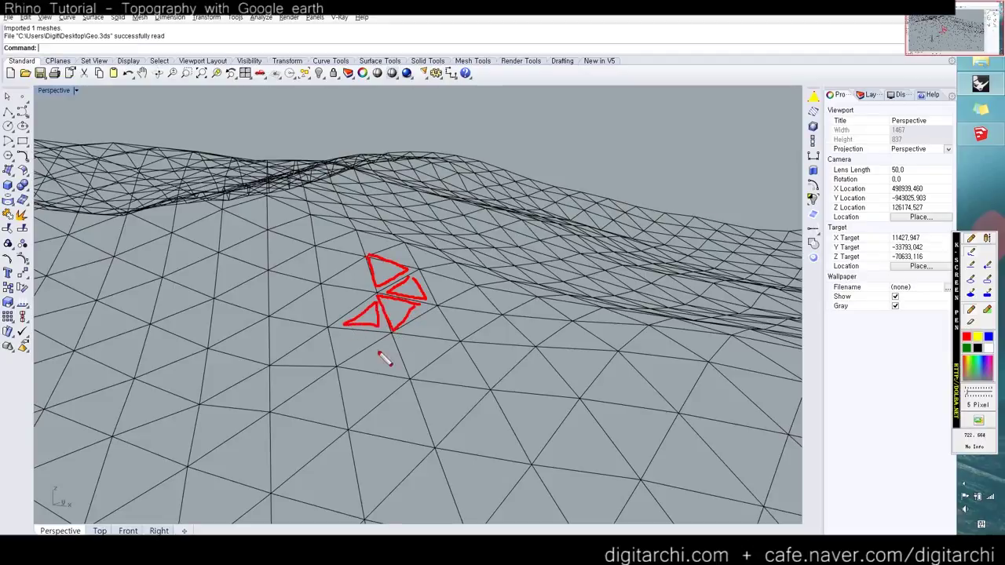
{"action": "key", "text": "Escape"}
{"action": "scroll", "coordinate": [439, 303], "scroll_direction": "down", "scroll_amount": 10}
{"action": "left_click", "coordinate": [439, 301]}
{"action": "type", "text": "zs"}
{"action": "key", "text": "space"}
{"action": "key", "text": "Escape"}
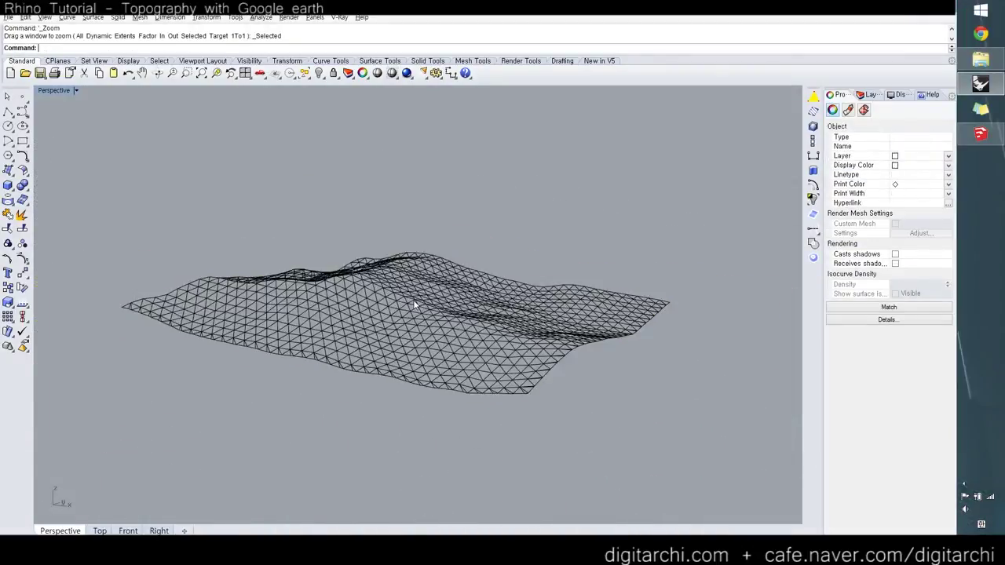
Step: Select the terrain mesh and create a bounding box around it
{"action": "right_click_drag", "start_coordinate": [415, 304], "coordinate": [460, 314]}
{"action": "left_click", "coordinate": [455, 318]}
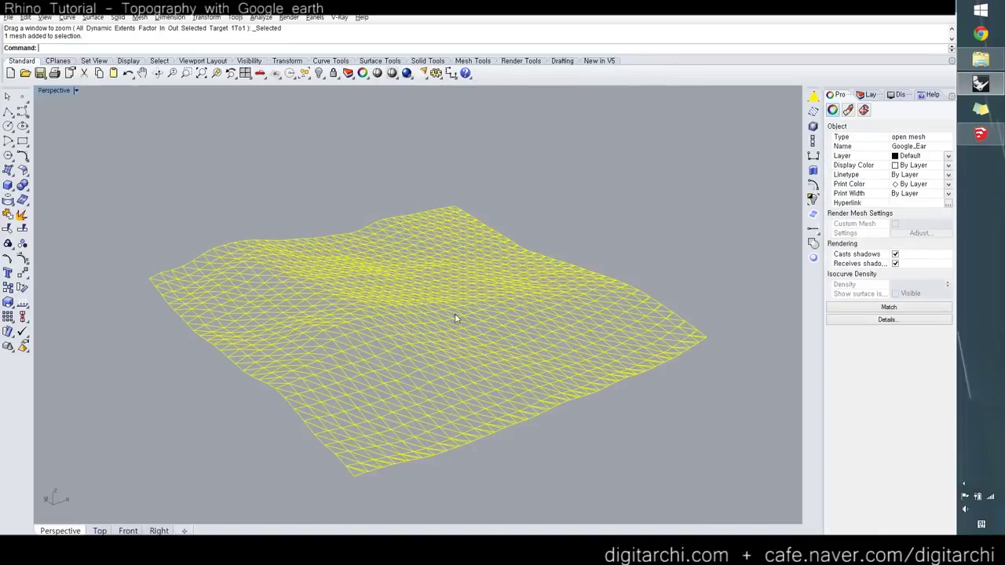
{"action": "key", "text": "Escape"}
{"action": "left_click", "coordinate": [8, 190]}
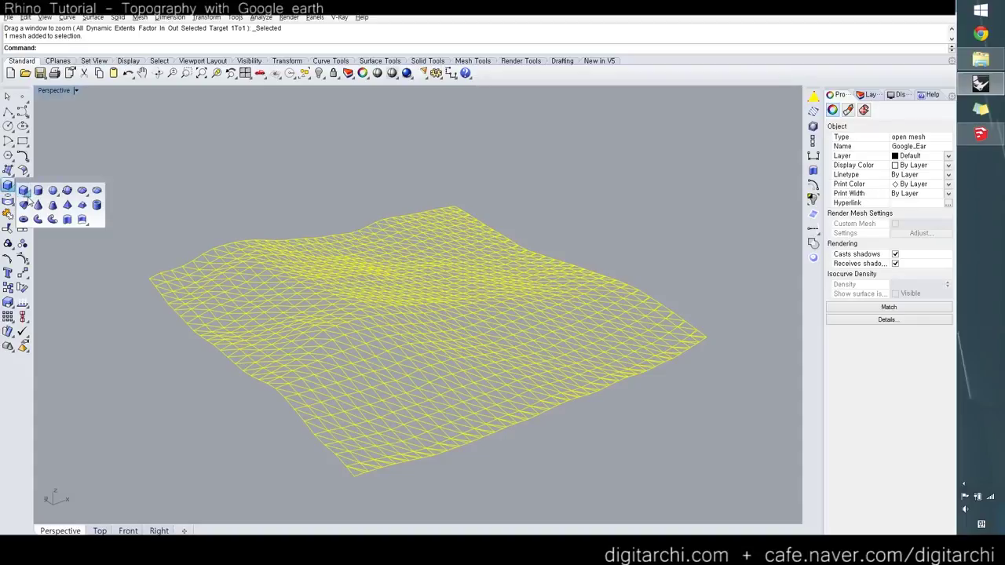
{"action": "left_click", "coordinate": [29, 195]}
{"action": "left_click", "coordinate": [66, 210]}
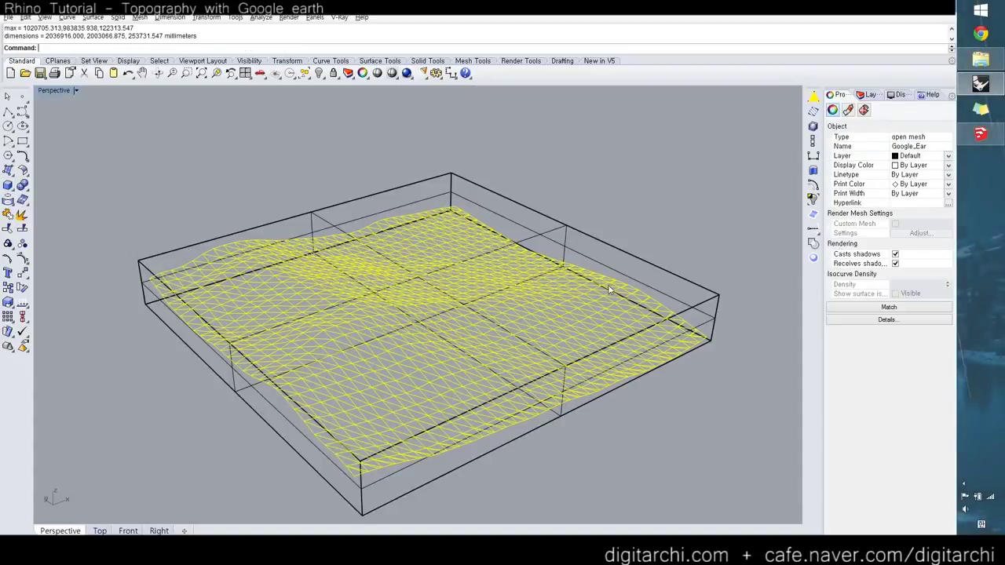
Step: Measure the height of the bounding box along a vertical corner edge with Distance
{"action": "type", "text": "c"}
{"action": "key", "text": "Return"}
{"action": "left_click", "coordinate": [713, 339]}
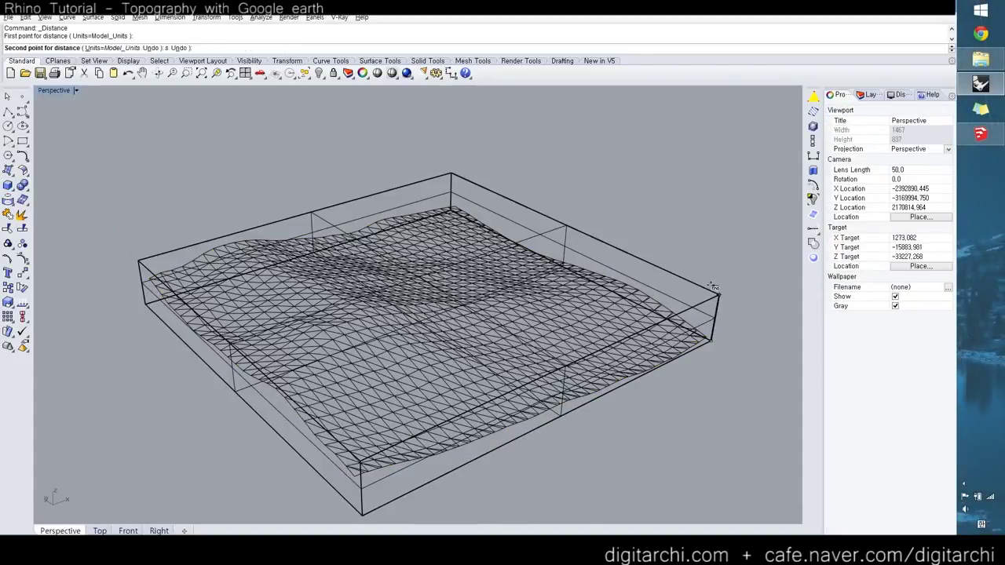
{"action": "left_click", "coordinate": [715, 294]}
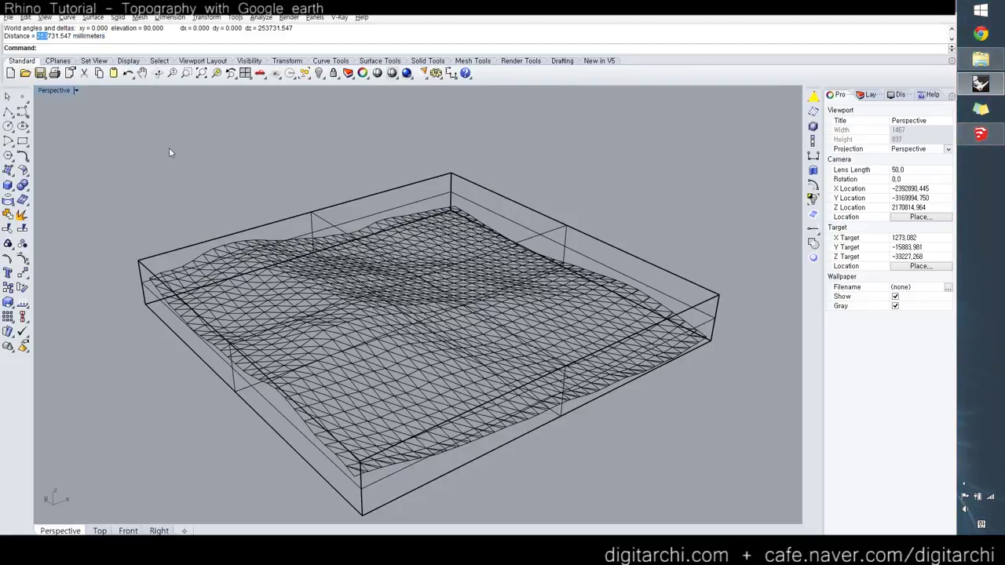
{"action": "left_click", "coordinate": [286, 168]}
Step: Delete the bounding box around the terrain mesh and undo the deletion
{"action": "right_click_drag", "start_coordinate": [603, 353], "coordinate": [560, 318]}
{"action": "left_click", "coordinate": [631, 274]}
{"action": "key", "text": "Delete"}
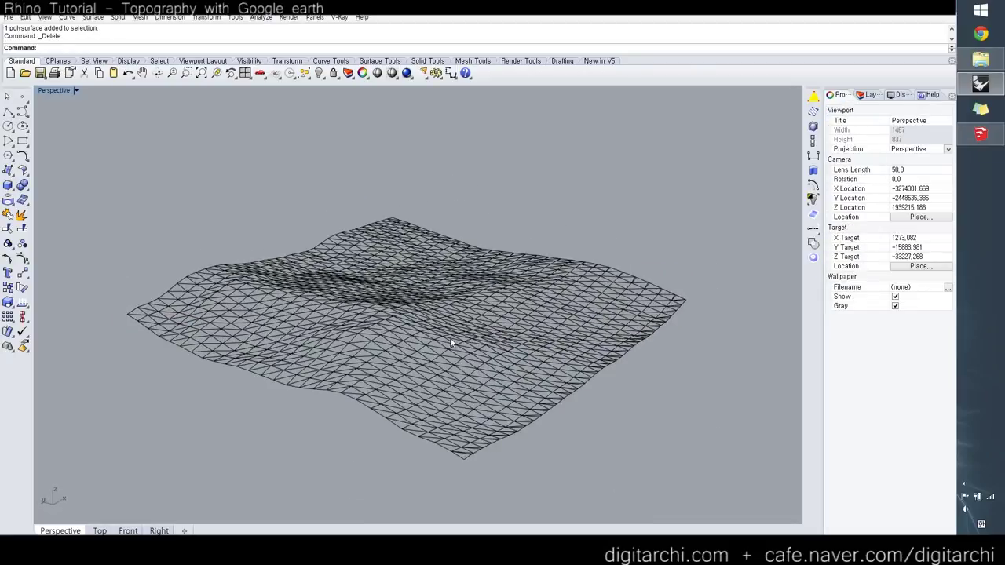
{"action": "right_click_drag", "start_coordinate": [450, 338], "coordinate": [439, 327]}
{"action": "key", "text": "ctrl+z"}
{"action": "key", "text": "Escape"}
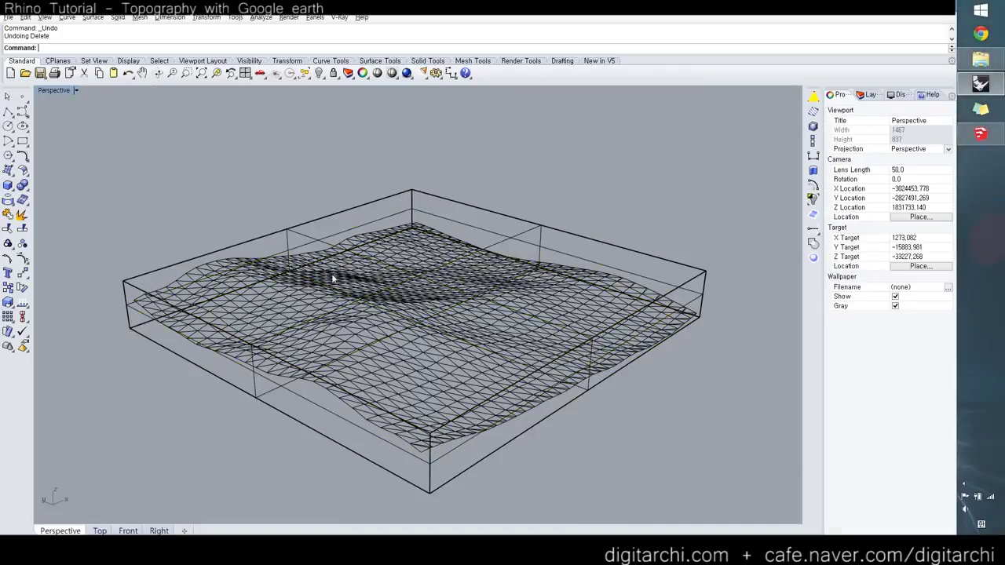
Step: Create contour curves on the terrain mesh with Contour, from the bounding box's lower corner up to its upper corner, at 1000 spacing
{"action": "left_click", "coordinate": [9, 201]}
{"action": "left_click_drag", "start_coordinate": [52, 198], "coordinate": [113, 151]}
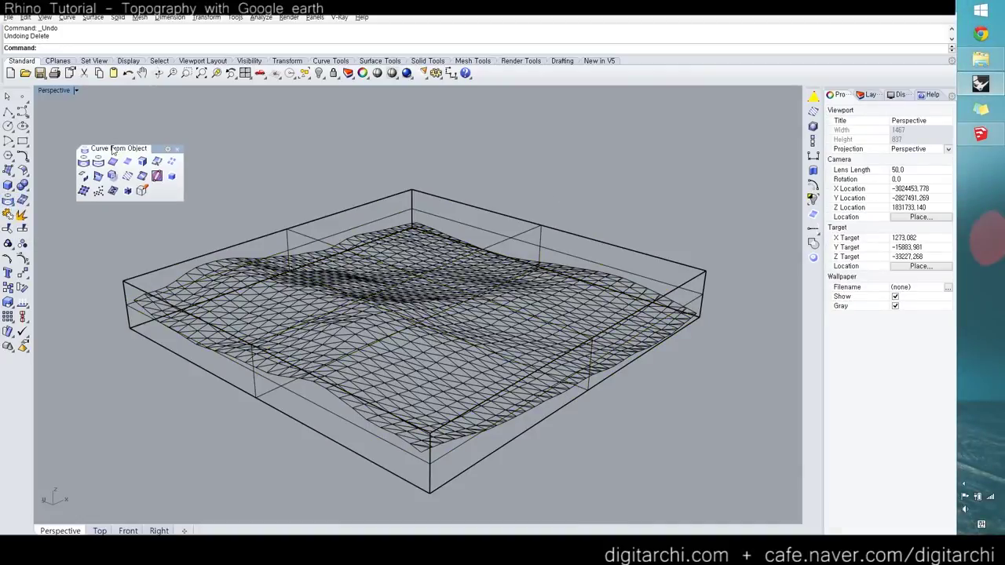
{"action": "left_click", "coordinate": [126, 180]}
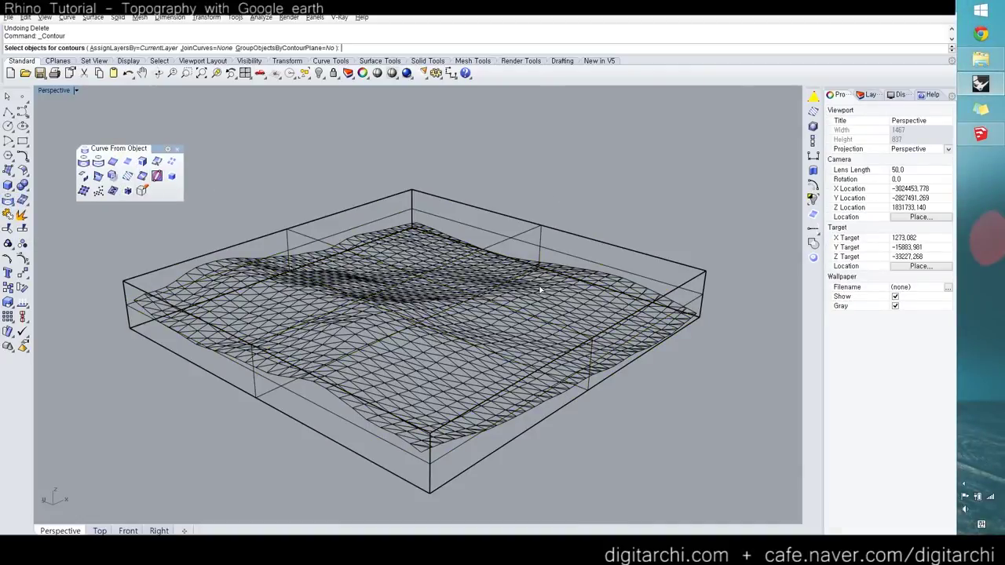
{"action": "left_click", "coordinate": [407, 234]}
{"action": "key", "text": "Return"}
{"action": "left_click", "coordinate": [703, 315]}
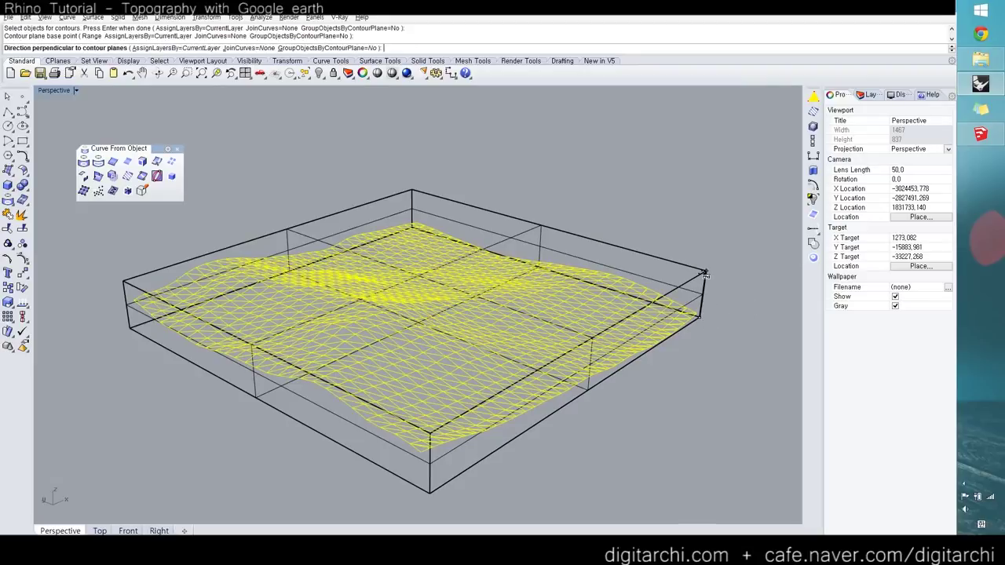
{"action": "left_click", "coordinate": [705, 274]}
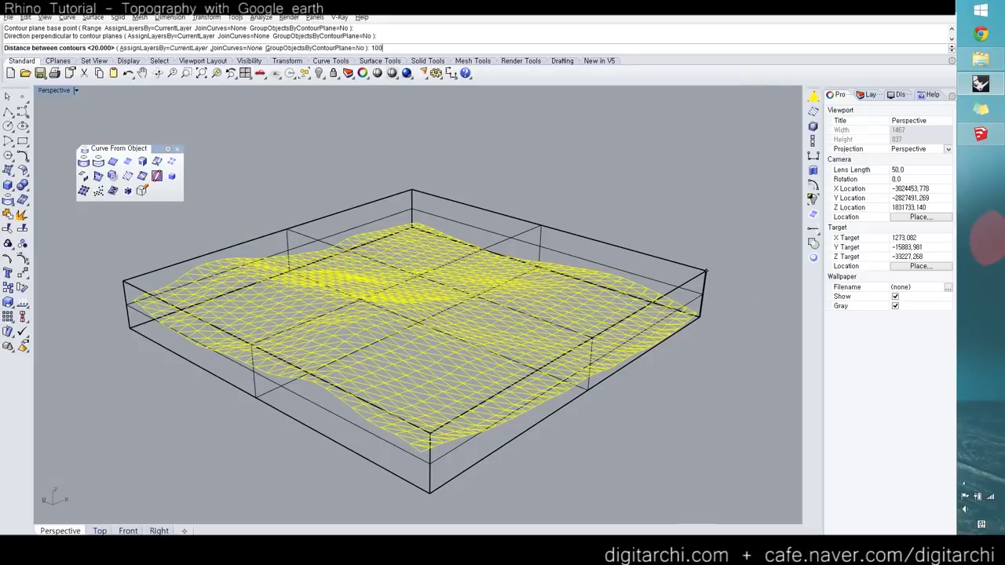
{"action": "key", "text": "Return"}
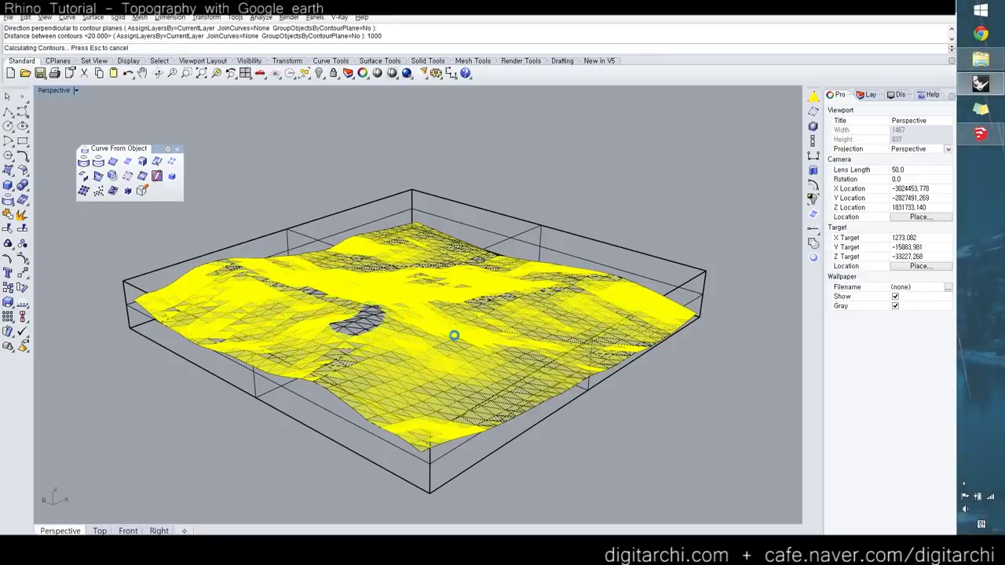
Step: Maximize the Top viewport and move all contour curves beside the terrain mesh
{"action": "right_click_drag", "start_coordinate": [453, 342], "coordinate": [409, 342]}
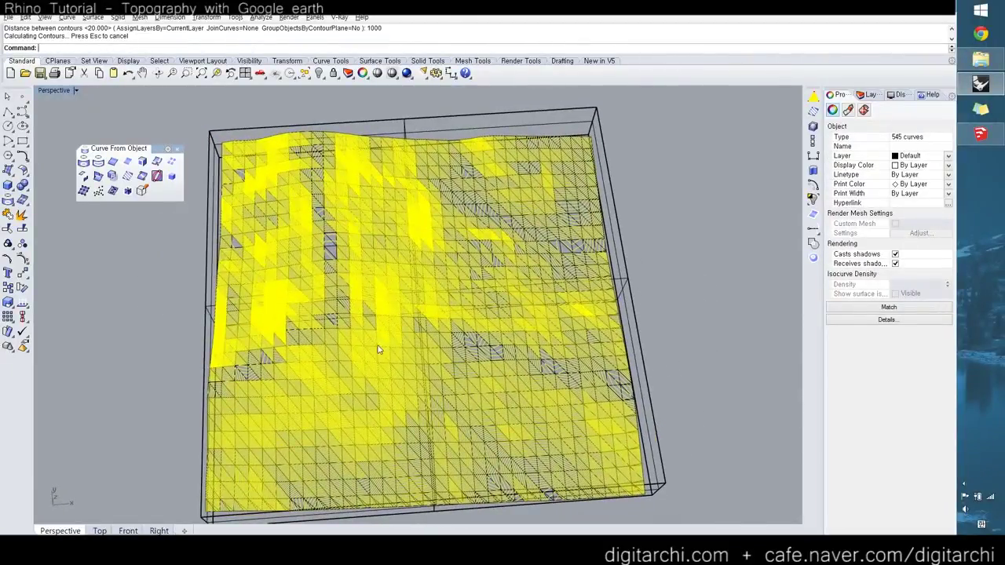
{"action": "scroll", "coordinate": [378, 350], "scroll_direction": "up", "scroll_amount": 5}
{"action": "scroll", "coordinate": [396, 337], "scroll_direction": "down", "scroll_amount": 1}
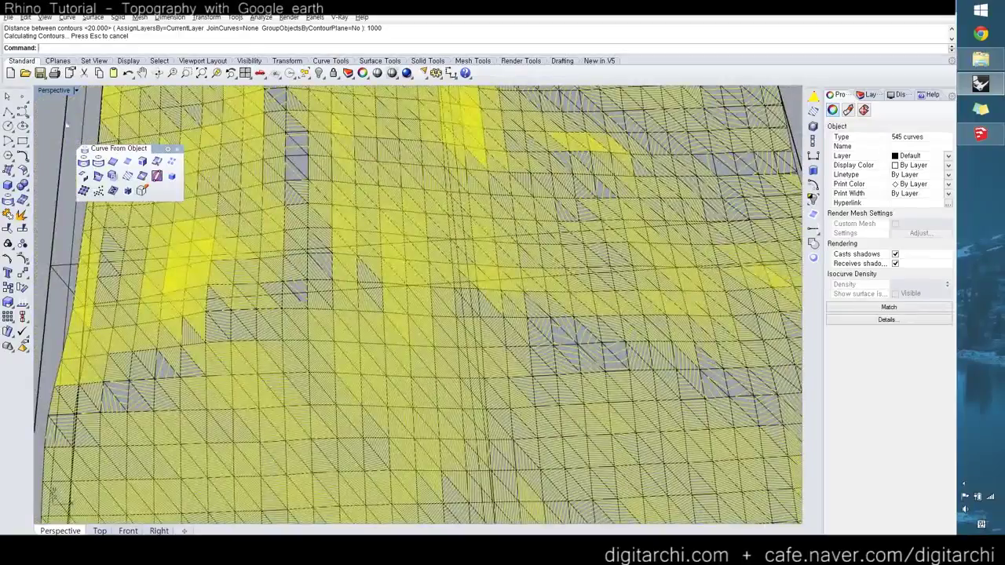
{"action": "double_click", "coordinate": [55, 91]}
{"action": "double_click", "coordinate": [49, 90]}
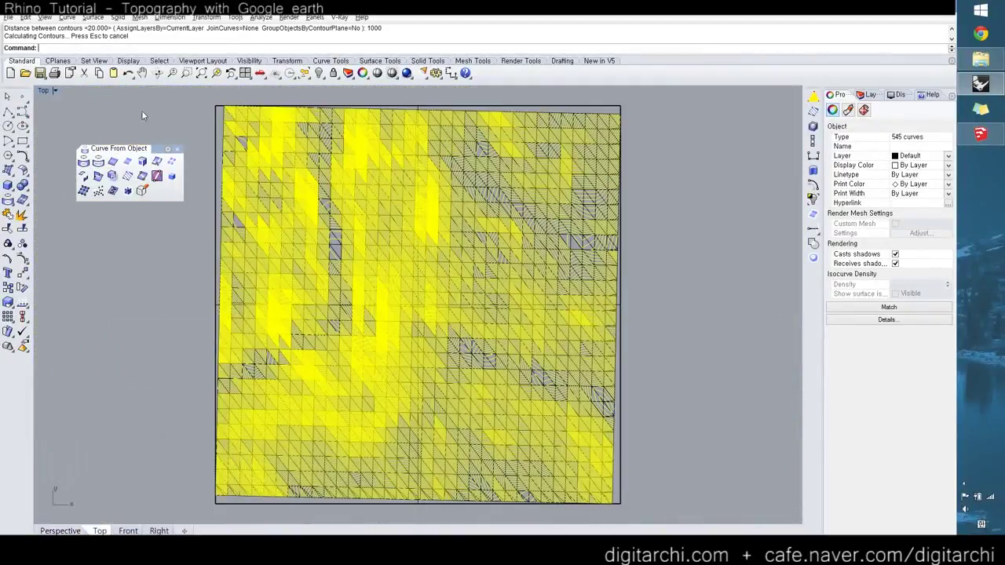
{"action": "scroll", "coordinate": [441, 255], "scroll_direction": "up", "scroll_amount": 2}
{"action": "scroll", "coordinate": [411, 260], "scroll_direction": "down", "scroll_amount": 6}
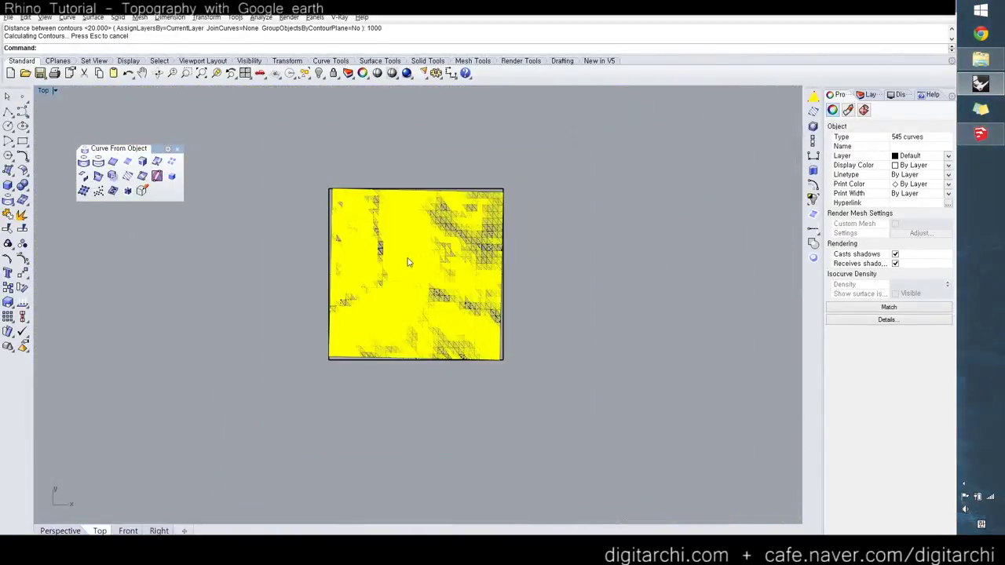
{"action": "left_click_drag", "start_coordinate": [407, 264], "coordinate": [556, 270]}
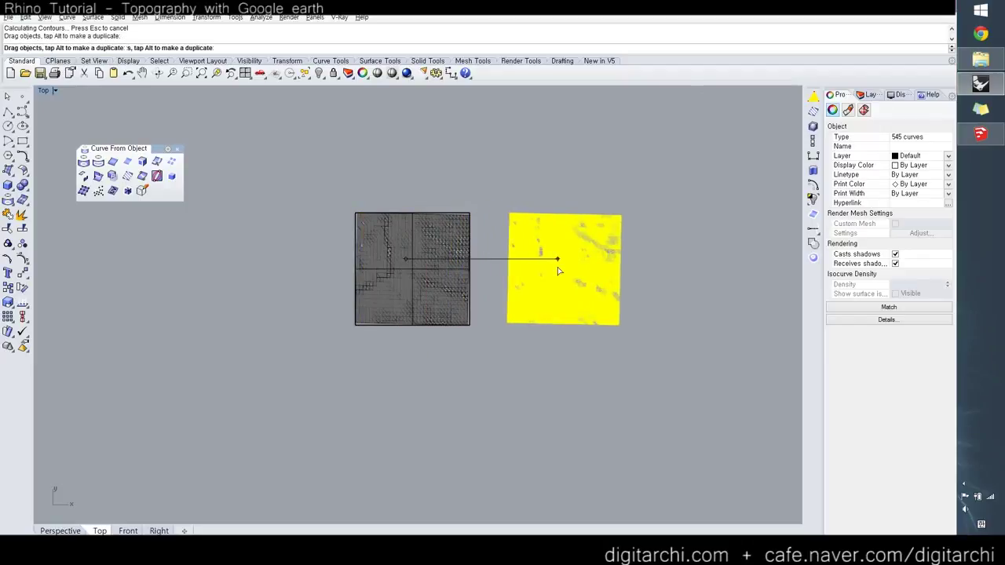
{"action": "key", "text": "ctrl+alt+e"}
{"action": "key", "text": "Escape"}
Step: Examine the moved contour curves up close by selecting single ones, and return the contours to their original place on the mesh
{"action": "scroll", "coordinate": [415, 294], "scroll_direction": "up", "scroll_amount": 2}
{"action": "scroll", "coordinate": [369, 287], "scroll_direction": "down", "scroll_amount": 3}
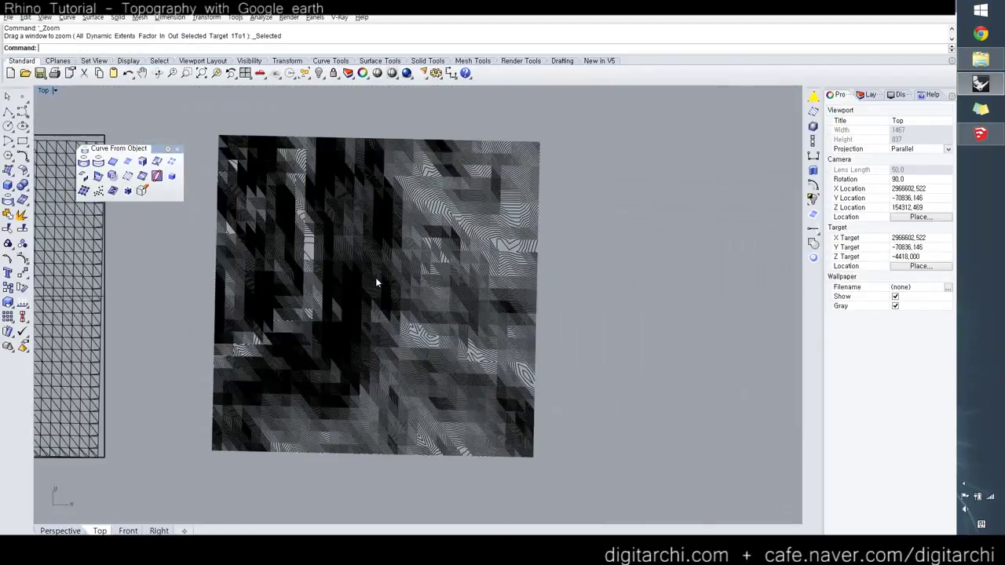
{"action": "scroll", "coordinate": [458, 267], "scroll_direction": "up", "scroll_amount": 5}
{"action": "left_click", "coordinate": [456, 269]}
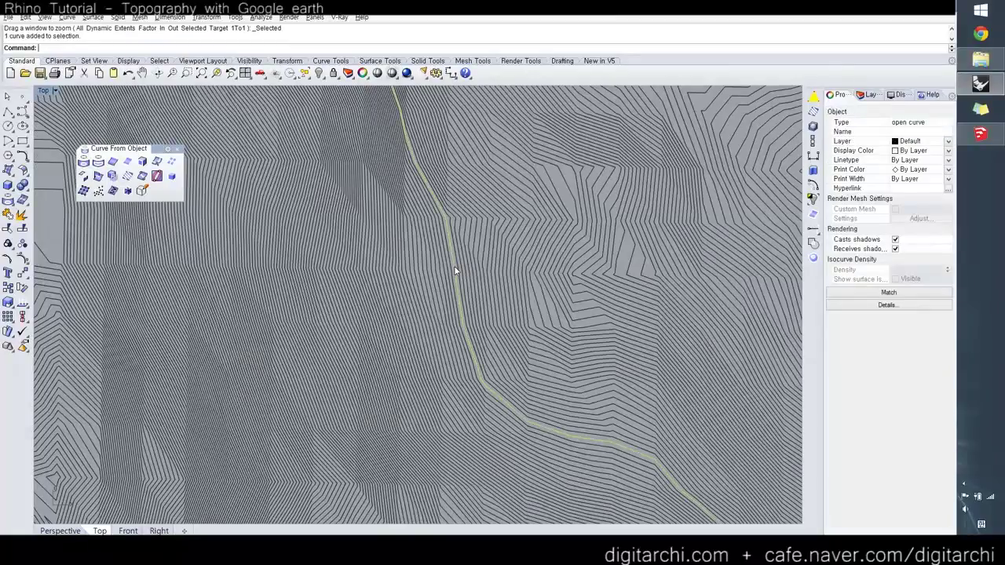
{"action": "key", "text": "Escape"}
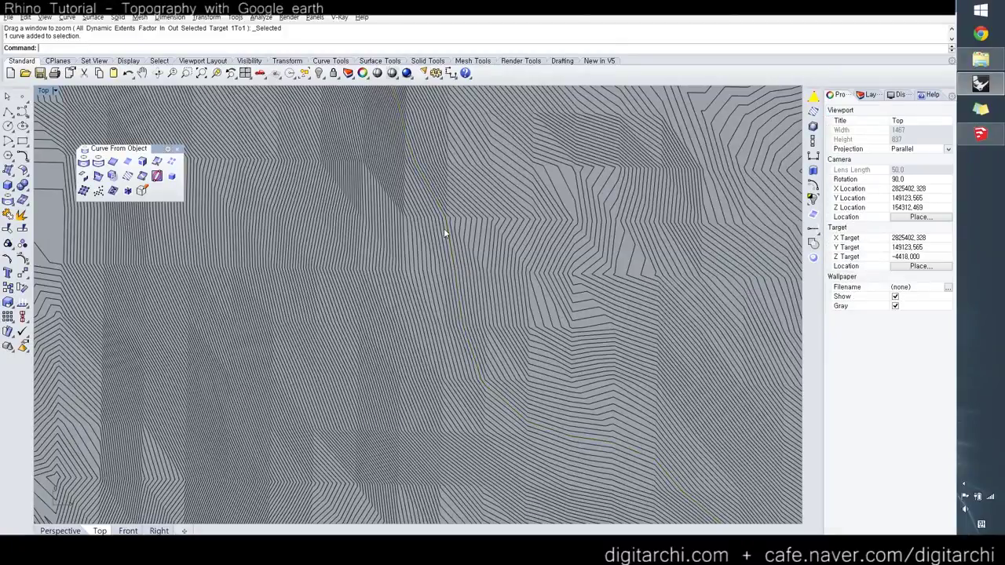
{"action": "left_click", "coordinate": [475, 285]}
{"action": "right_click", "coordinate": [475, 284]}
{"action": "key", "text": "Escape"}
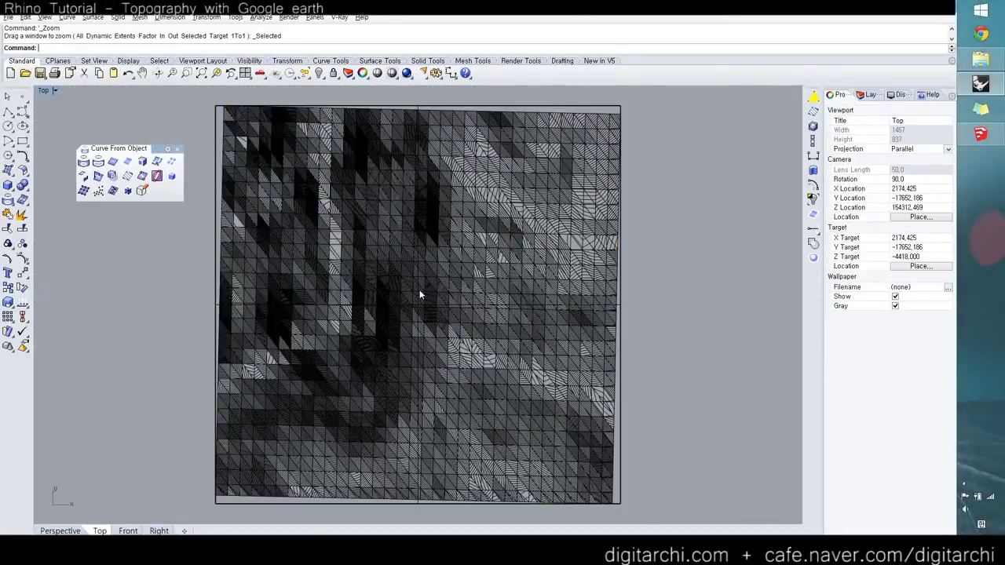
Step: Examine how the contour curves run across the mesh faces up close in the Top and Perspective views
{"action": "scroll", "coordinate": [420, 295], "scroll_direction": "up", "scroll_amount": 8}
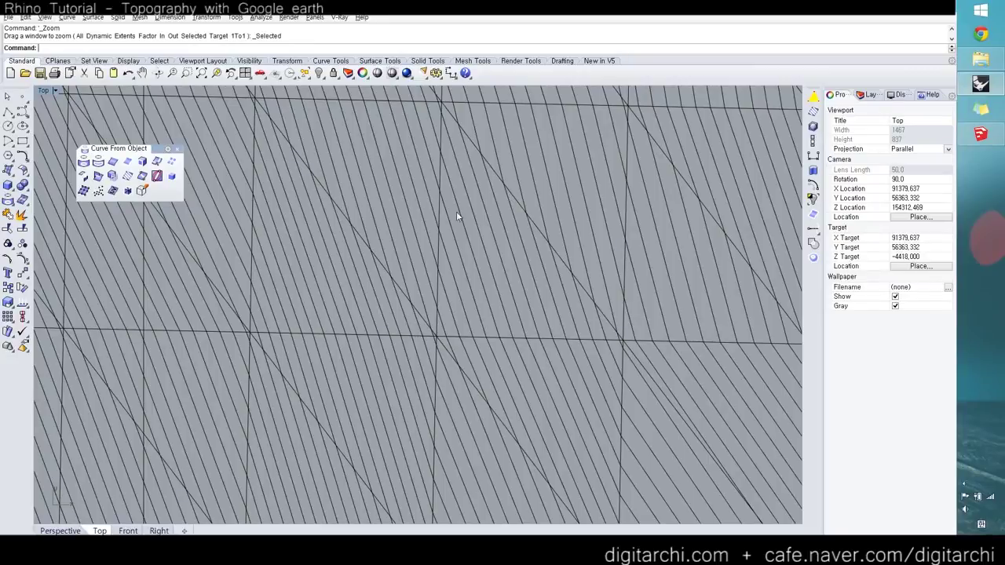
{"action": "key", "text": "ctrl+Tab"}
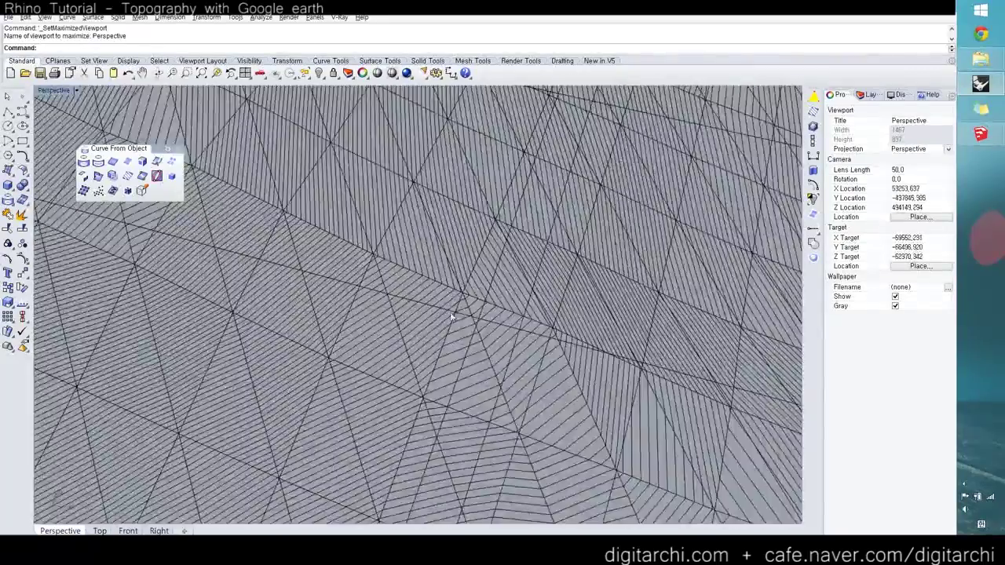
{"action": "scroll", "coordinate": [452, 316], "scroll_direction": "up", "scroll_amount": 3}
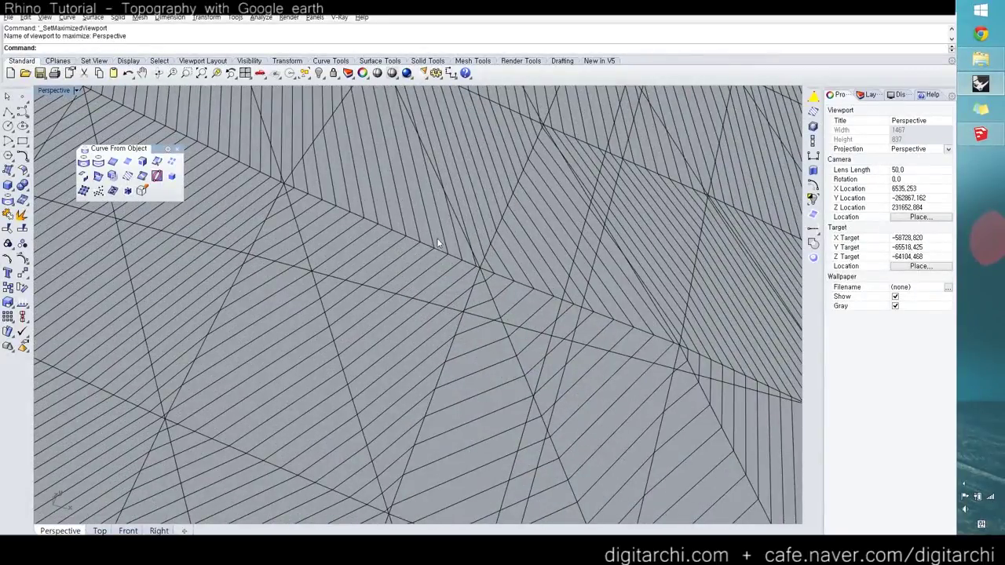
{"action": "scroll", "coordinate": [424, 242], "scroll_direction": "down", "scroll_amount": 2}
{"action": "left_click", "coordinate": [425, 243]}
{"action": "scroll", "coordinate": [425, 243], "scroll_direction": "down", "scroll_amount": 4}
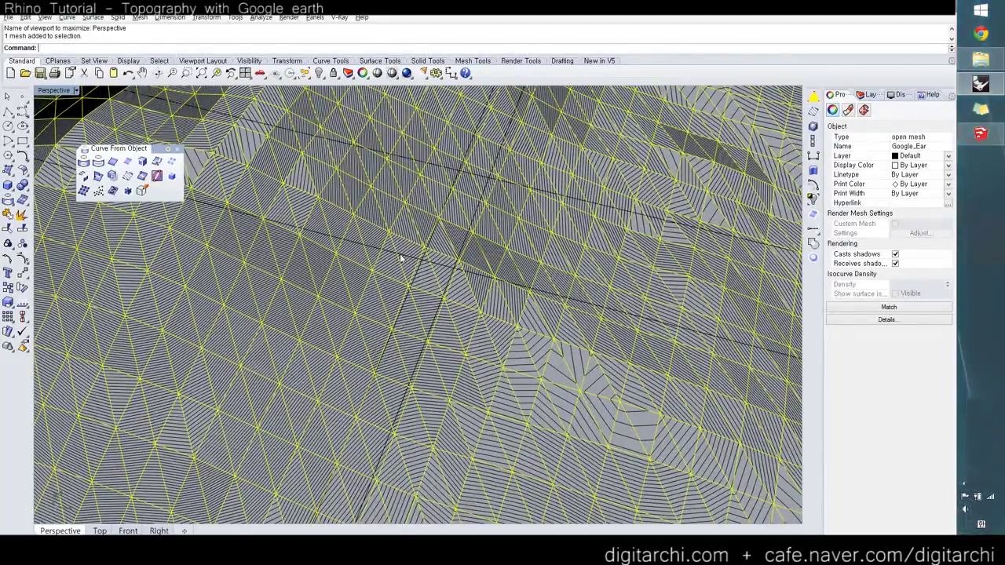
{"action": "scroll", "coordinate": [400, 254], "scroll_direction": "down", "scroll_amount": 8}
{"action": "scroll", "coordinate": [400, 255], "scroll_direction": "up", "scroll_amount": 10}
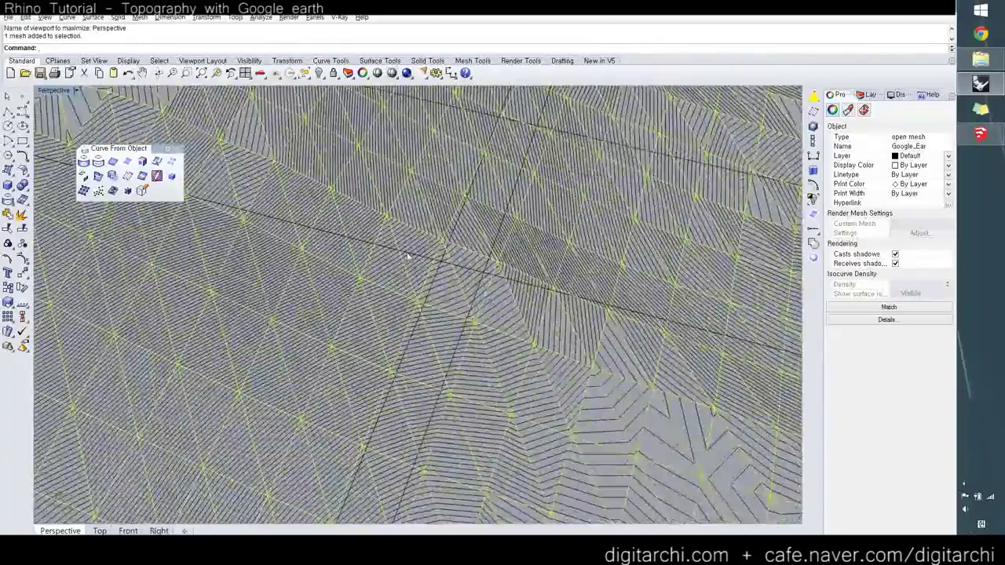
{"action": "left_click", "coordinate": [408, 256]}
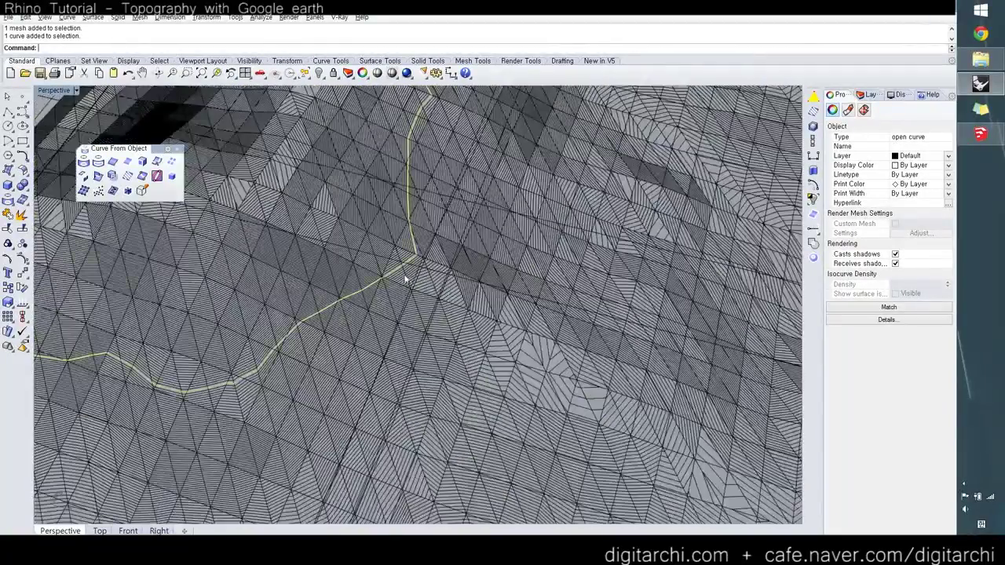
Step: Undo the contour curves and remove the bounding box so only the terrain mesh is left, and close the floating Curve From Object tools
{"action": "key", "text": "ctrl+z"}
{"action": "scroll", "coordinate": [405, 275], "scroll_direction": "down", "scroll_amount": 10}
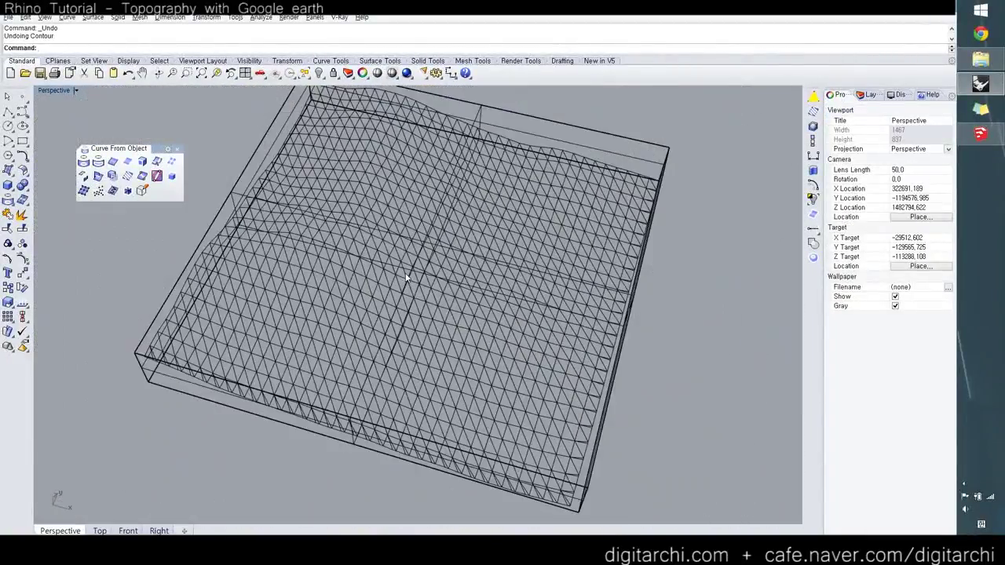
{"action": "left_click", "coordinate": [405, 275]}
{"action": "key", "text": "Escape"}
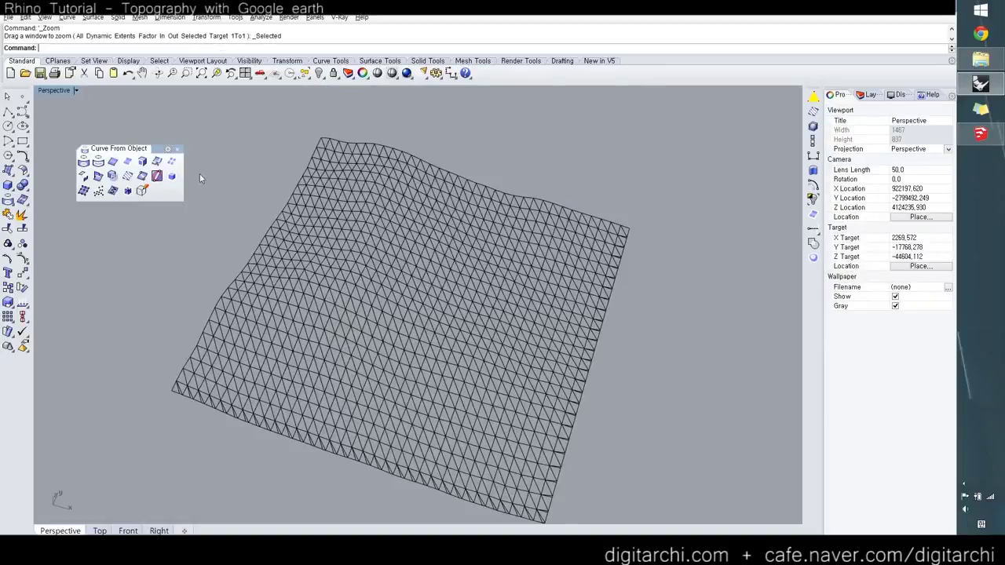
{"action": "left_click", "coordinate": [176, 149]}
Step: Restore the four-viewport layout and fit the whole terrain mesh in the Top viewport
{"action": "double_click", "coordinate": [53, 90]}
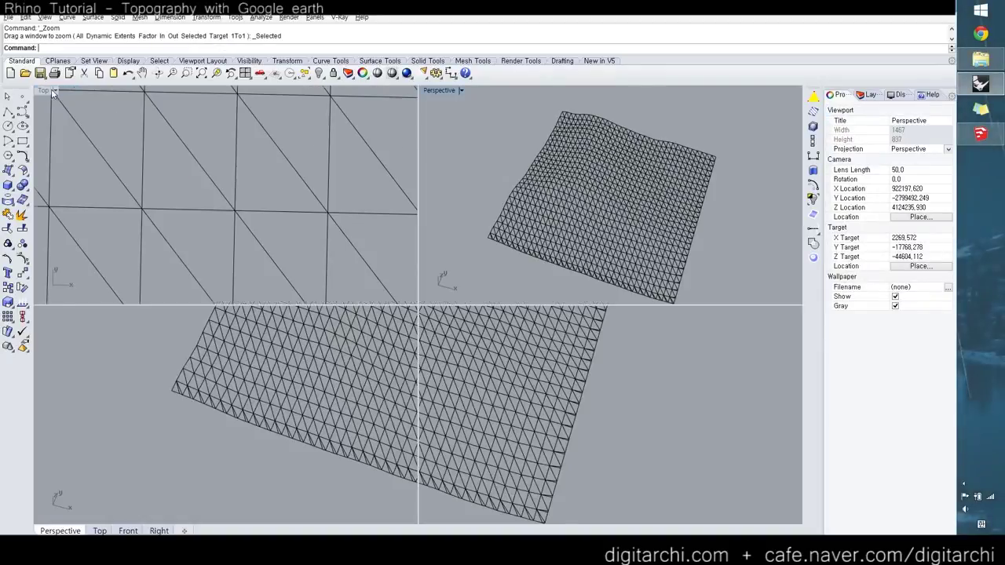
{"action": "scroll", "coordinate": [220, 157], "scroll_direction": "down", "scroll_amount": 3}
{"action": "scroll", "coordinate": [232, 164], "scroll_direction": "down", "scroll_amount": 5}
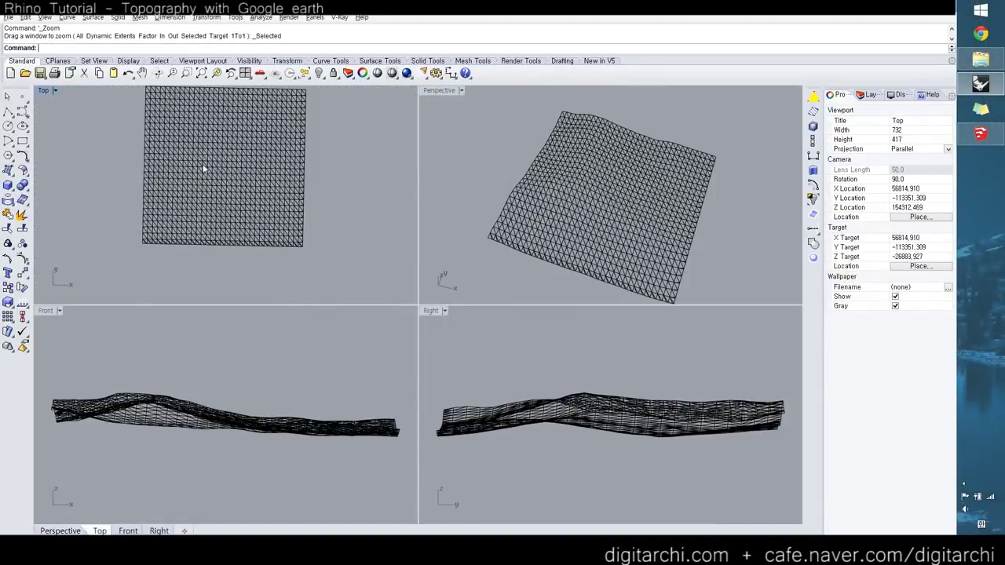
{"action": "left_click", "coordinate": [14, 176]}
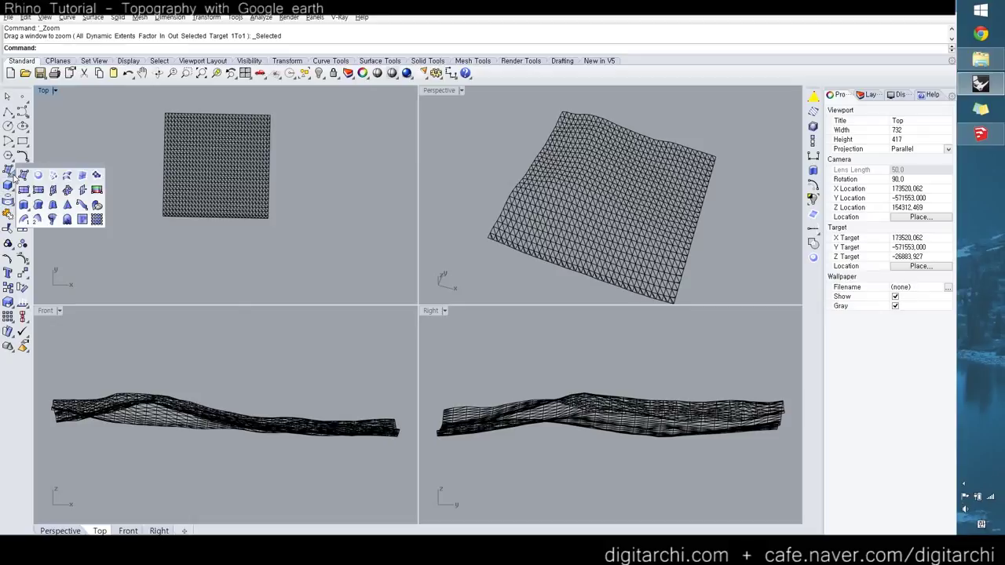
Step: Try the Rendered display mode in the Top viewport and switch it to Shaded
{"action": "left_click", "coordinate": [395, 75]}
{"action": "left_click", "coordinate": [436, 93]}
{"action": "scroll", "coordinate": [253, 194], "scroll_direction": "up", "scroll_amount": 5}
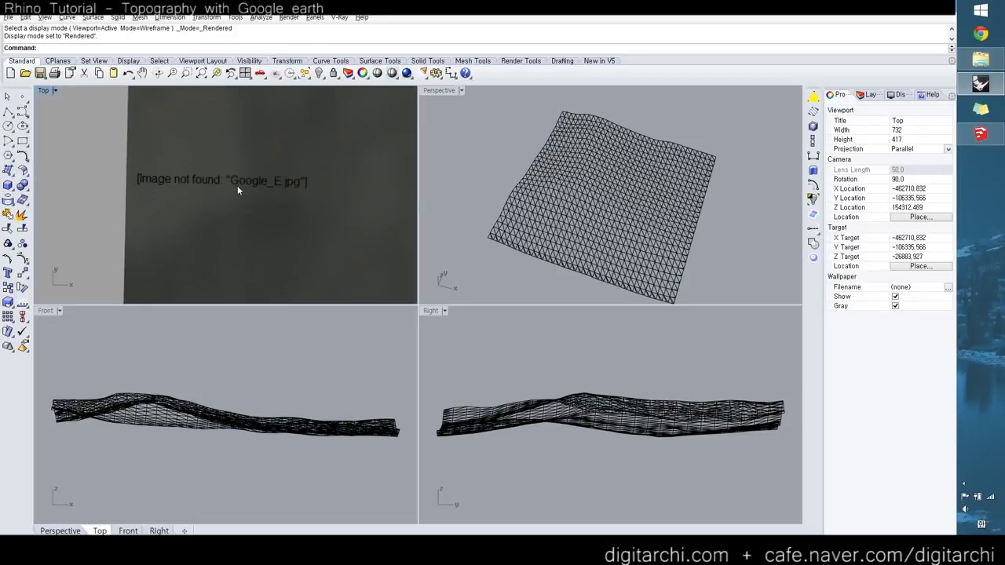
{"action": "left_click", "coordinate": [378, 73]}
{"action": "scroll", "coordinate": [160, 194], "scroll_direction": "down", "scroll_amount": 3}
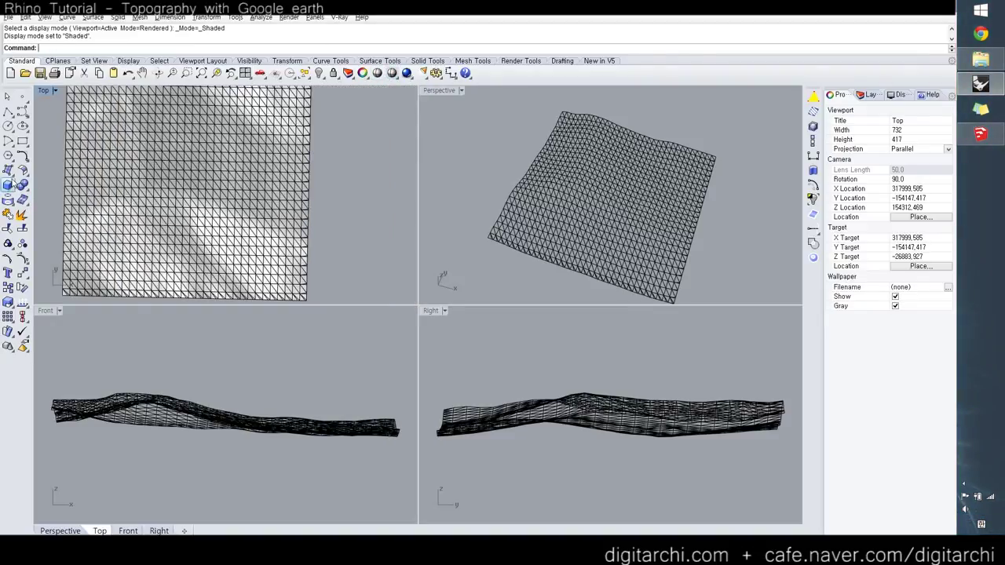
Step: Drape a surface over a window around the whole terrain mesh in the Top viewport at Spacing 5, and undo it
{"action": "left_click", "coordinate": [14, 175]}
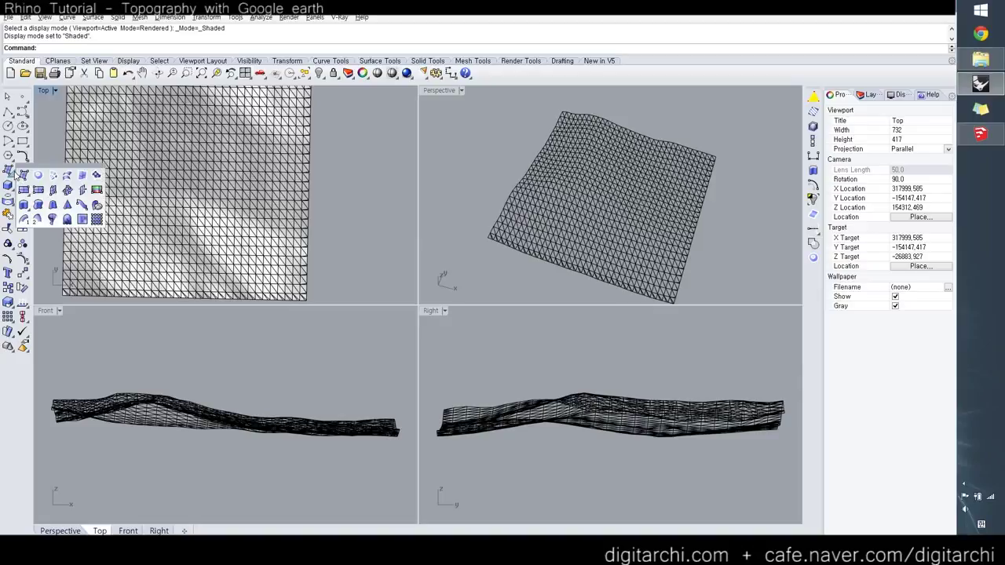
{"action": "left_click", "coordinate": [67, 221]}
{"action": "scroll", "coordinate": [160, 223], "scroll_direction": "down", "scroll_amount": 3}
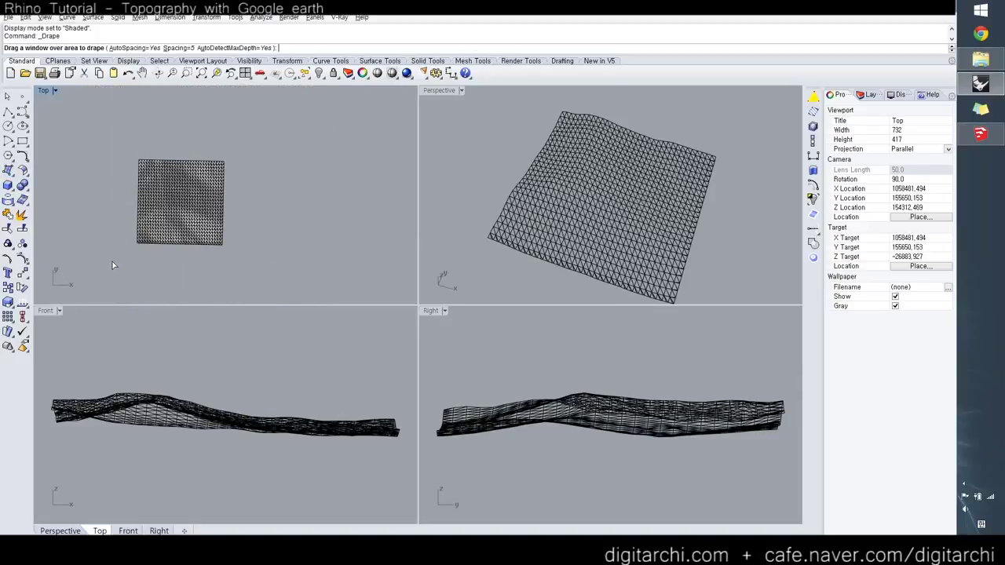
{"action": "left_click_drag", "start_coordinate": [231, 168], "coordinate": [235, 148]}
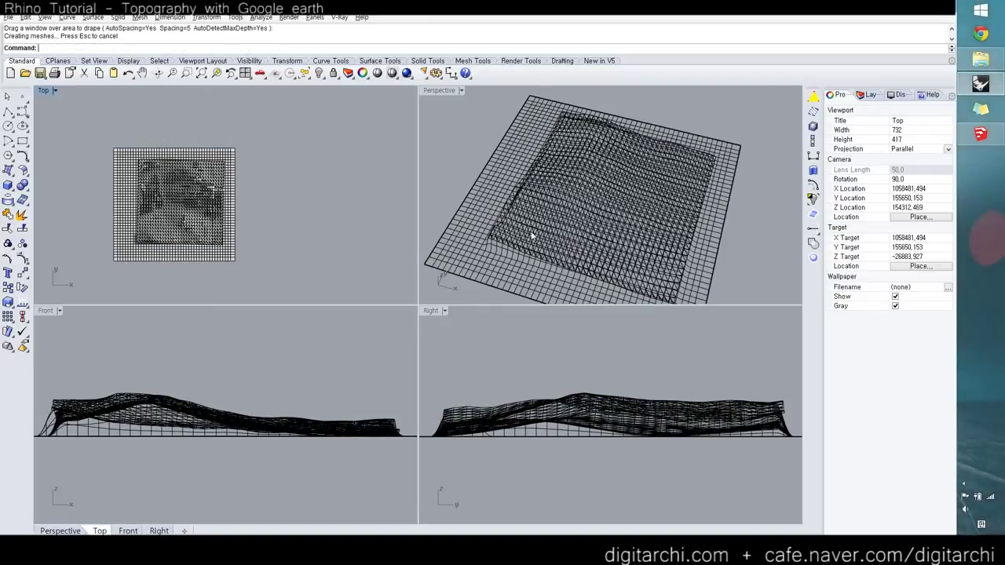
{"action": "right_click_drag", "start_coordinate": [529, 231], "coordinate": [515, 191]}
{"action": "scroll", "coordinate": [515, 191], "scroll_direction": "up", "scroll_amount": 5}
{"action": "left_click", "coordinate": [244, 219]}
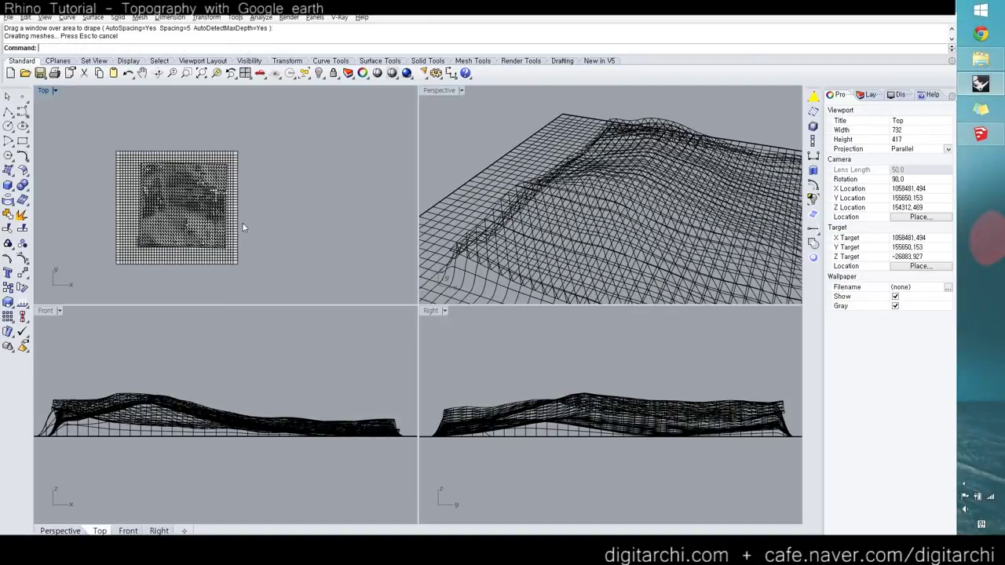
{"action": "key", "text": "ctrl+z"}
Step: Drape a surface over a window around the whole terrain mesh with Spacing set to 1, and select the draped surface
{"action": "right_click", "coordinate": [198, 232]}
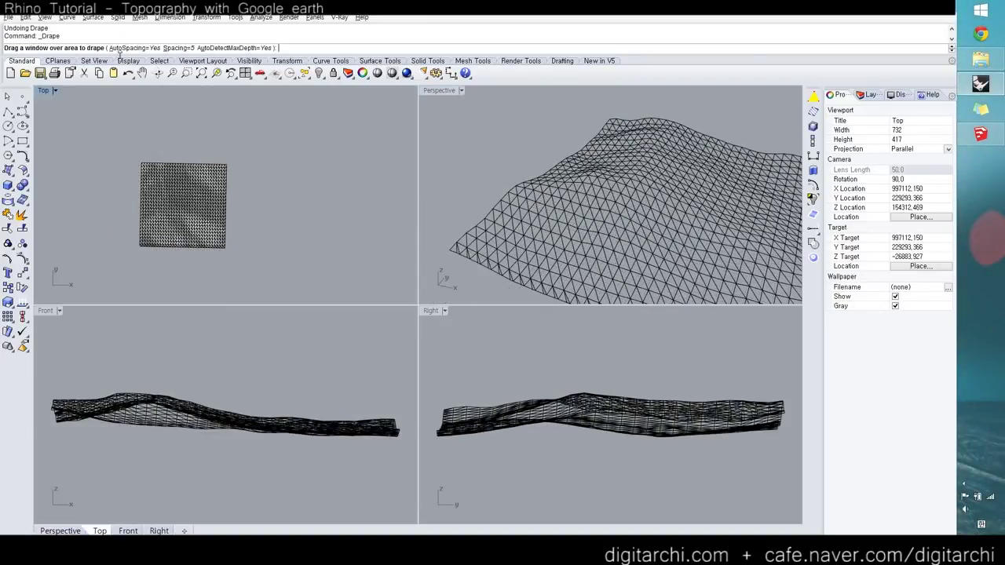
{"action": "left_click", "coordinate": [177, 48]}
{"action": "type", "text": "1"}
{"action": "key", "text": "Return"}
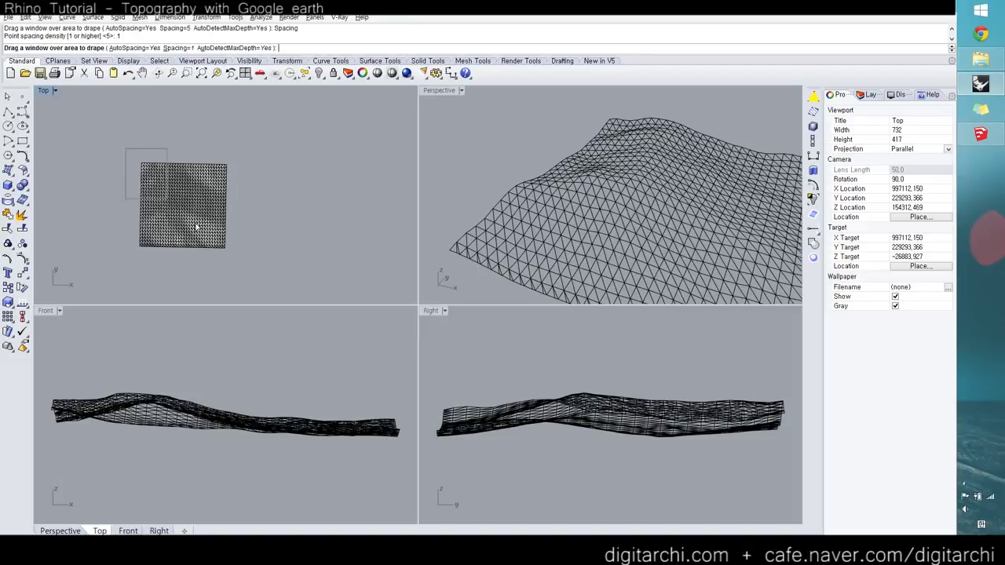
{"action": "left_click_drag", "start_coordinate": [197, 227], "coordinate": [242, 259]}
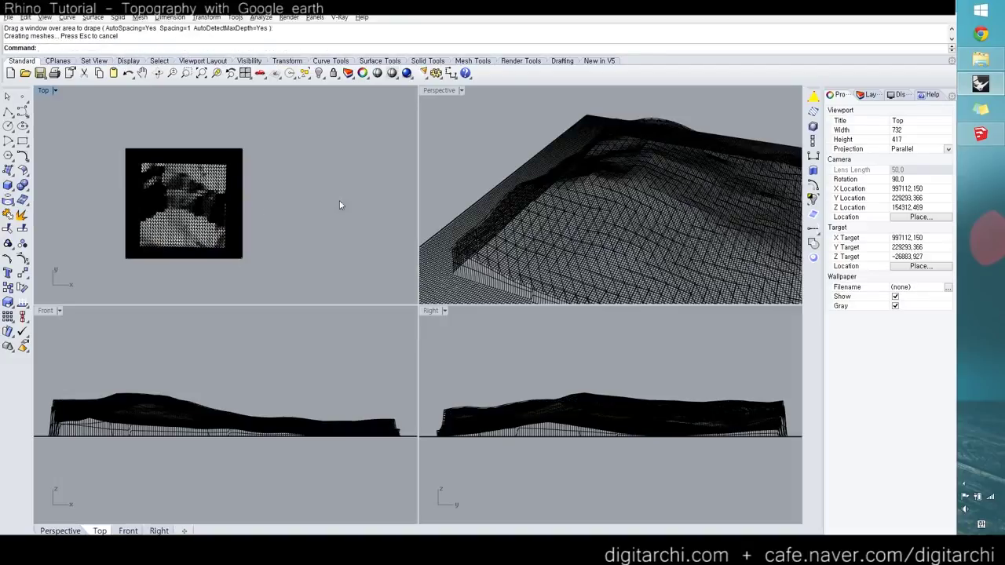
{"action": "left_click", "coordinate": [472, 203]}
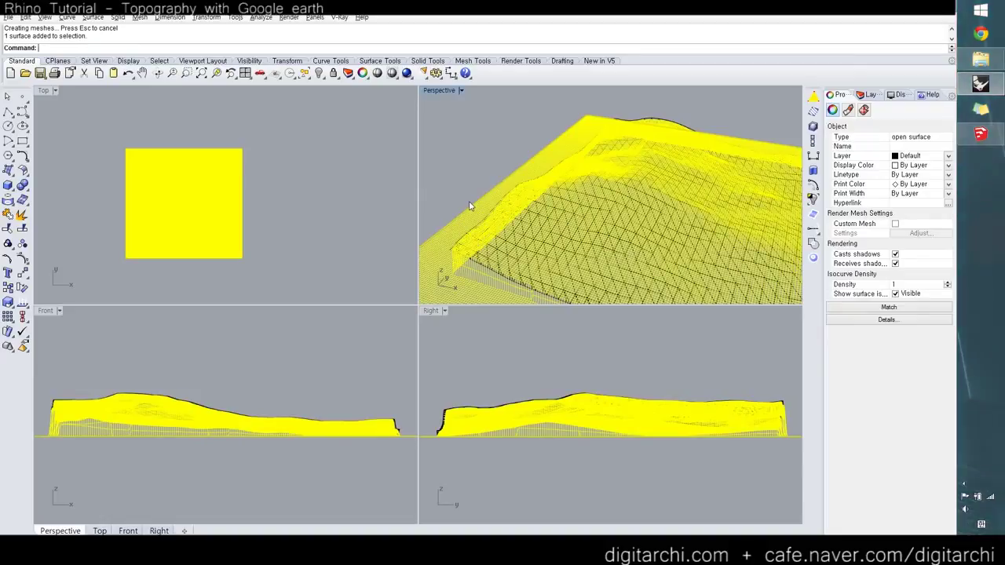
Step: Delete the dense draped surface and drape a new one over the whole terrain mesh with Spacing set to 5
{"action": "key", "text": "Delete"}
{"action": "key", "text": "Return"}
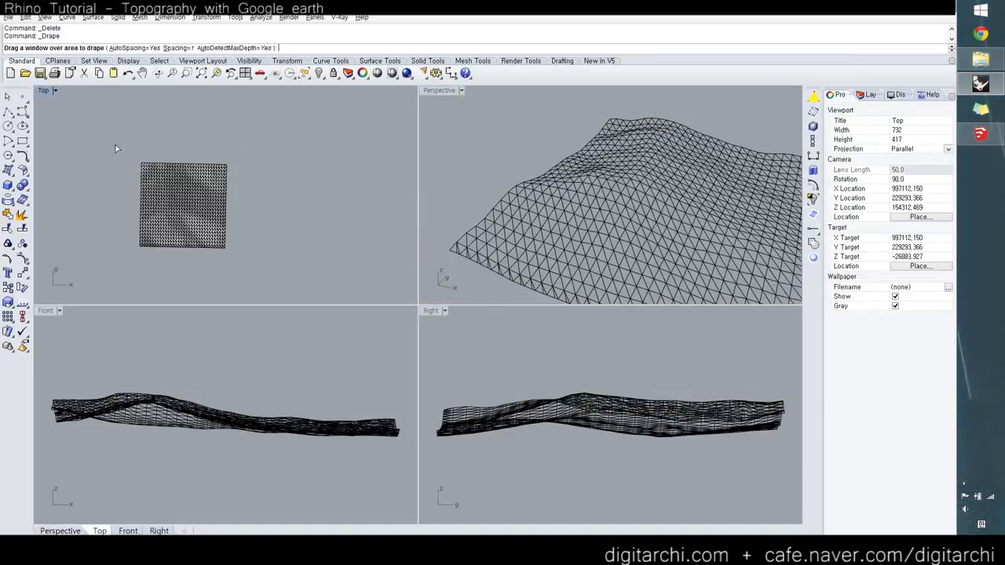
{"action": "left_click", "coordinate": [175, 49]}
{"action": "key", "text": "Return"}
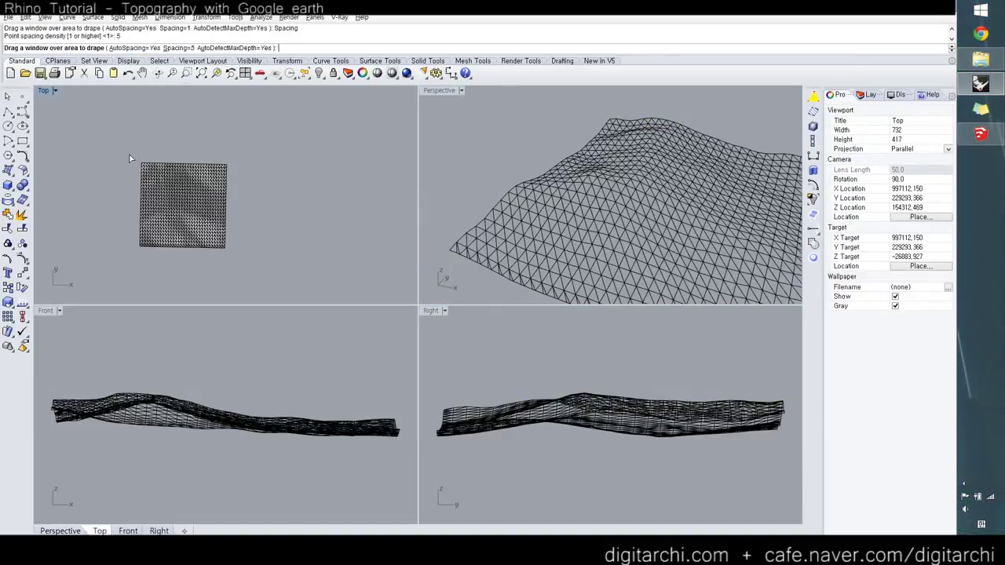
{"action": "left_click_drag", "start_coordinate": [235, 261], "coordinate": [237, 259]}
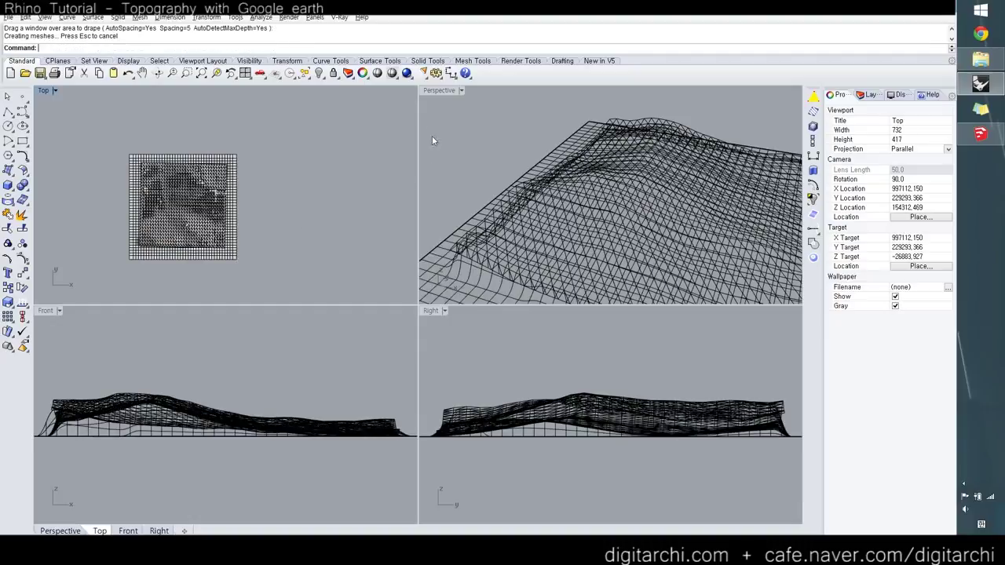
Step: Move the draped surface clear of the terrain mesh in the maximized Perspective viewport and zoom to it
{"action": "double_click", "coordinate": [439, 90]}
{"action": "scroll", "coordinate": [314, 306], "scroll_direction": "down", "scroll_amount": 5}
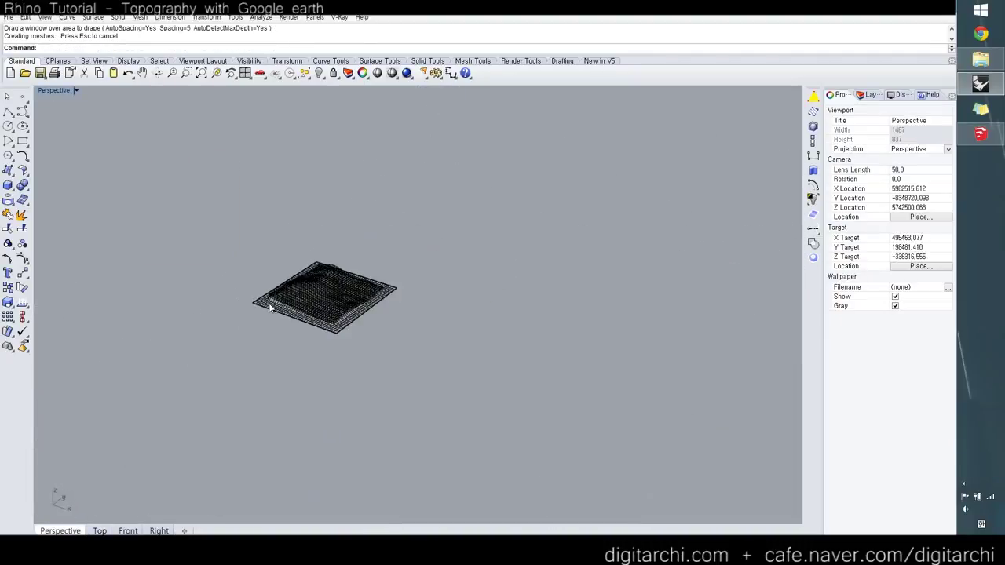
{"action": "left_click", "coordinate": [307, 321]}
{"action": "left_click_drag", "start_coordinate": [307, 320], "coordinate": [406, 353]}
{"action": "type", "text": "zs"}
{"action": "key", "text": "space"}
{"action": "key", "text": "Escape"}
{"action": "right_click_drag", "start_coordinate": [406, 354], "coordinate": [413, 315]}
{"action": "scroll", "coordinate": [407, 330], "scroll_direction": "up", "scroll_amount": 5}
{"action": "scroll", "coordinate": [407, 301], "scroll_direction": "down", "scroll_amount": 5}
Step: Create a solid bounding box around the draped surface using the World coordinate system
{"action": "left_click", "coordinate": [413, 315]}
{"action": "type", "text": "Bo"}
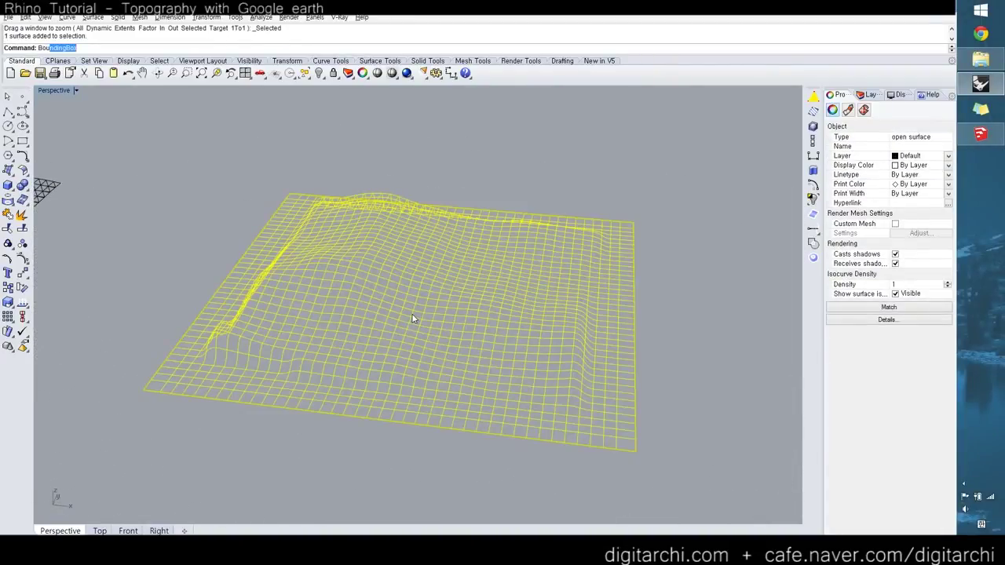
{"action": "type", "text": "und"}
{"action": "key", "text": "Return"}
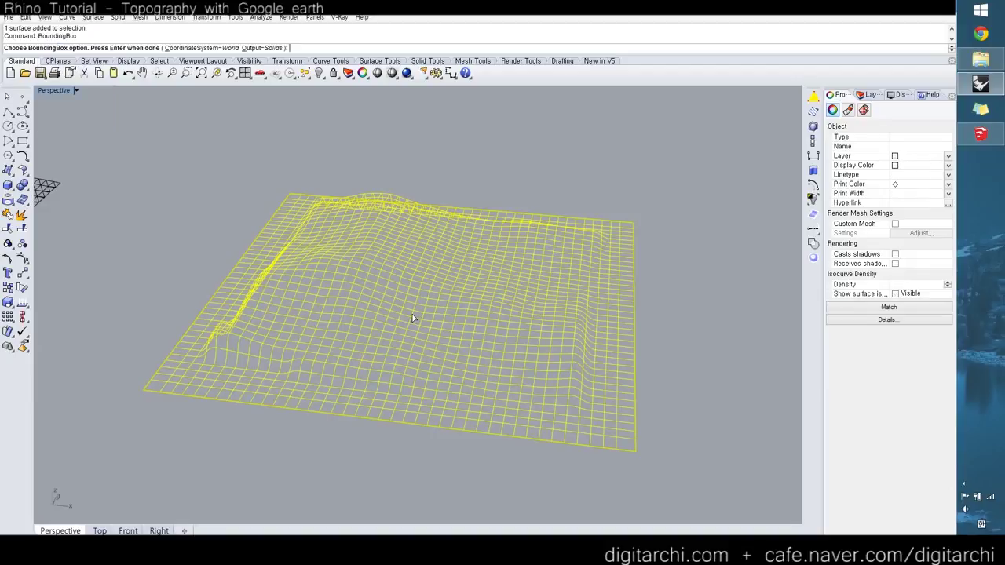
{"action": "key", "text": "Return"}
{"action": "key", "text": "Escape"}
Step: Contour the draped surface vertically from a bottom corner of the bounding box to the corner above it, with 1000 mm between contours
{"action": "type", "text": "Contou"}
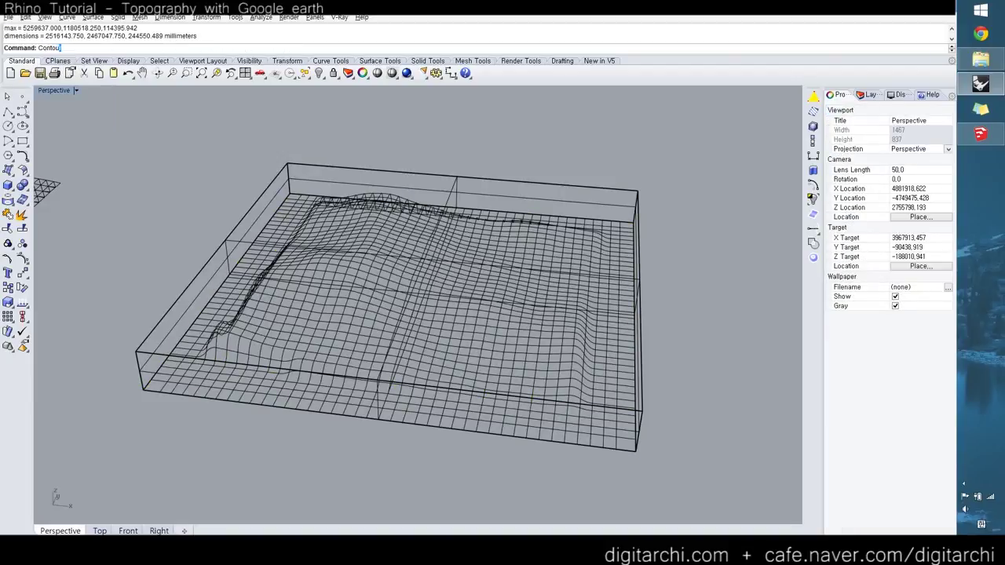
{"action": "type", "text": "r"}
{"action": "key", "text": "Return"}
{"action": "left_click", "coordinate": [426, 318]}
{"action": "key", "text": "Return"}
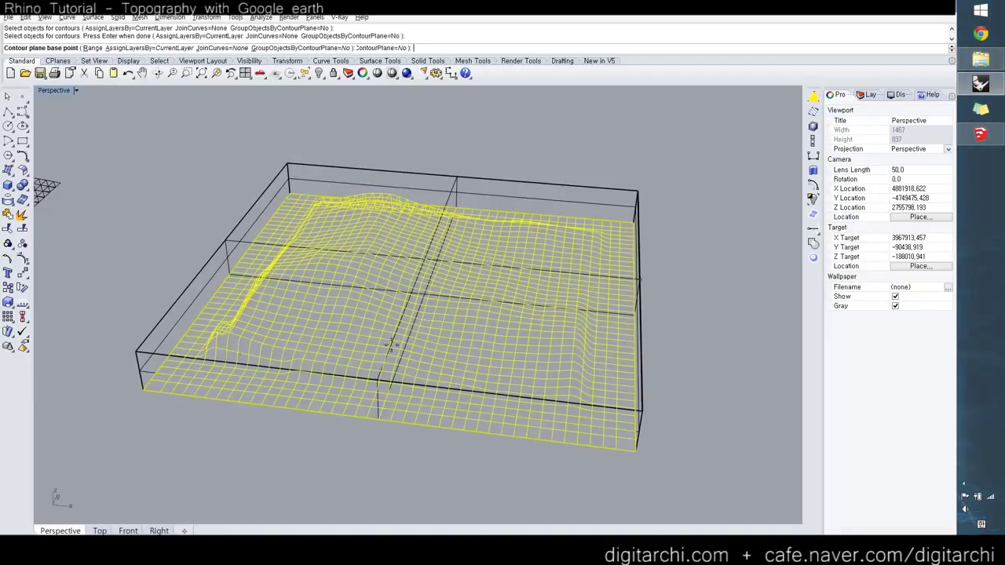
{"action": "left_click", "coordinate": [142, 389]}
{"action": "left_click", "coordinate": [135, 351]}
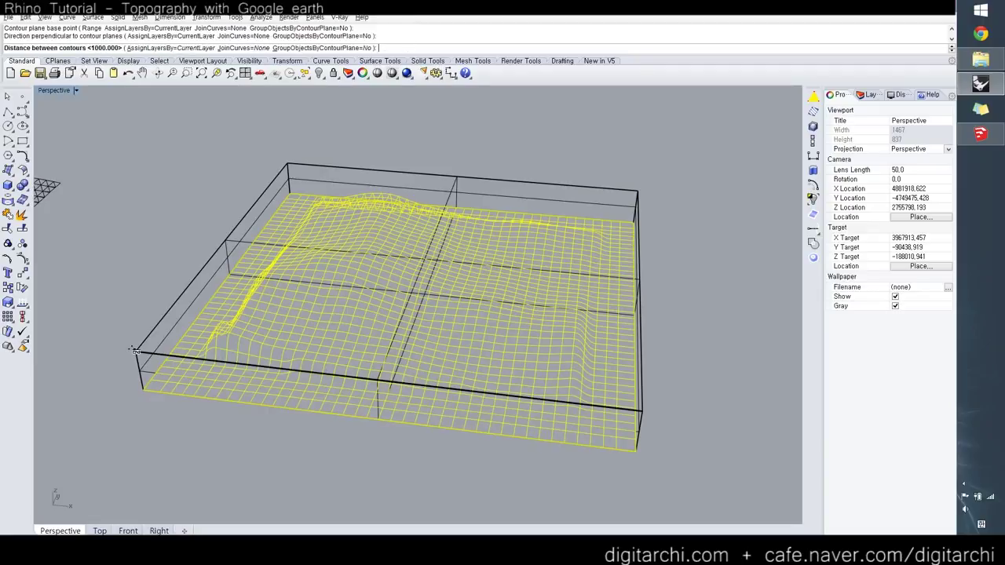
{"action": "key", "text": "Return"}
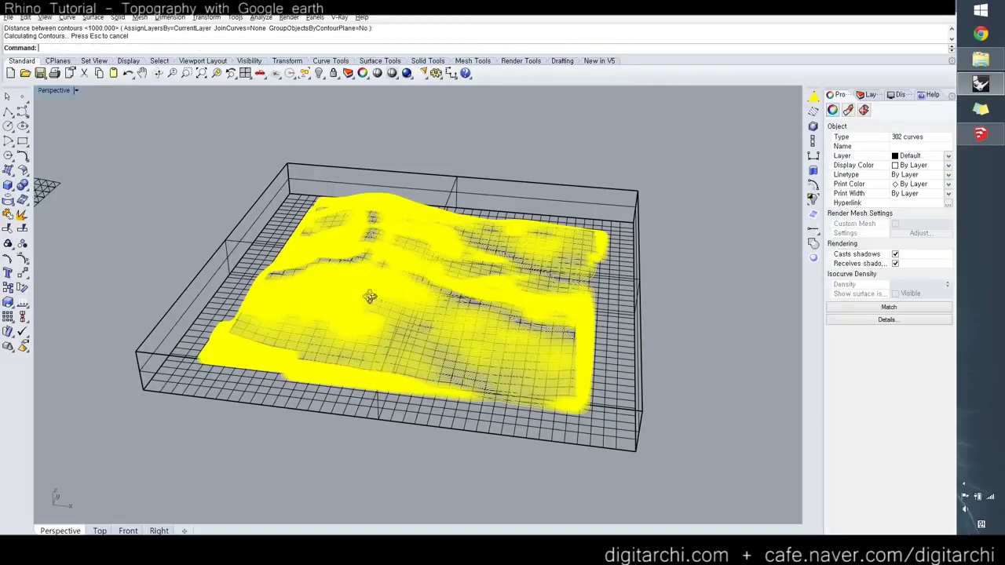
Step: Hide the bounding box and the draped surface in the maximized Top viewport so only the contour curves and the mesh are shown
{"action": "right_click_drag", "start_coordinate": [348, 292], "coordinate": [377, 327]}
{"action": "scroll", "coordinate": [359, 291], "scroll_direction": "up", "scroll_amount": 5}
{"action": "scroll", "coordinate": [361, 292], "scroll_direction": "up", "scroll_amount": 8}
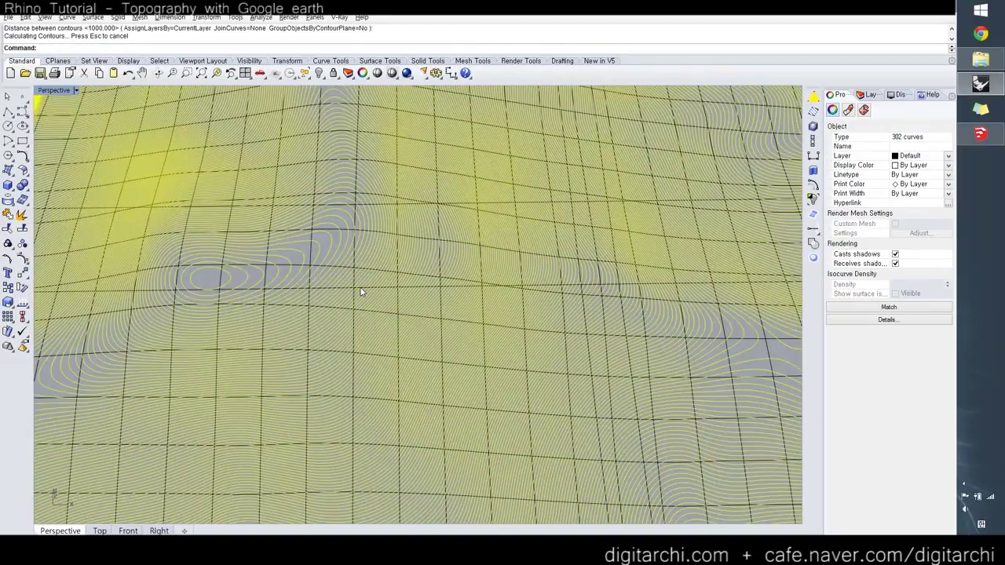
{"action": "scroll", "coordinate": [361, 289], "scroll_direction": "down", "scroll_amount": 10}
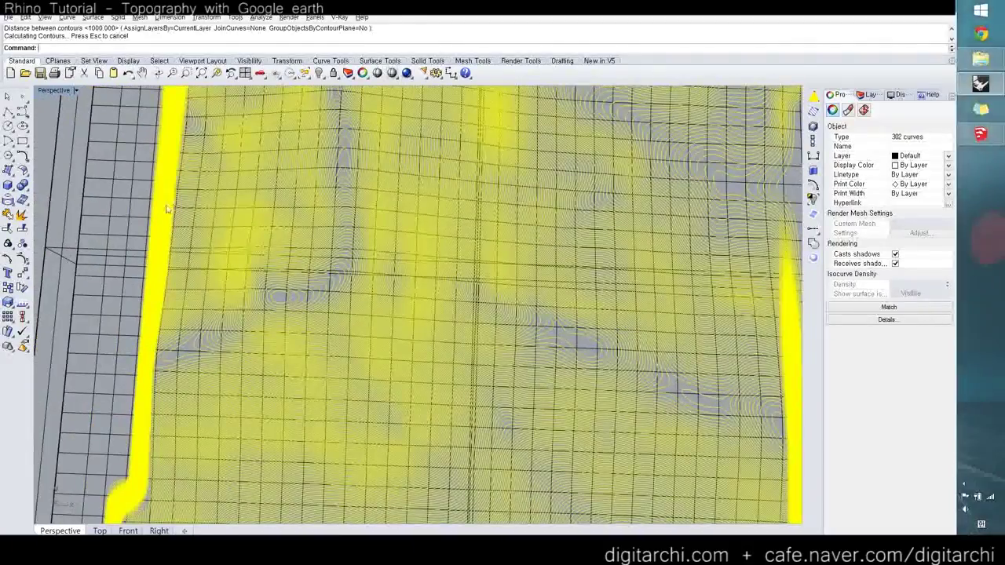
{"action": "double_click", "coordinate": [54, 91]}
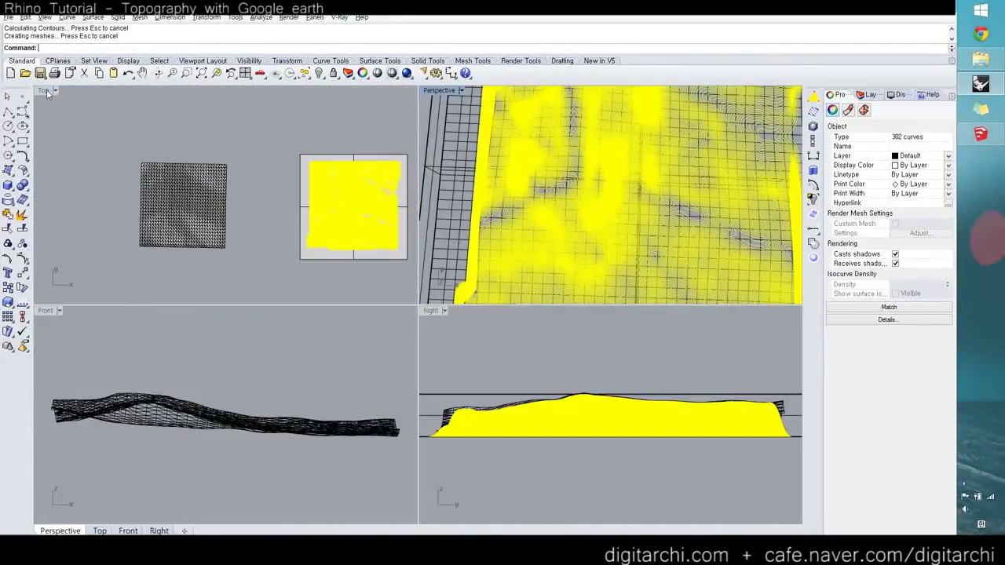
{"action": "double_click", "coordinate": [45, 91]}
{"action": "scroll", "coordinate": [584, 314], "scroll_direction": "up", "scroll_amount": 5}
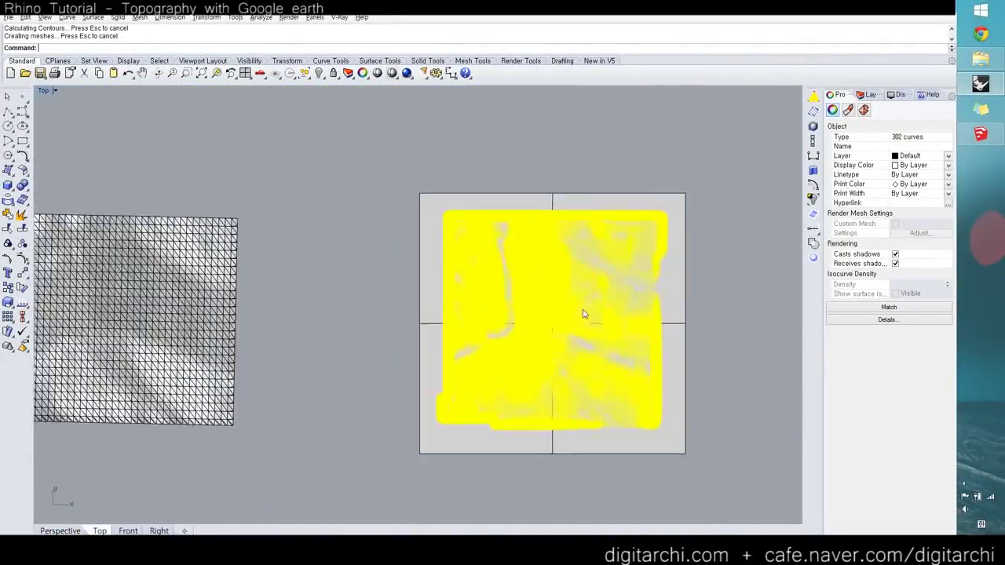
{"action": "left_click", "coordinate": [705, 318]}
{"action": "left_click", "coordinate": [706, 317]}
{"action": "type", "text": "h"}
{"action": "key", "text": "Return"}
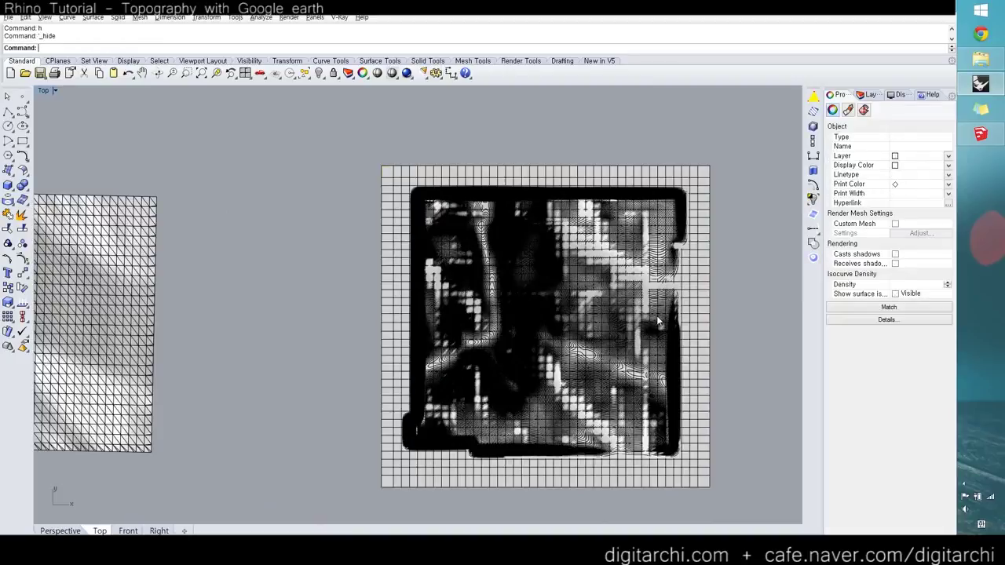
{"action": "left_click", "coordinate": [691, 304]}
{"action": "key", "text": "Escape"}
Step: Examine the contour curves up close and as a whole in the Top and Perspective viewports
{"action": "scroll", "coordinate": [581, 324], "scroll_direction": "up", "scroll_amount": 8}
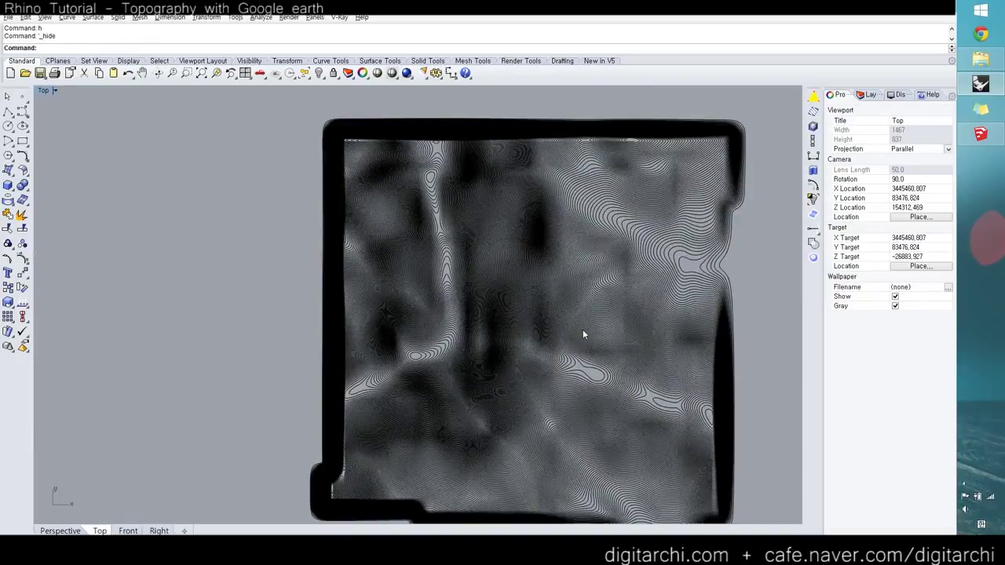
{"action": "scroll", "coordinate": [560, 328], "scroll_direction": "up", "scroll_amount": 6}
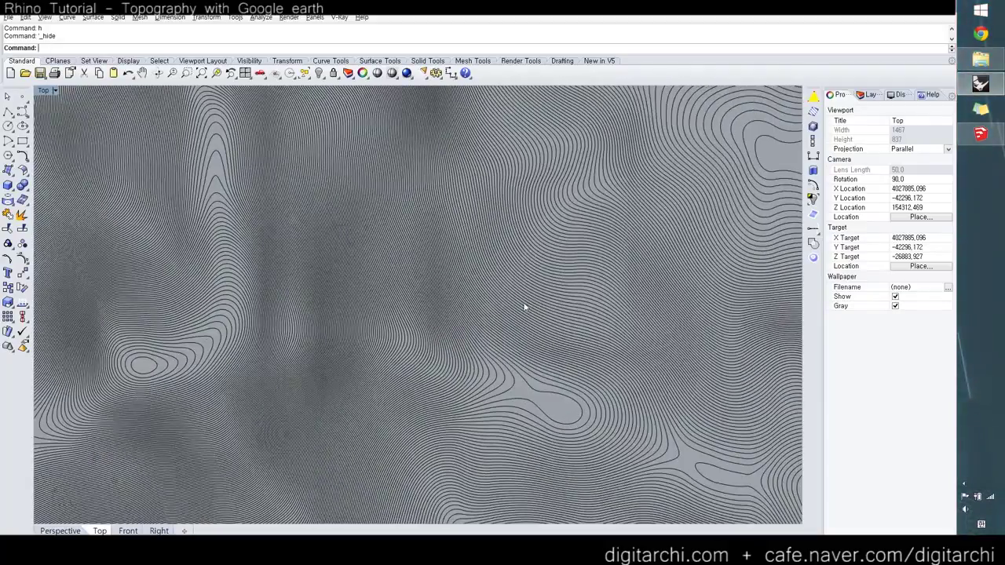
{"action": "right_click_drag", "start_coordinate": [527, 307], "coordinate": [409, 257]}
{"action": "scroll", "coordinate": [392, 226], "scroll_direction": "down", "scroll_amount": 8}
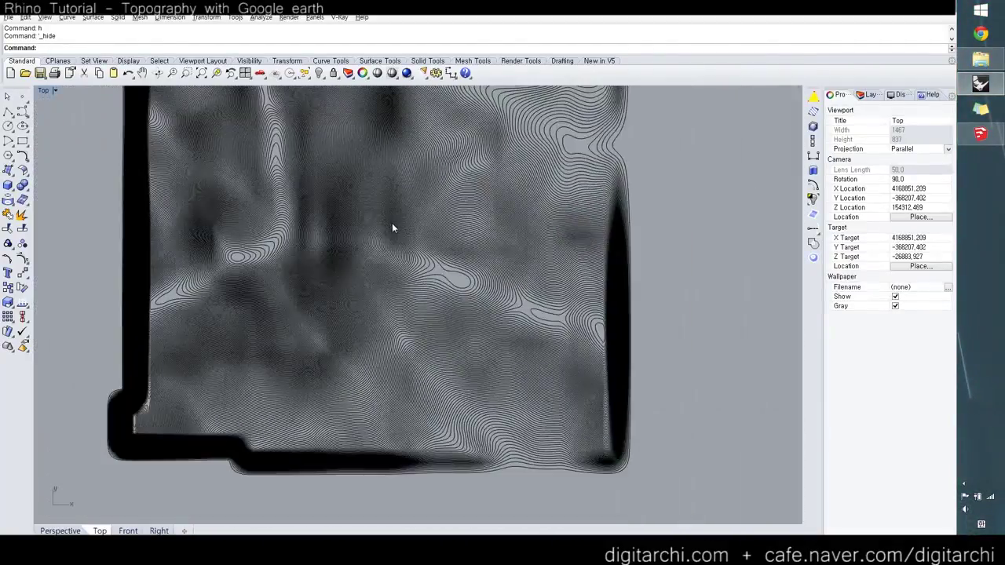
{"action": "scroll", "coordinate": [396, 320], "scroll_direction": "down", "scroll_amount": 4}
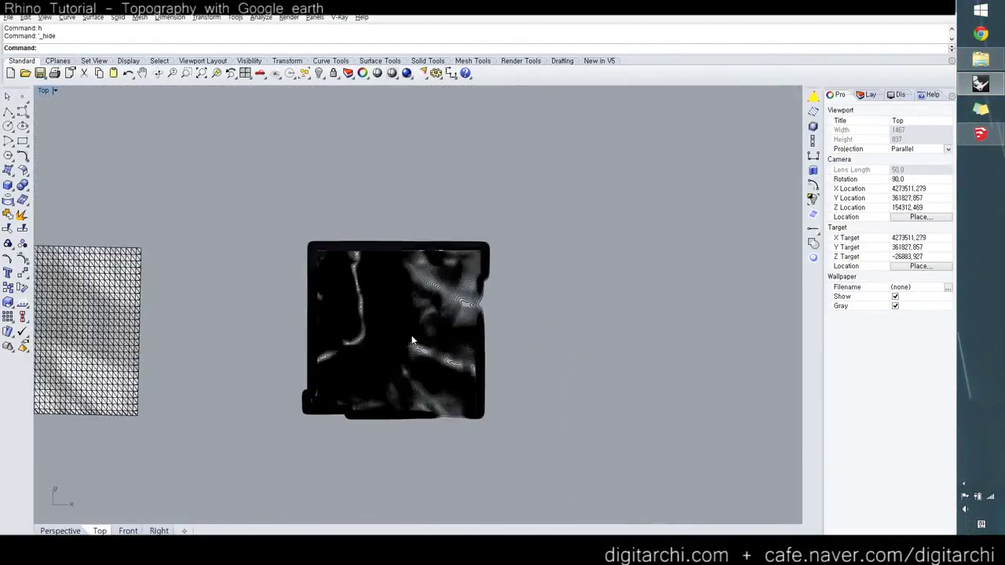
{"action": "scroll", "coordinate": [426, 321], "scroll_direction": "up", "scroll_amount": 8}
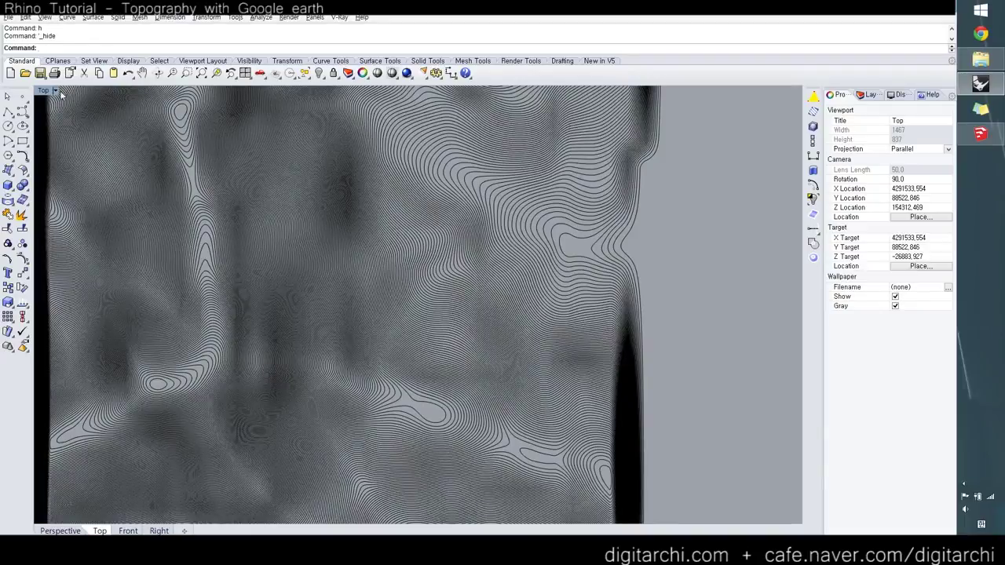
{"action": "double_click", "coordinate": [51, 91]}
{"action": "double_click", "coordinate": [437, 91]}
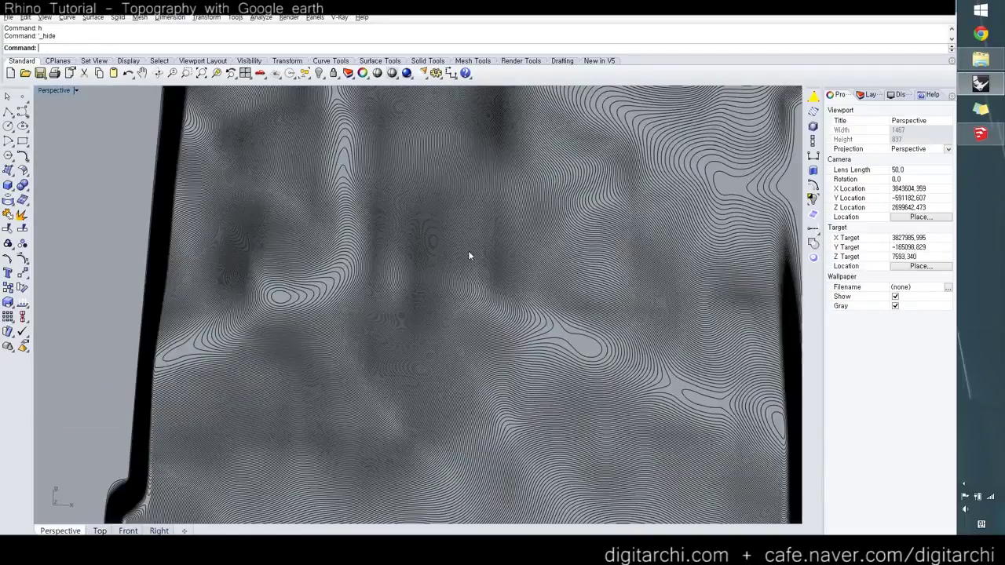
{"action": "right_click_drag", "start_coordinate": [471, 258], "coordinate": [445, 263]}
{"action": "scroll", "coordinate": [380, 321], "scroll_direction": "down", "scroll_amount": 3}
{"action": "scroll", "coordinate": [381, 321], "scroll_direction": "down", "scroll_amount": 4}
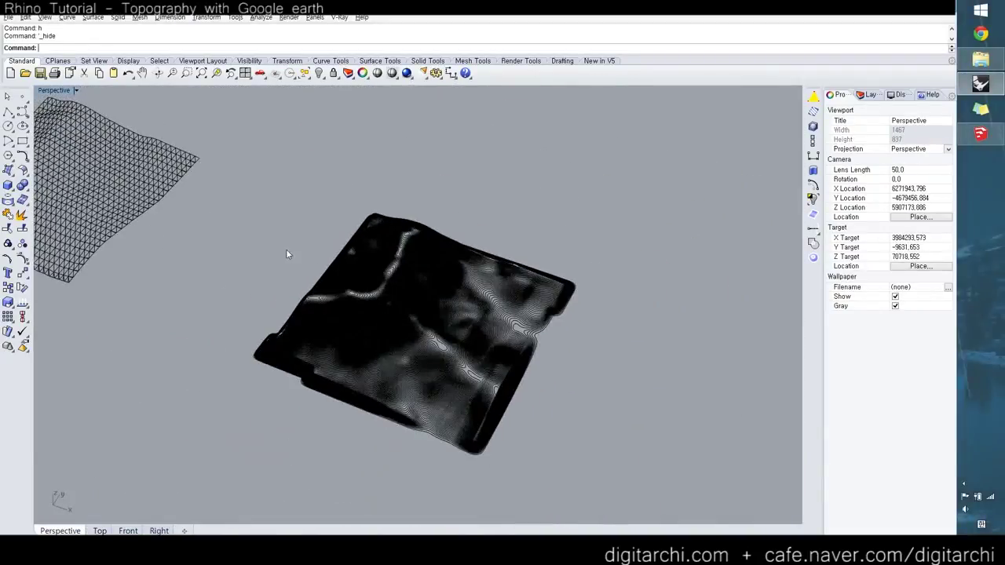
Step: Try window selections over parts of the contour curves and clear each selection
{"action": "left_click_drag", "start_coordinate": [286, 249], "coordinate": [421, 325]}
{"action": "left_click", "coordinate": [421, 161]}
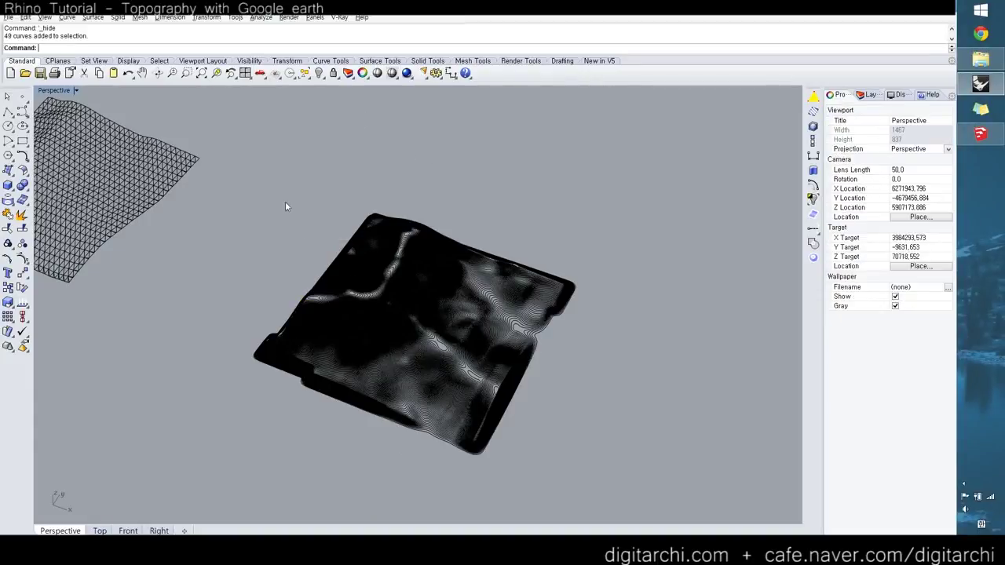
{"action": "left_click_drag", "start_coordinate": [286, 207], "coordinate": [389, 420]}
{"action": "left_click", "coordinate": [406, 186]}
{"action": "left_click_drag", "start_coordinate": [413, 157], "coordinate": [602, 469]}
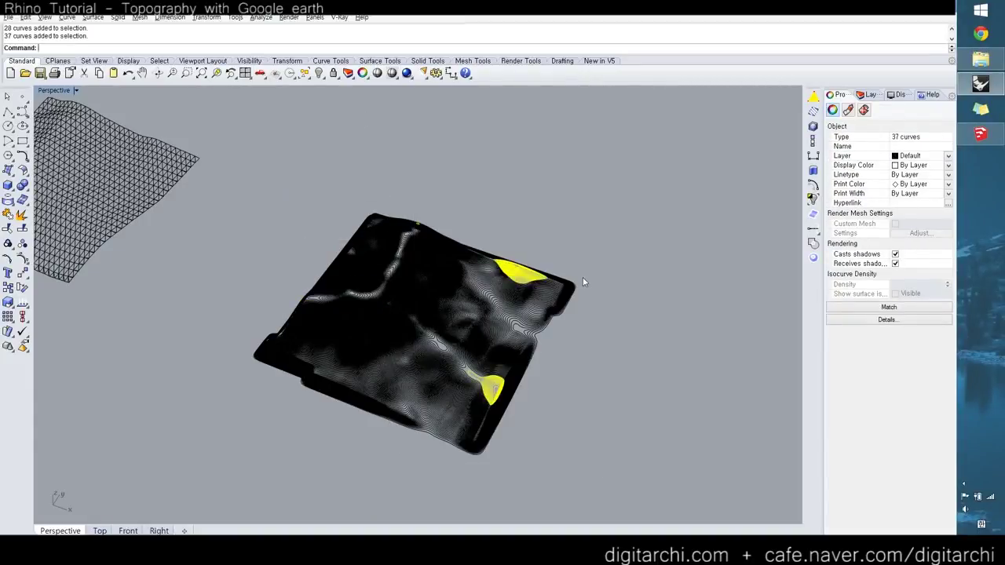
{"action": "left_click", "coordinate": [583, 281]}
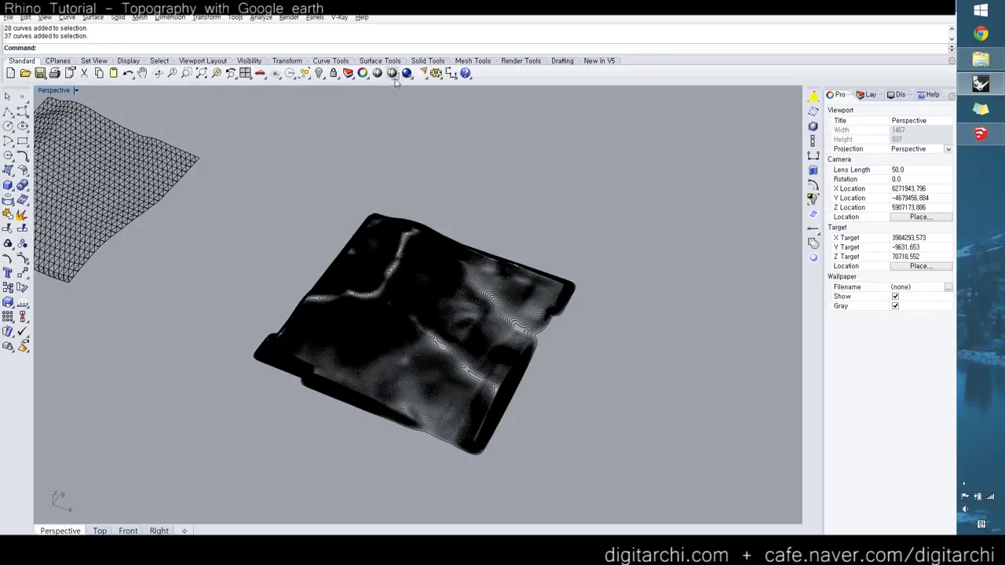
Step: Select the open contour curves by type and zoom to the one near the terrain's far edge
{"action": "left_click", "coordinate": [309, 77]}
{"action": "left_click_drag", "start_coordinate": [315, 77], "coordinate": [288, 112]}
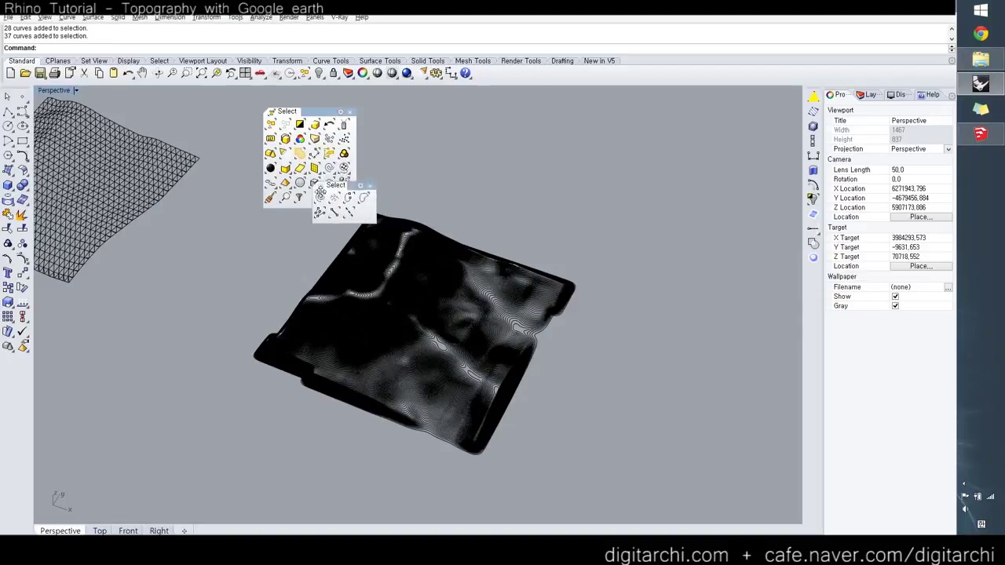
{"action": "left_click", "coordinate": [330, 169]}
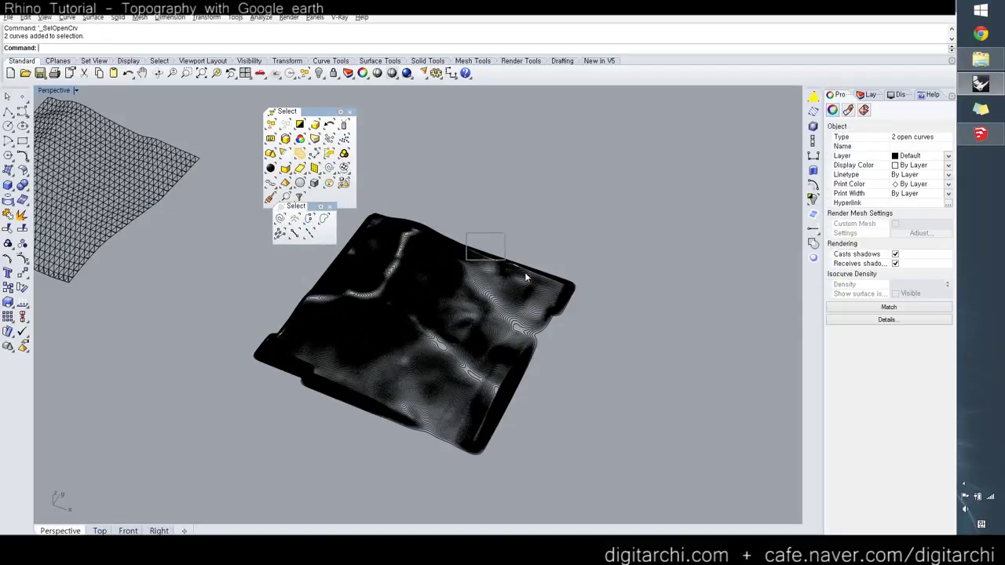
{"action": "left_click_drag", "start_coordinate": [525, 273], "coordinate": [533, 276]}
{"action": "type", "text": "zs"}
{"action": "key", "text": "Return"}
Step: Delete the short open contour curve in the middle of the closed loops near the terrain's far edge
{"action": "left_click", "coordinate": [486, 306]}
{"action": "right_click_drag", "start_coordinate": [486, 305], "coordinate": [476, 339]}
{"action": "left_click", "coordinate": [464, 333]}
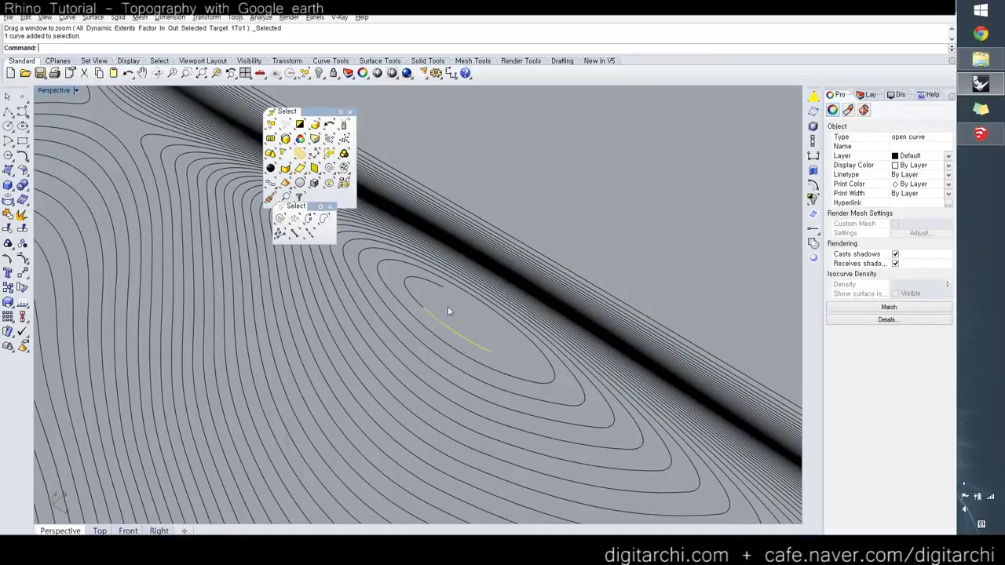
{"action": "left_click", "coordinate": [418, 303]}
{"action": "key", "text": "Delete"}
{"action": "scroll", "coordinate": [453, 307], "scroll_direction": "down", "scroll_amount": 15}
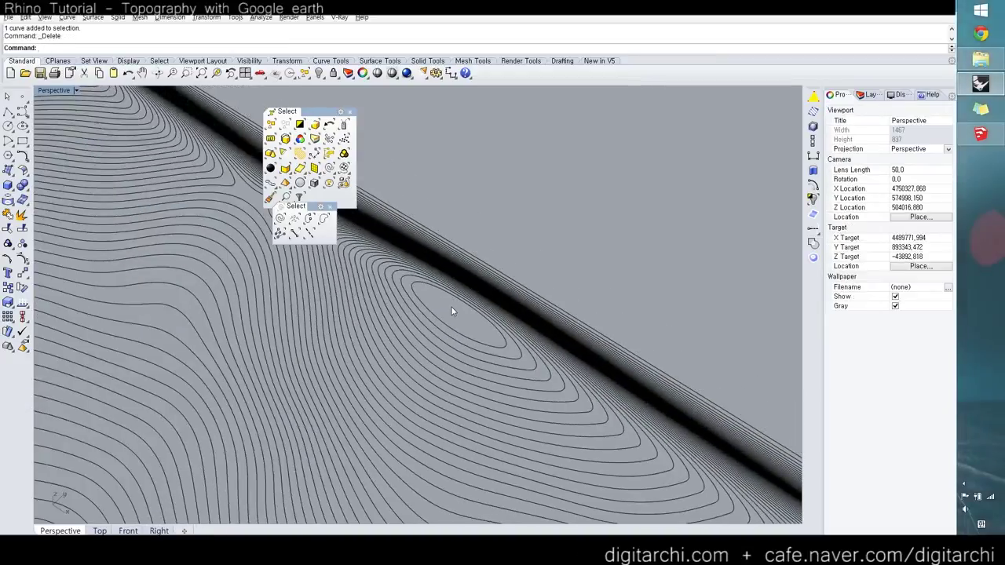
Step: Select all closed contour curves as a check, clear the selection and close the Select toolbars
{"action": "left_click", "coordinate": [454, 308]}
{"action": "left_click", "coordinate": [460, 262]}
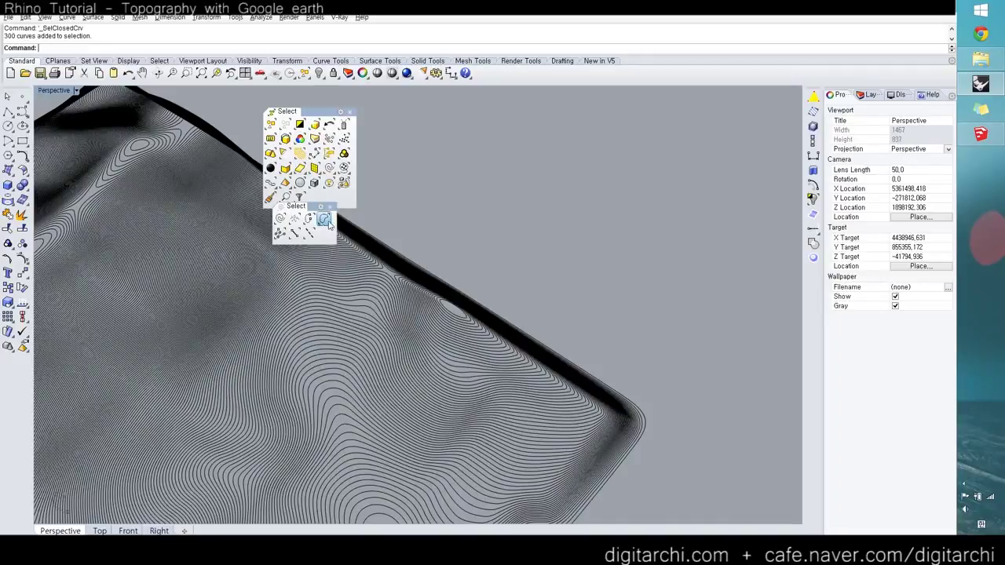
{"action": "scroll", "coordinate": [469, 272], "scroll_direction": "down", "scroll_amount": 10}
{"action": "left_click", "coordinate": [553, 259]}
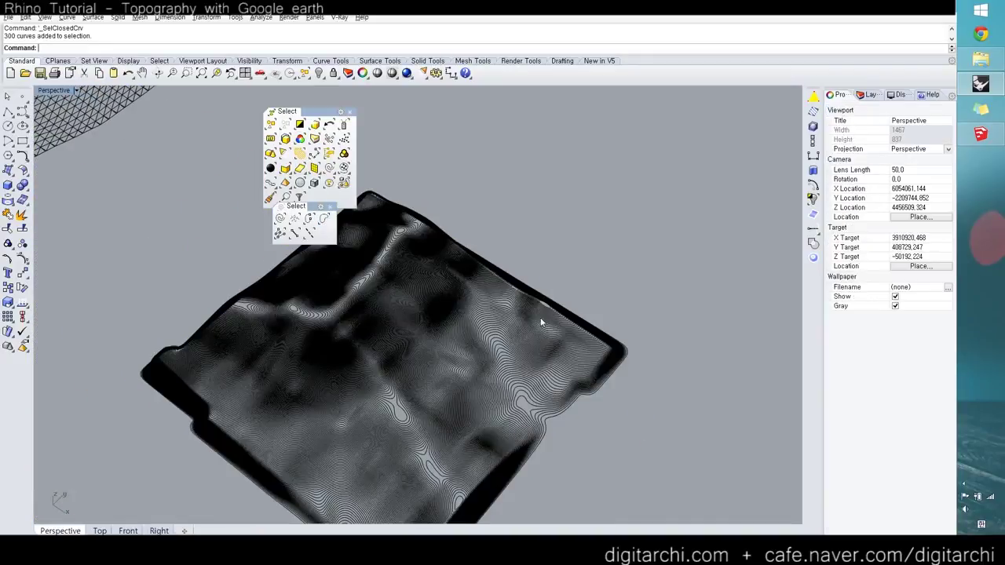
{"action": "left_click", "coordinate": [331, 206]}
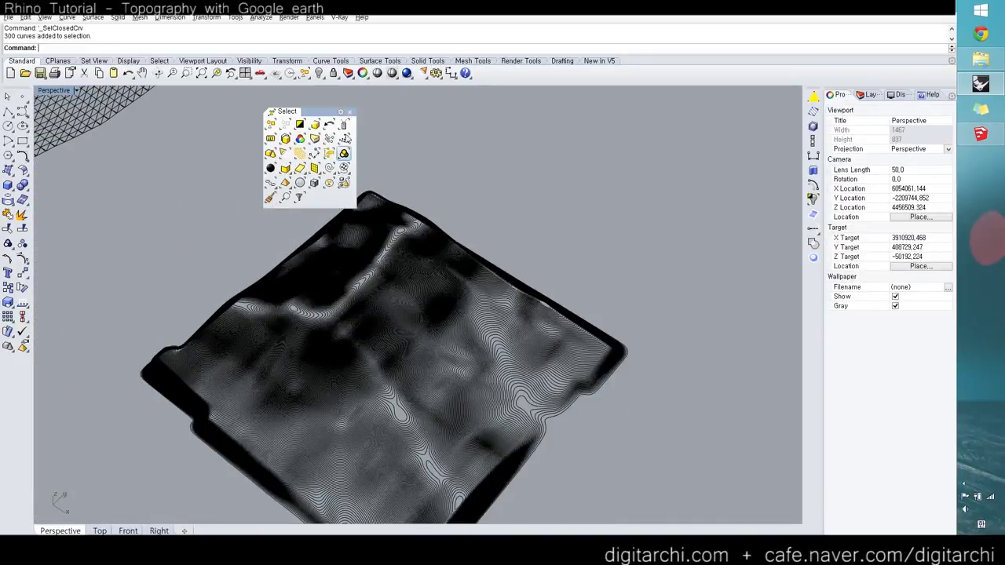
{"action": "left_click", "coordinate": [351, 114]}
Step: Examine the contour curves along the terrain's outer edge from a low angle
{"action": "scroll", "coordinate": [502, 393], "scroll_direction": "up", "scroll_amount": 10}
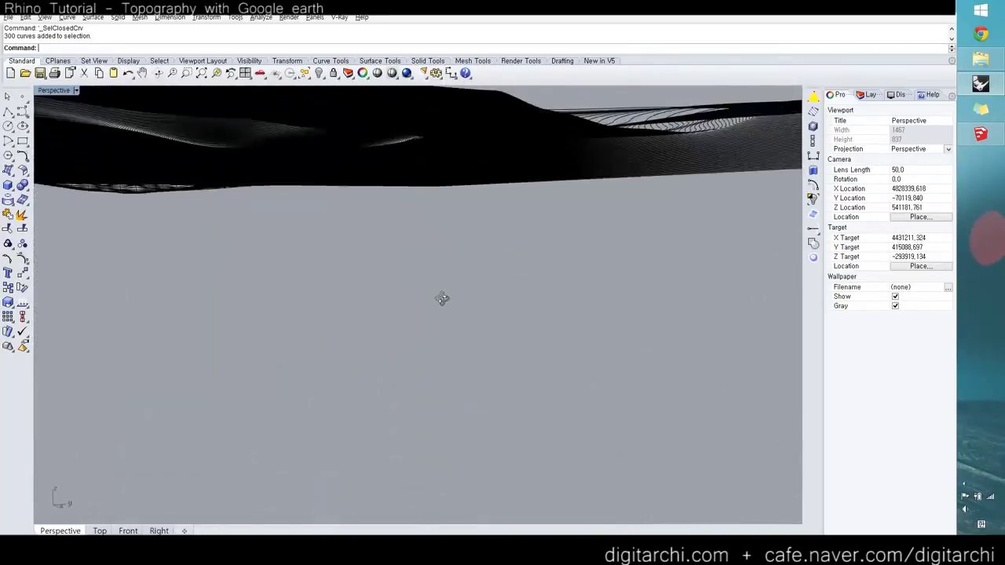
{"action": "scroll", "coordinate": [444, 306], "scroll_direction": "down", "scroll_amount": 5}
{"action": "left_click", "coordinate": [463, 267]}
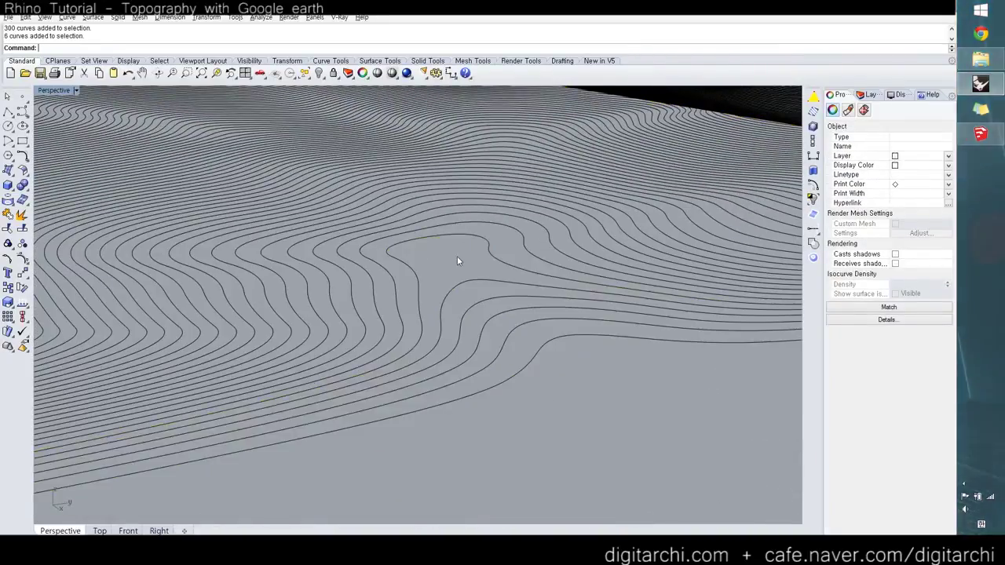
{"action": "key", "text": "Escape"}
{"action": "scroll", "coordinate": [463, 283], "scroll_direction": "down", "scroll_amount": 3}
{"action": "scroll", "coordinate": [441, 324], "scroll_direction": "down", "scroll_amount": 3}
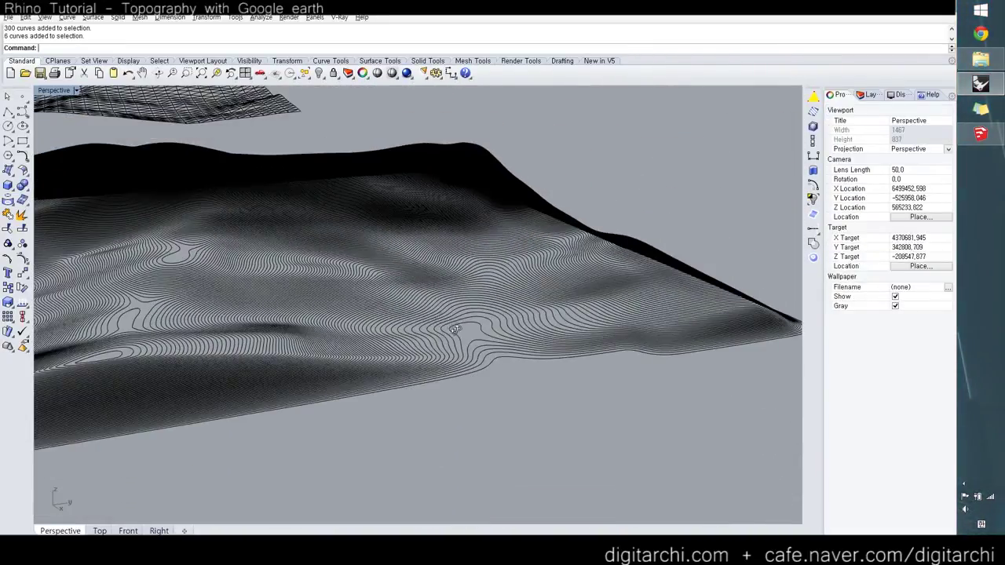
Step: Examine the closed contour curves from above, comparing the terrain's usable inner area with its distorted outer edges
{"action": "right_click_drag", "start_coordinate": [457, 329], "coordinate": [475, 336]}
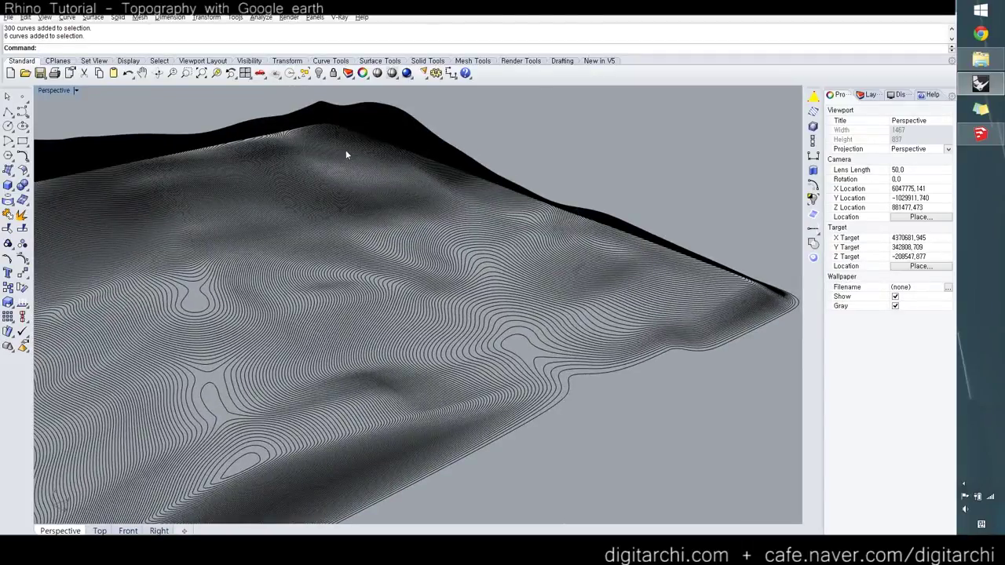
{"action": "right_click_drag", "start_coordinate": [454, 212], "coordinate": [388, 354]}
{"action": "scroll", "coordinate": [411, 352], "scroll_direction": "up", "scroll_amount": 3}
{"action": "scroll", "coordinate": [516, 366], "scroll_direction": "down", "scroll_amount": 2}
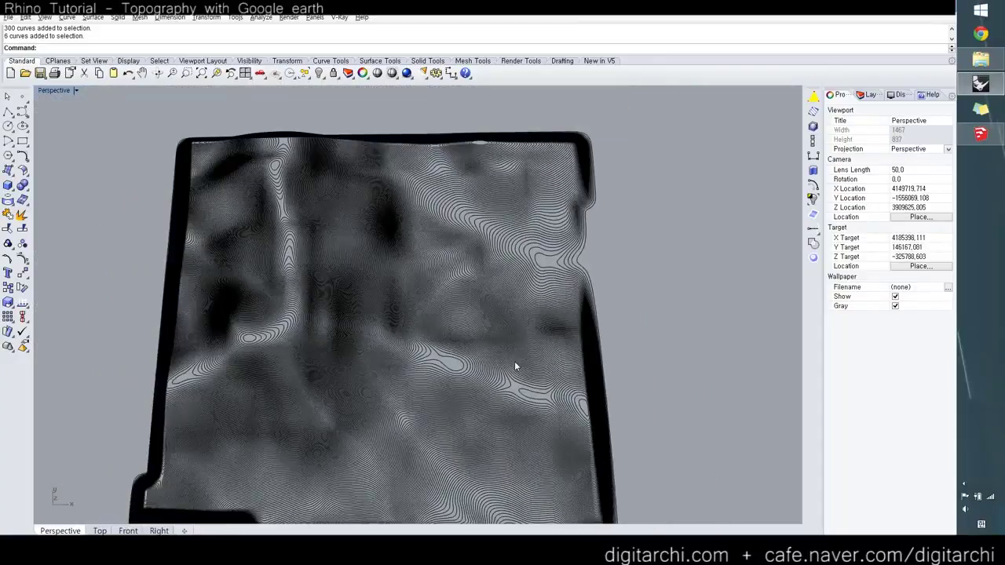
{"action": "scroll", "coordinate": [541, 433], "scroll_direction": "up", "scroll_amount": 3}
{"action": "scroll", "coordinate": [554, 433], "scroll_direction": "down", "scroll_amount": 2}
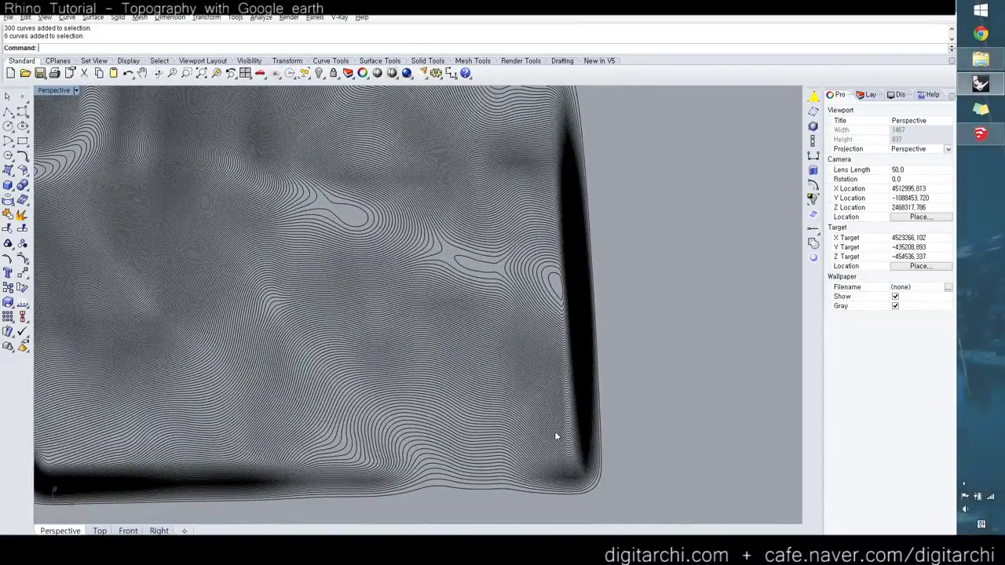
{"action": "scroll", "coordinate": [557, 434], "scroll_direction": "down", "scroll_amount": 3}
{"action": "scroll", "coordinate": [526, 376], "scroll_direction": "up", "scroll_amount": 2}
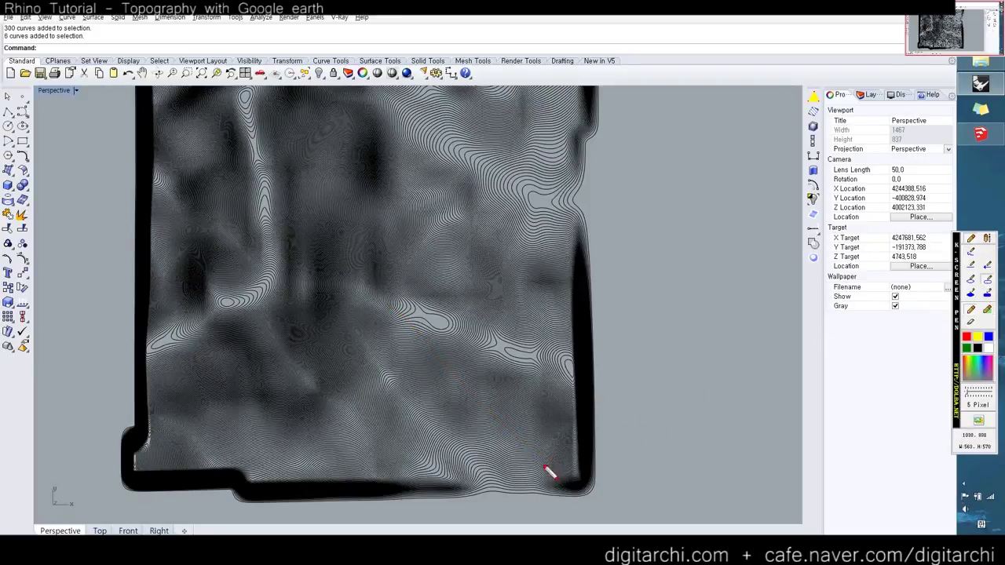
{"action": "left_click_drag", "start_coordinate": [174, 95], "coordinate": [161, 92]}
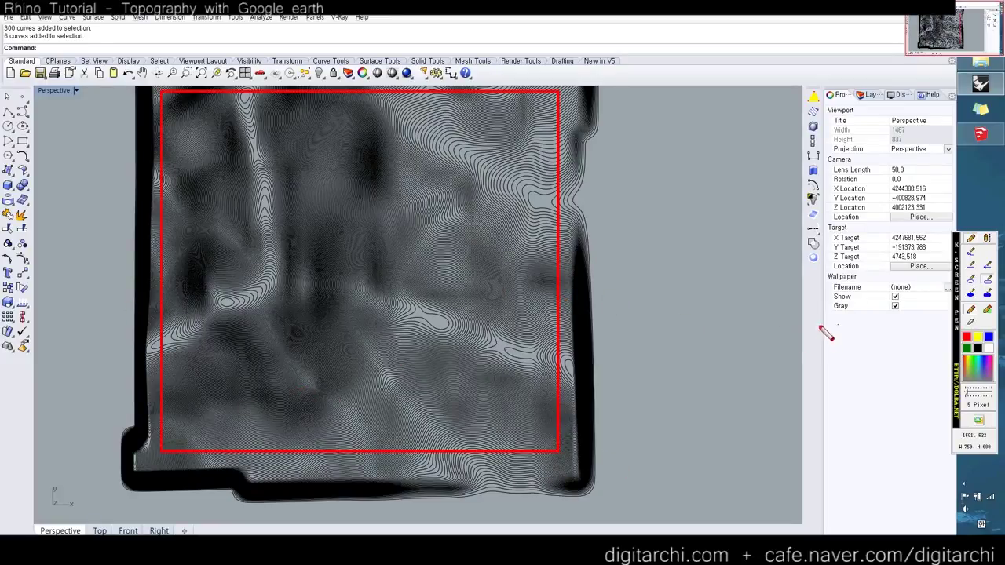
{"action": "key", "text": "Escape"}
{"action": "scroll", "coordinate": [470, 262], "scroll_direction": "down", "scroll_amount": 4}
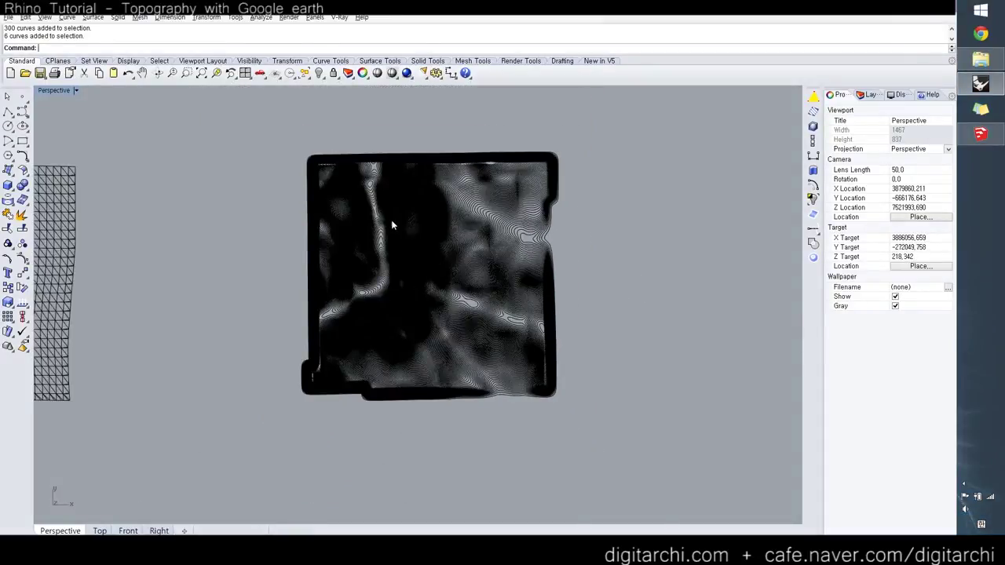
{"action": "scroll", "coordinate": [391, 220], "scroll_direction": "up", "scroll_amount": 4}
{"action": "scroll", "coordinate": [393, 222], "scroll_direction": "up", "scroll_amount": 3}
{"action": "scroll", "coordinate": [392, 222], "scroll_direction": "down", "scroll_amount": 4}
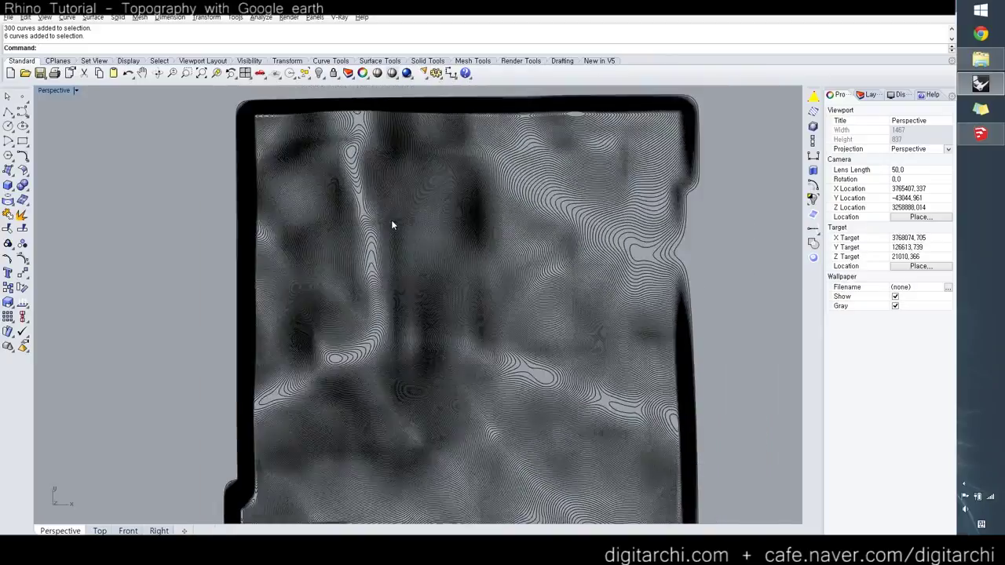
Step: Examine the original terrain mesh beside the contour curves, especially its corner and outer edge
{"action": "right_click_drag", "start_coordinate": [516, 240], "coordinate": [607, 251], "text": "shift"}
{"action": "double_click", "coordinate": [55, 91]}
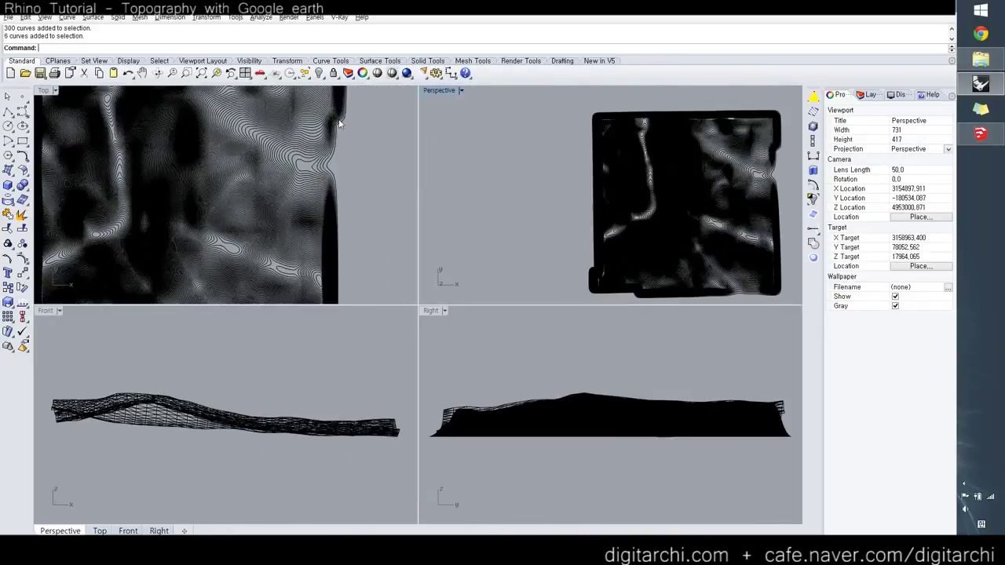
{"action": "double_click", "coordinate": [435, 91]}
{"action": "right_click_drag", "start_coordinate": [407, 238], "coordinate": [348, 243]}
{"action": "left_click_drag", "start_coordinate": [348, 242], "coordinate": [259, 162]}
{"action": "key", "text": "Escape"}
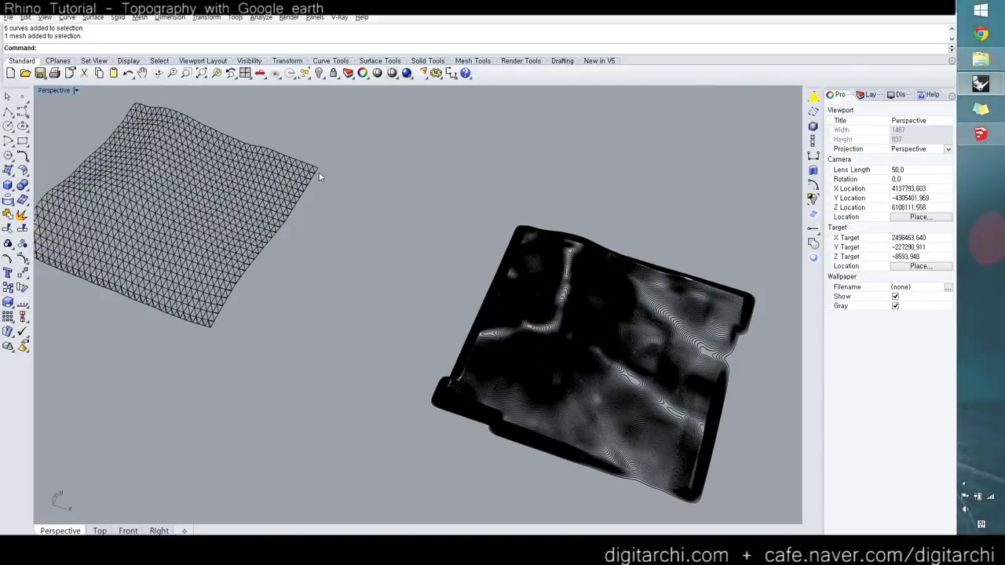
{"action": "key", "text": "ctrl+F1"}
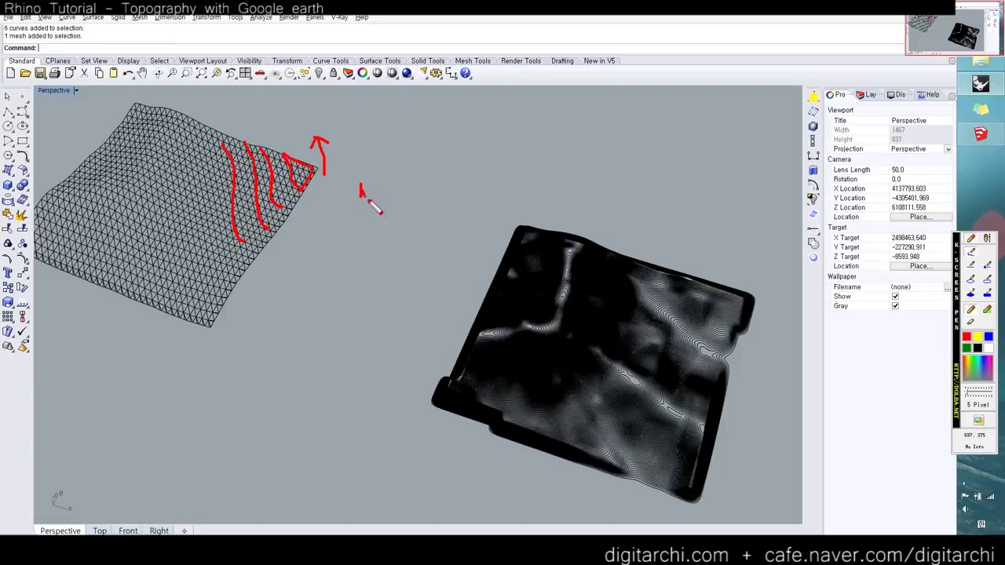
Step: Delete all contour curves and the original terrain mesh
{"action": "mouse_move", "coordinate": [329, 246]}
{"action": "right_mouse_down"}
{"action": "mouse_move", "coordinate": [464, 419]}
{"action": "mouse_move", "coordinate": [465, 363]}
{"action": "mouse_move", "coordinate": [436, 364]}
{"action": "mouse_move", "coordinate": [419, 336]}
{"action": "right_mouse_up"}
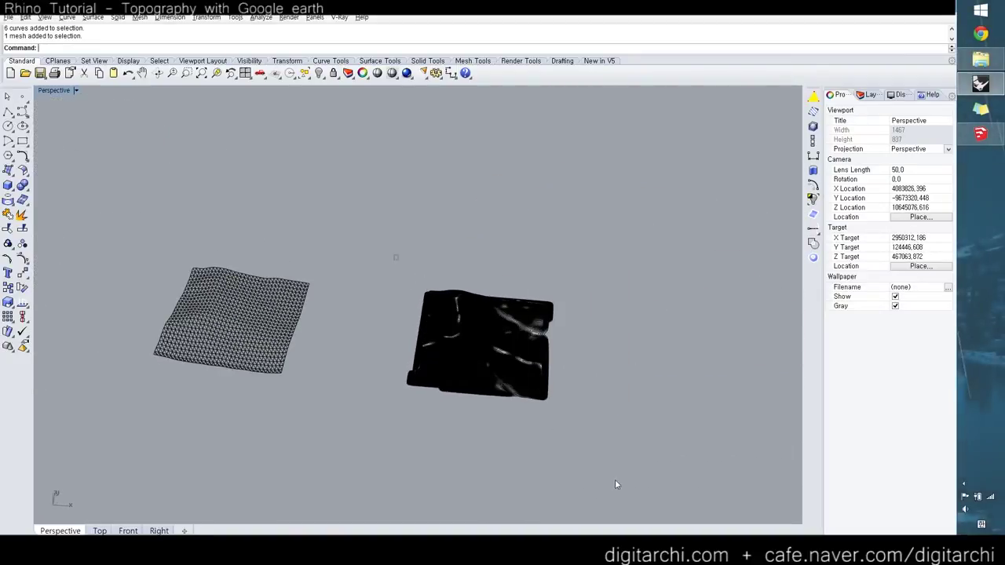
{"action": "left_click", "coordinate": [548, 396]}
{"action": "key", "text": "Delete"}
{"action": "left_click", "coordinate": [338, 283]}
{"action": "key", "text": "Delete"}
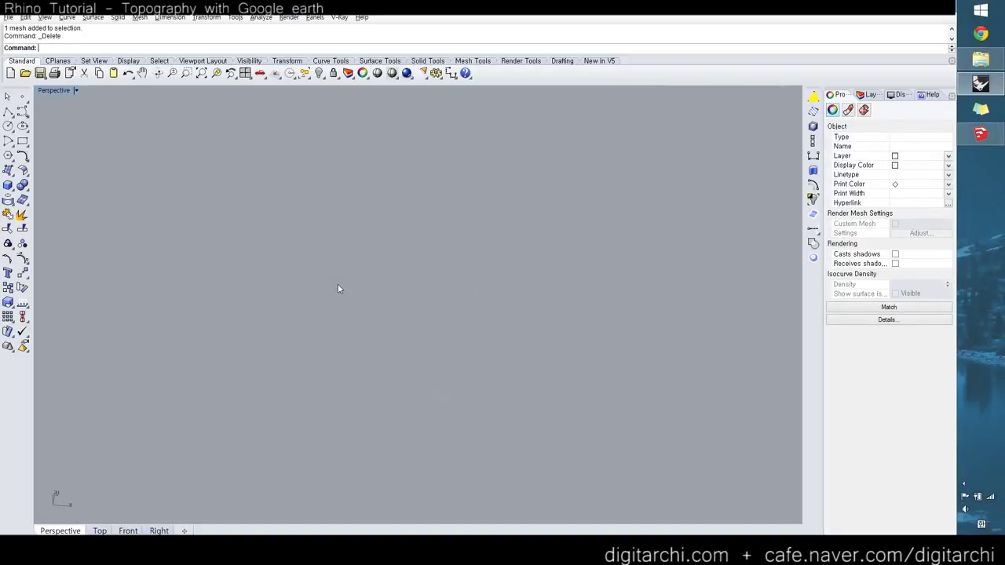
Step: Switch to SketchUp, unlock the Google terrain and delete it
{"action": "left_click", "coordinate": [981, 133]}
{"action": "left_click", "coordinate": [624, 256]}
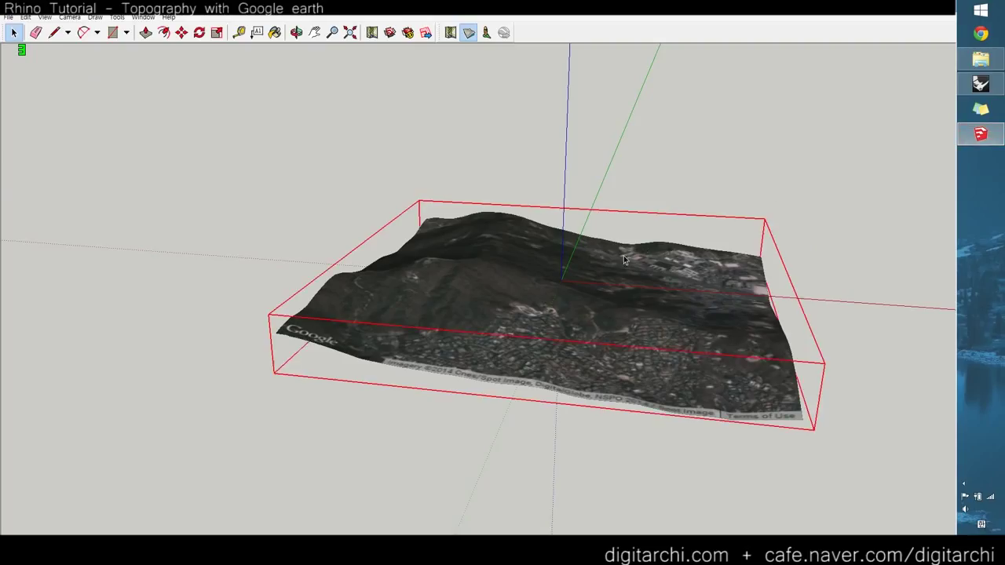
{"action": "right_click", "coordinate": [577, 275]}
{"action": "left_click", "coordinate": [637, 331]}
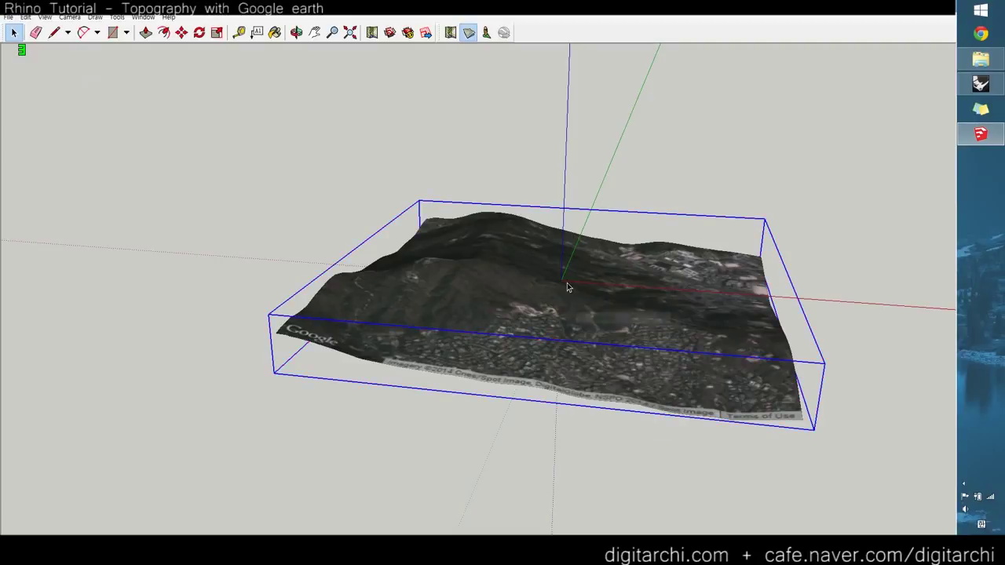
{"action": "key", "text": "Delete"}
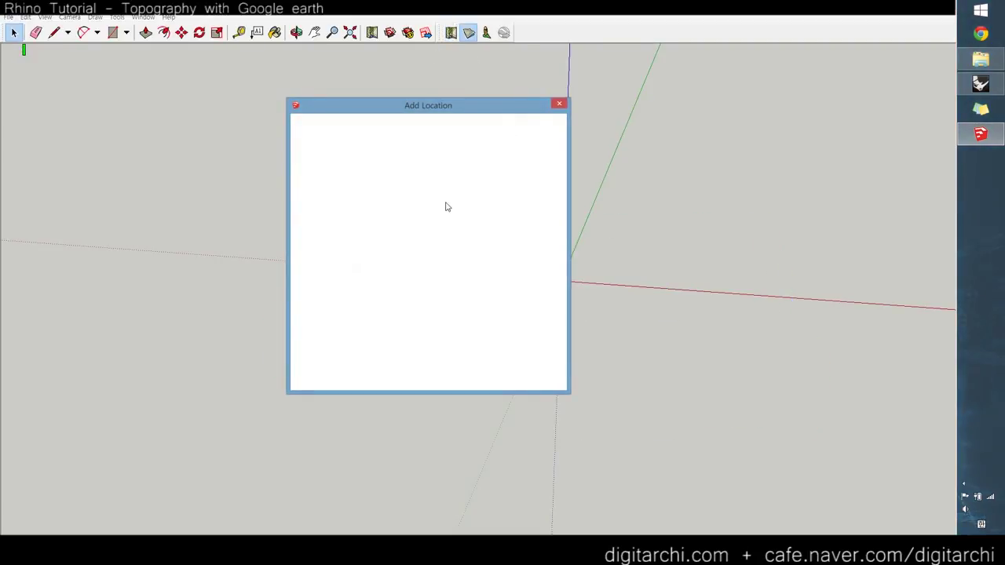
Step: Grab a new Google terrain region of the mountainous area north of Seongbuk-dong as the location
{"action": "scroll", "coordinate": [425, 260], "scroll_direction": "down", "scroll_amount": 1}
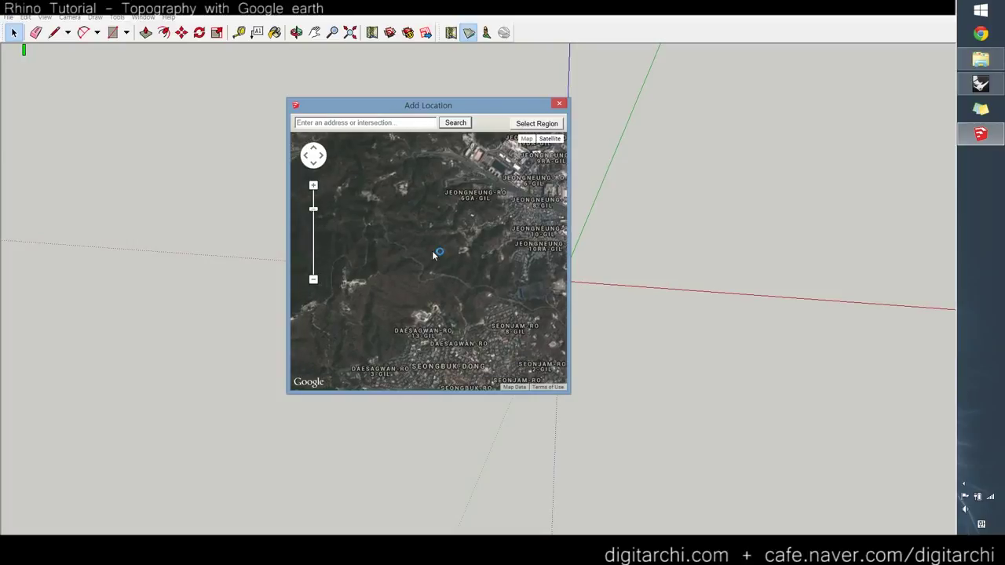
{"action": "left_click", "coordinate": [546, 128]}
{"action": "left_click", "coordinate": [548, 124]}
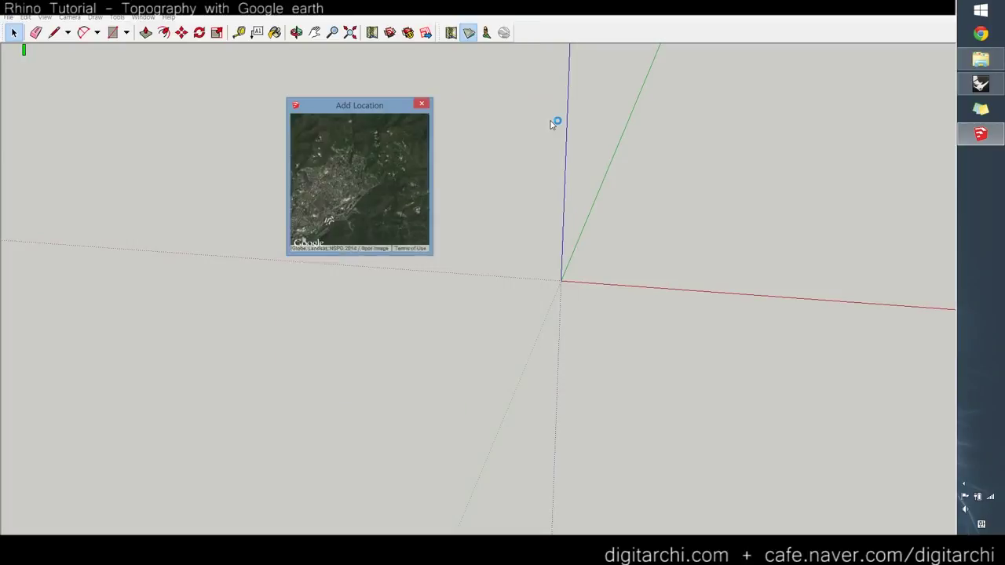
Step: Add a second Google terrain region on the west side, overlapping the first one
{"action": "left_click", "coordinate": [451, 32]}
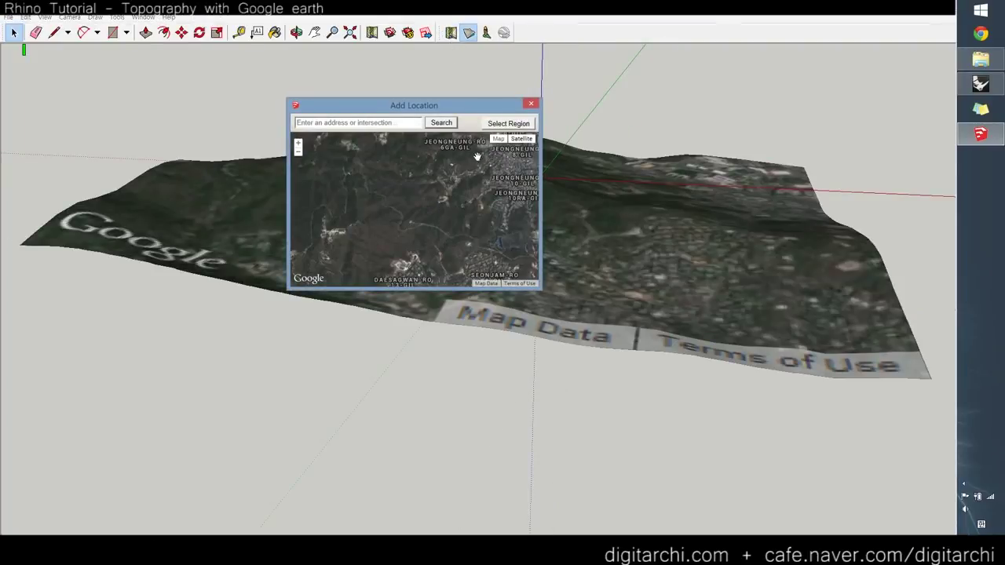
{"action": "scroll", "coordinate": [432, 211], "scroll_direction": "down", "scroll_amount": 2}
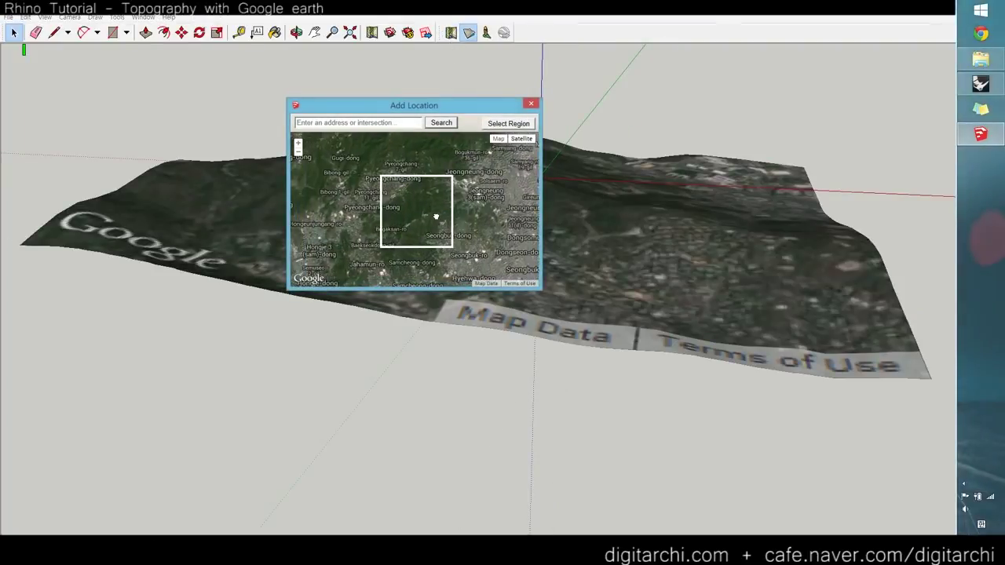
{"action": "left_click", "coordinate": [511, 123]}
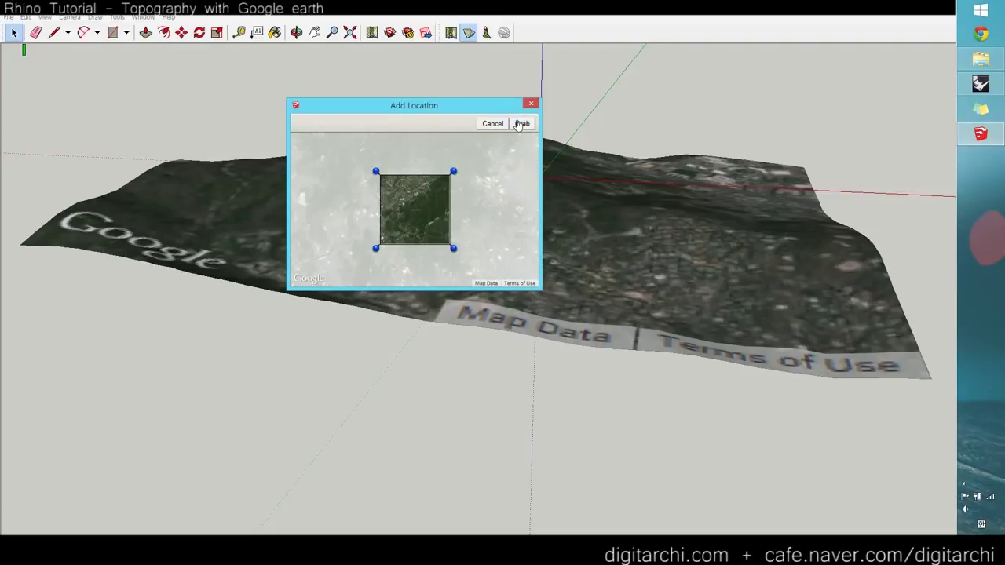
{"action": "left_click", "coordinate": [519, 125]}
{"action": "left_click", "coordinate": [476, 229]}
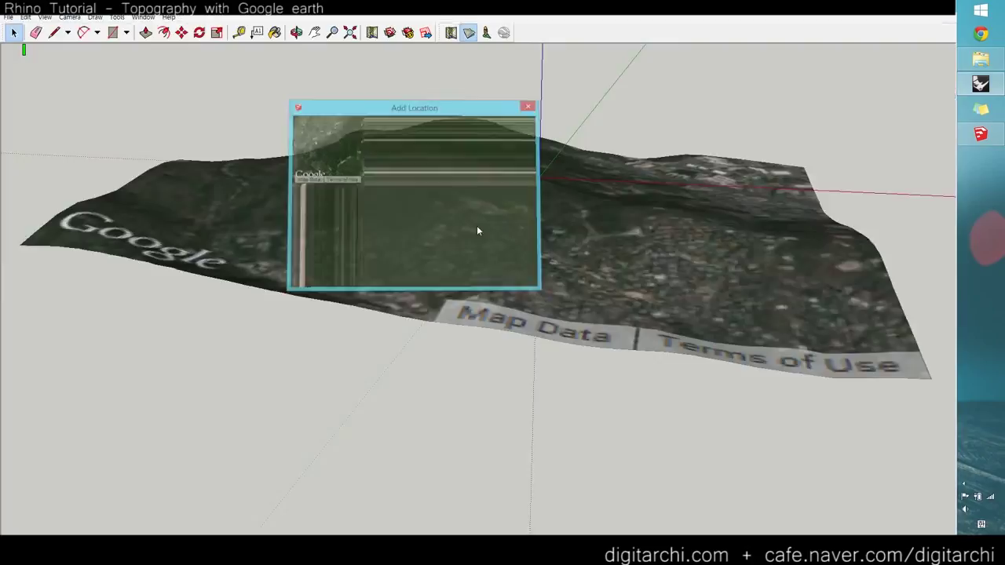
Step: Examine the seam where the two Google terrain regions overlap, selecting the added region and clearing the selection
{"action": "middle_click_drag", "start_coordinate": [483, 241], "coordinate": [550, 171]}
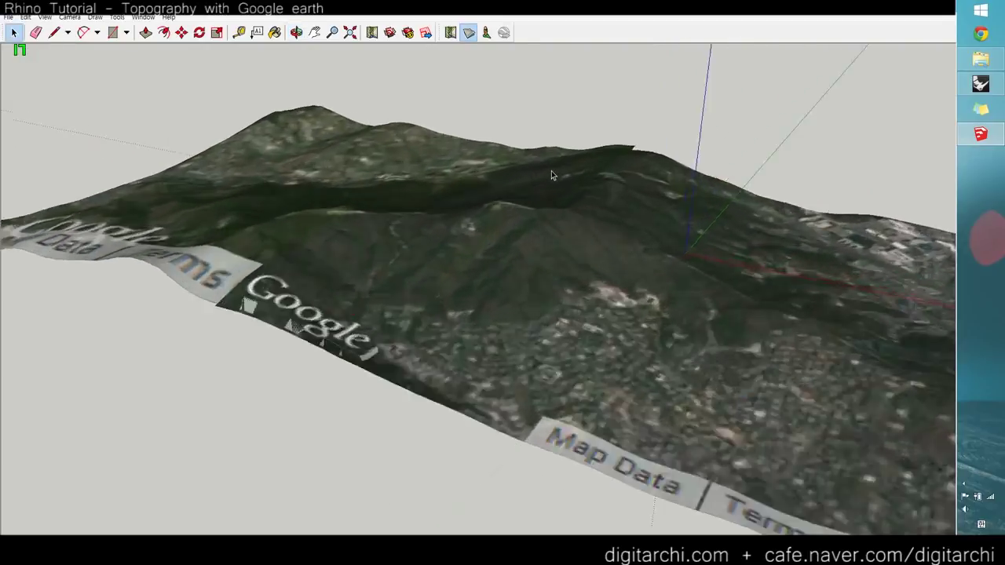
{"action": "scroll", "coordinate": [550, 170], "scroll_direction": "up", "scroll_amount": 3}
{"action": "scroll", "coordinate": [458, 243], "scroll_direction": "down", "scroll_amount": 1}
{"action": "left_click", "coordinate": [547, 206]}
{"action": "scroll", "coordinate": [487, 218], "scroll_direction": "down", "scroll_amount": 3}
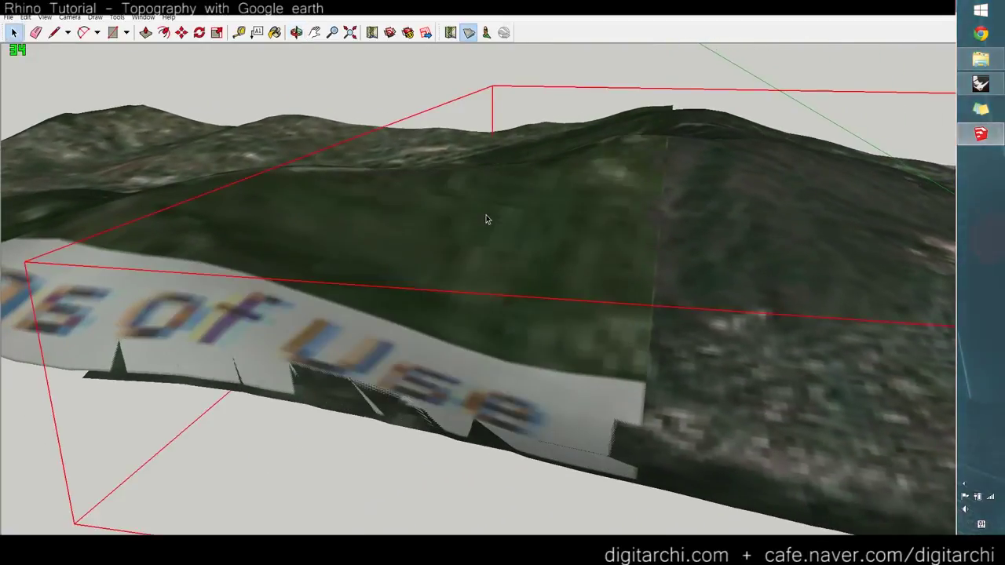
{"action": "scroll", "coordinate": [314, 202], "scroll_direction": "down", "scroll_amount": 2}
{"action": "middle_click_drag", "start_coordinate": [243, 184], "coordinate": [640, 215]}
{"action": "scroll", "coordinate": [641, 215], "scroll_direction": "down", "scroll_amount": 3}
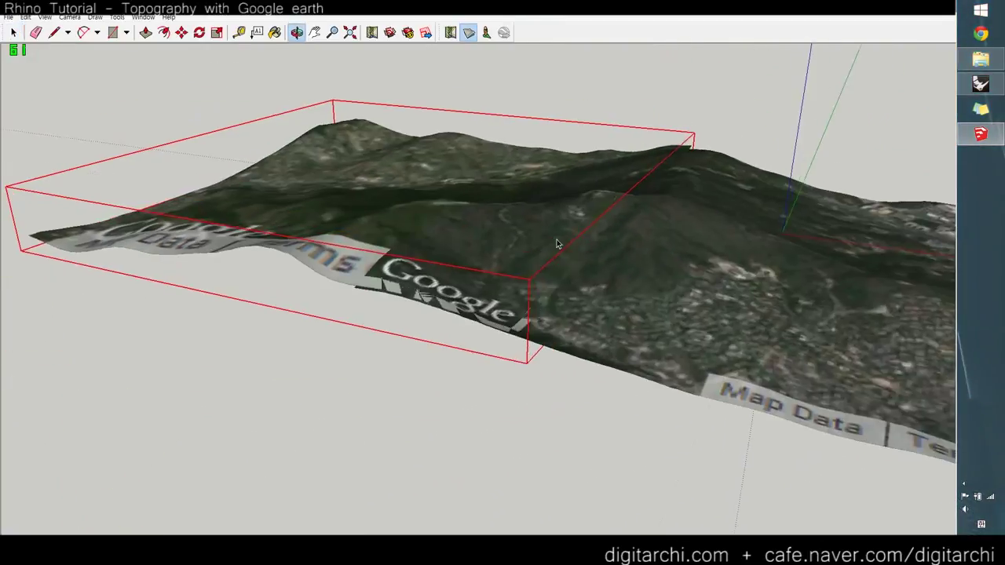
{"action": "mouse_move", "coordinate": [691, 106]}
{"action": "left_mouse_down"}
{"action": "mouse_move", "coordinate": [527, 224]}
{"action": "mouse_move", "coordinate": [687, 102]}
{"action": "left_mouse_up"}
{"action": "left_click", "coordinate": [676, 101]}
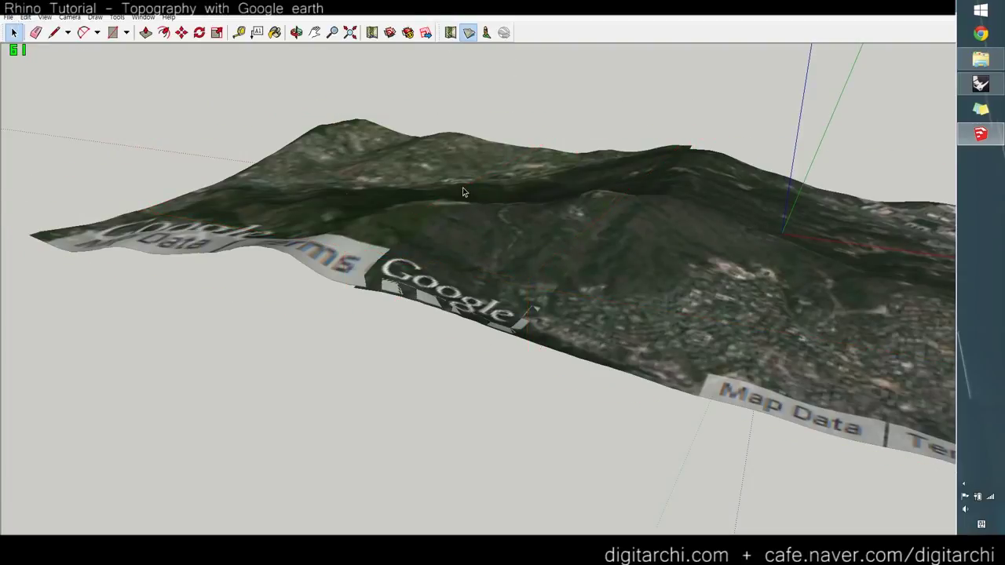
Step: Export the combined terrain model to the desktop as a 3DS file named geo2
{"action": "key", "text": "ctrl+a"}
{"action": "left_click", "coordinate": [92, 75]}
{"action": "left_click", "coordinate": [7, 16]}
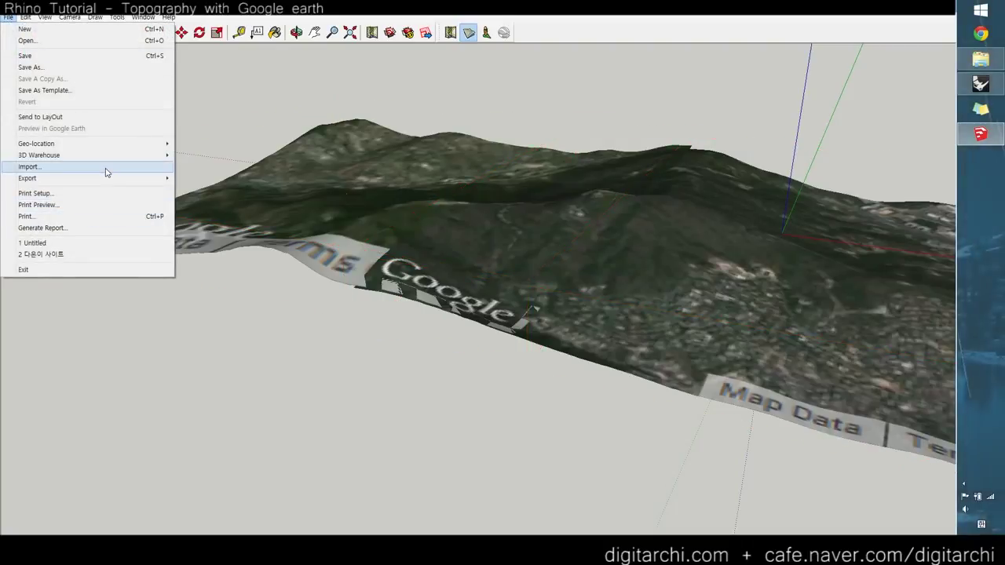
{"action": "mouse_move", "coordinate": [110, 186]}
{"action": "left_click", "coordinate": [209, 182]}
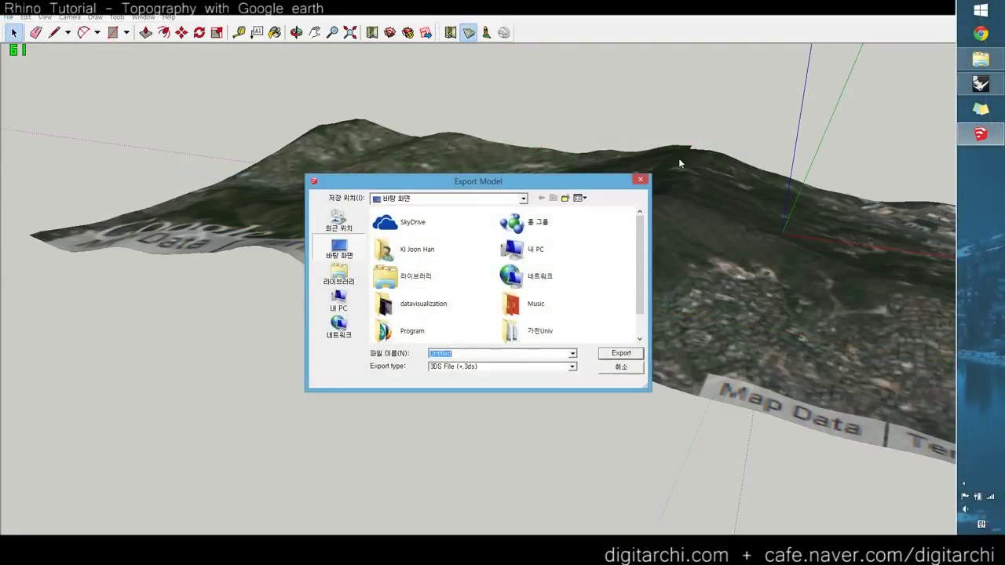
{"action": "type", "text": "geo2"}
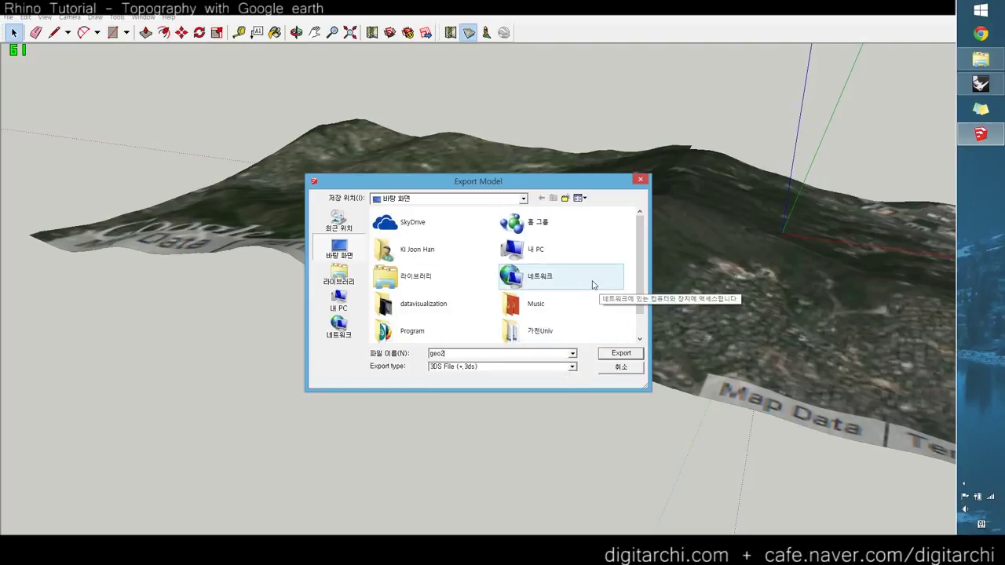
{"action": "key", "text": "Return"}
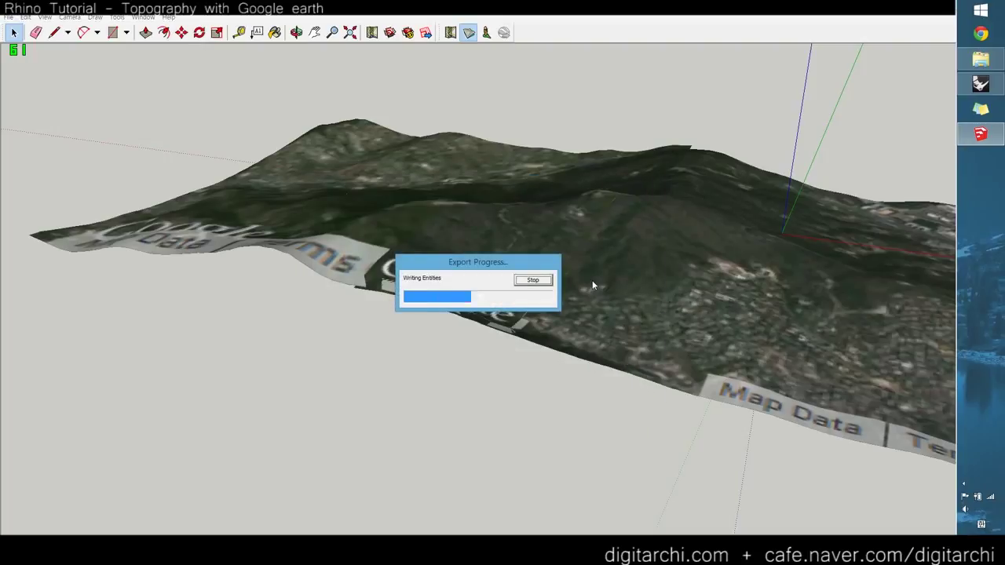
{"action": "key", "text": "Return"}
Step: Switch to Rhino, open the geo2 3DS file without saving changes to Geo, and maximize the Perspective view
{"action": "key", "text": "alt+Tab"}
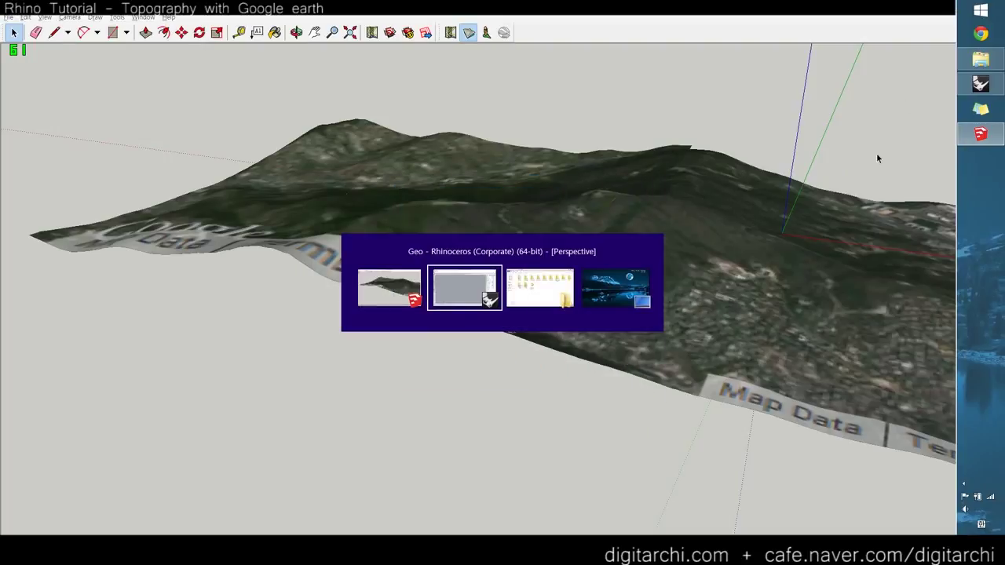
{"action": "key", "text": "ctrl+o"}
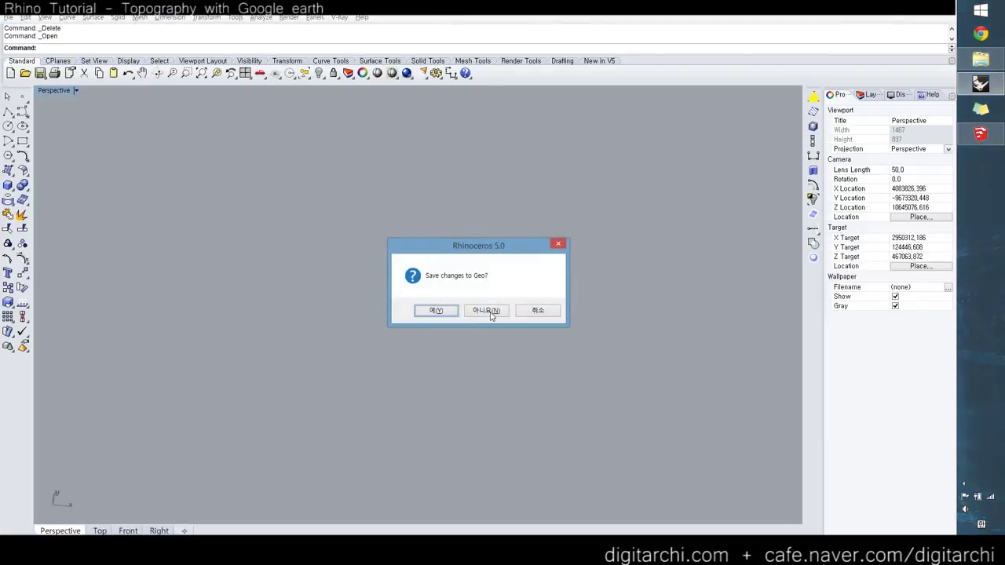
{"action": "left_click", "coordinate": [486, 309]}
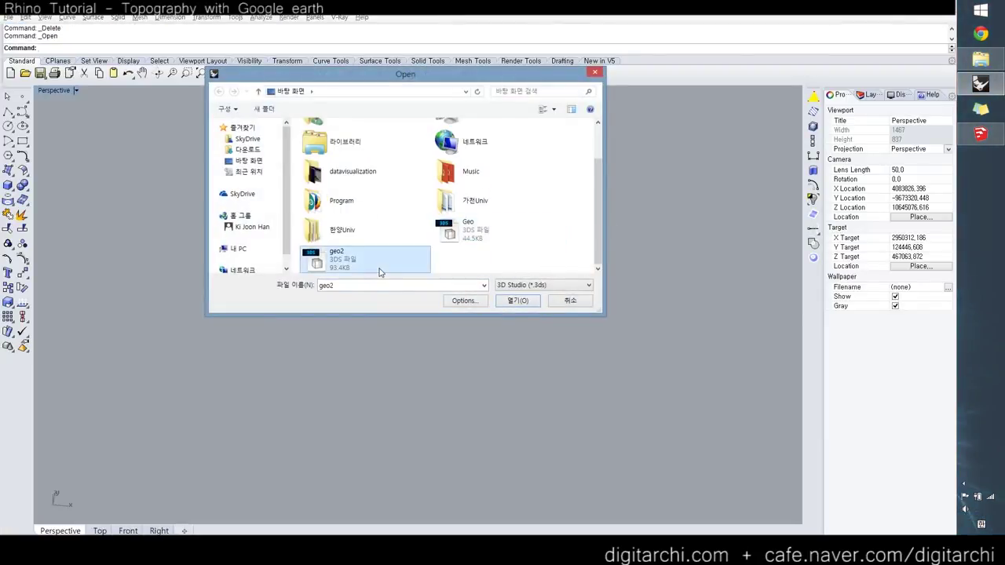
{"action": "double_click", "coordinate": [384, 269]}
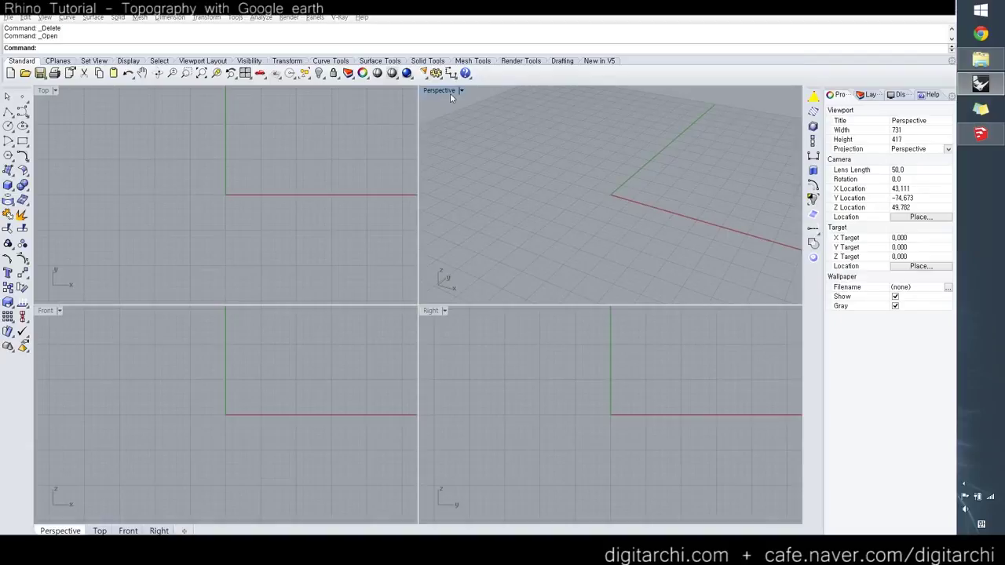
{"action": "key", "text": "Return"}
{"action": "double_click", "coordinate": [440, 91]}
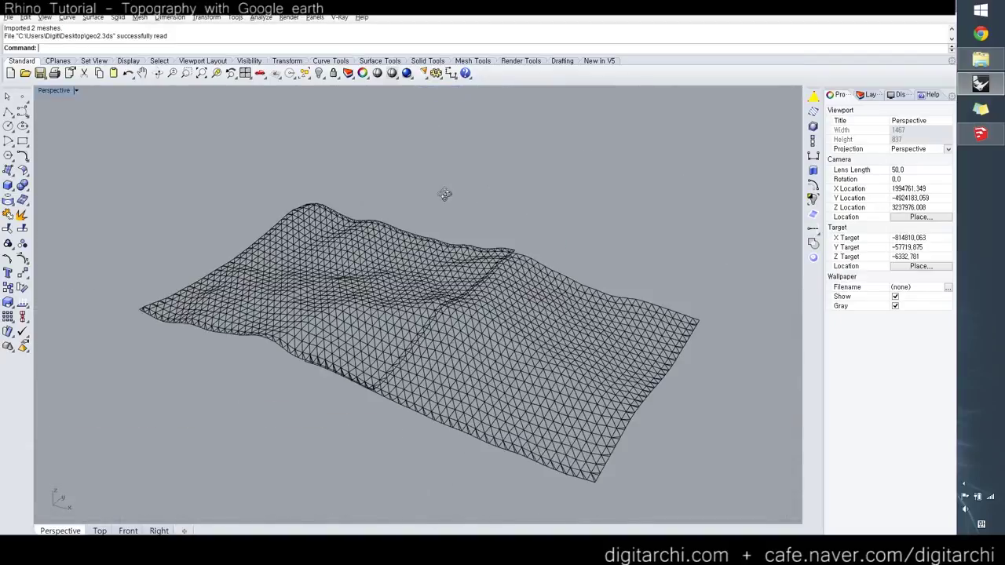
Step: Examine the overlap between the two terrain meshes up close and set the Perspective view to Shaded display
{"action": "scroll", "coordinate": [444, 193], "scroll_direction": "up", "scroll_amount": 5}
{"action": "right_click_drag", "start_coordinate": [482, 287], "coordinate": [475, 220]}
{"action": "scroll", "coordinate": [424, 290], "scroll_direction": "up", "scroll_amount": 5}
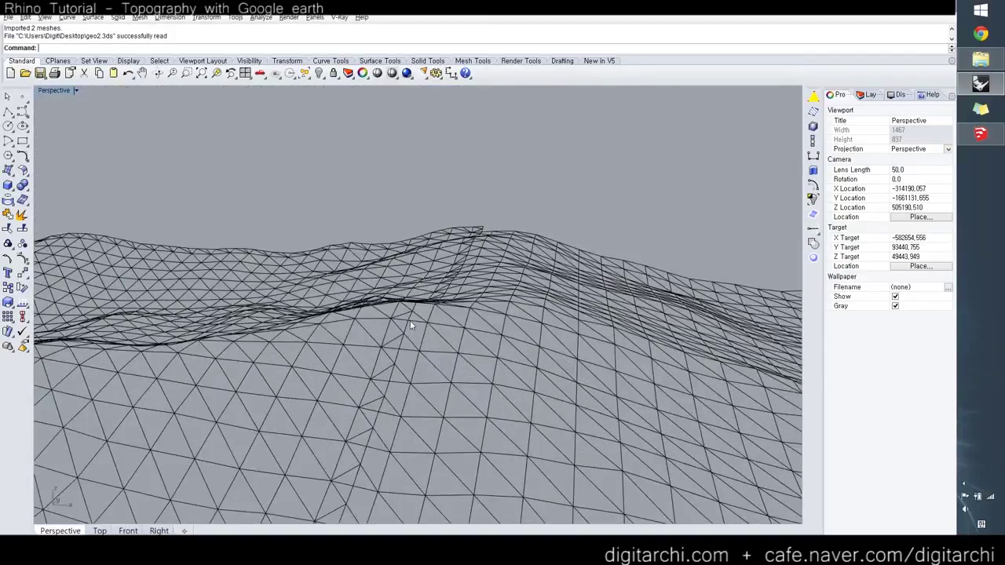
{"action": "scroll", "coordinate": [441, 303], "scroll_direction": "down", "scroll_amount": 5}
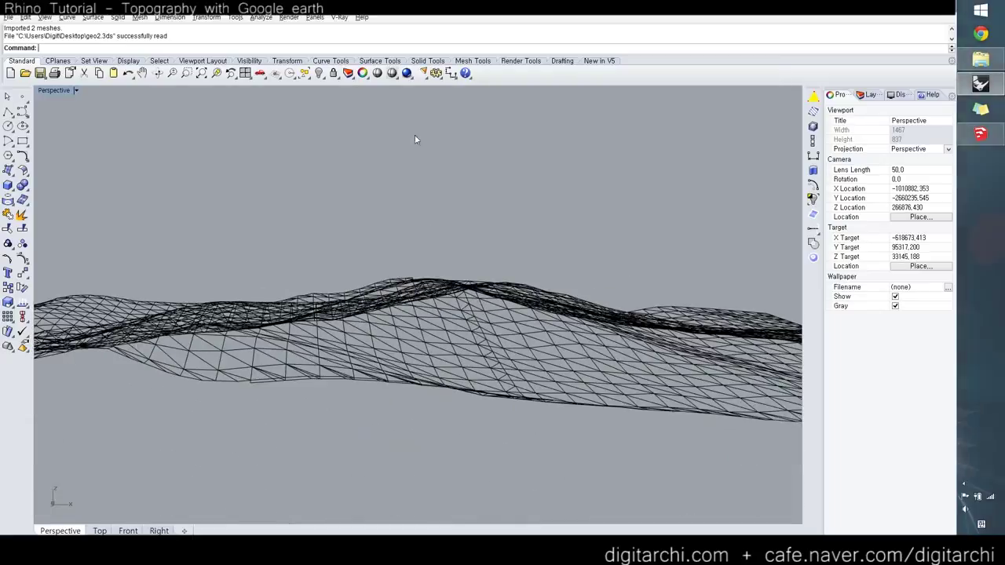
{"action": "type", "text": "Sg"}
{"action": "left_click", "coordinate": [392, 73]}
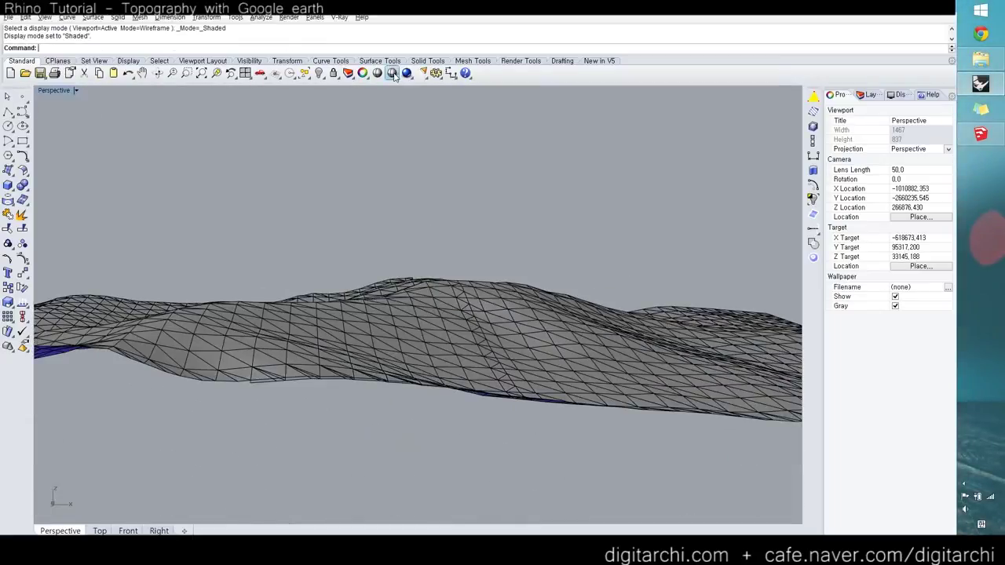
Step: Set the Perspective view to Rendered display and examine the terrain textures around the seam
{"action": "left_click", "coordinate": [395, 76]}
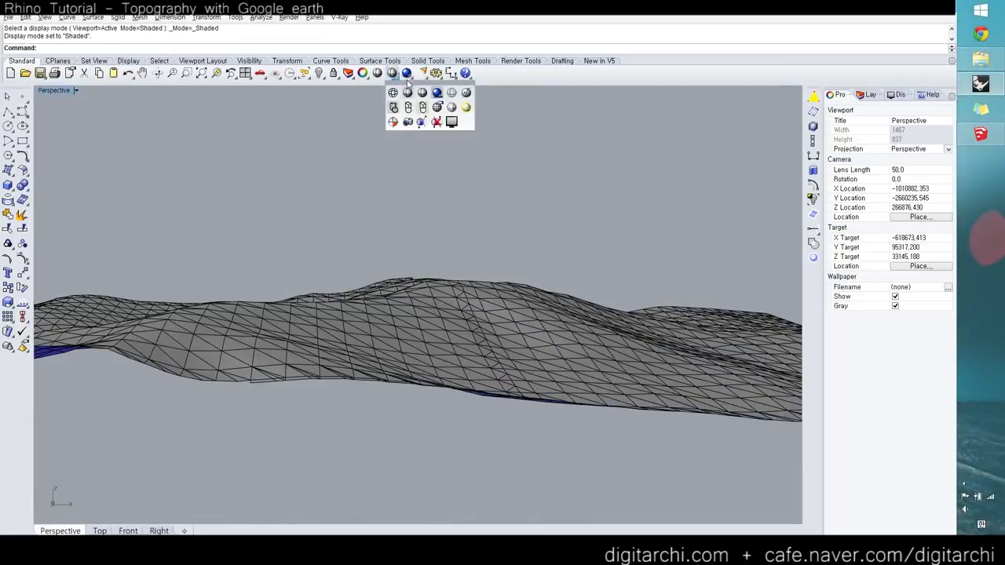
{"action": "left_click_drag", "start_coordinate": [407, 83], "coordinate": [408, 94]}
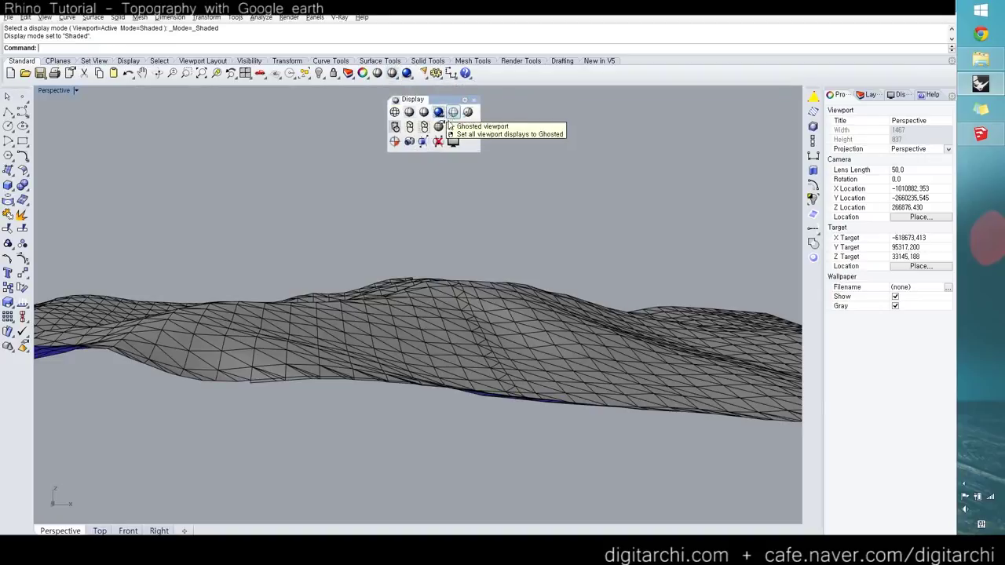
{"action": "left_click", "coordinate": [439, 112]}
{"action": "scroll", "coordinate": [370, 313], "scroll_direction": "down", "scroll_amount": 6}
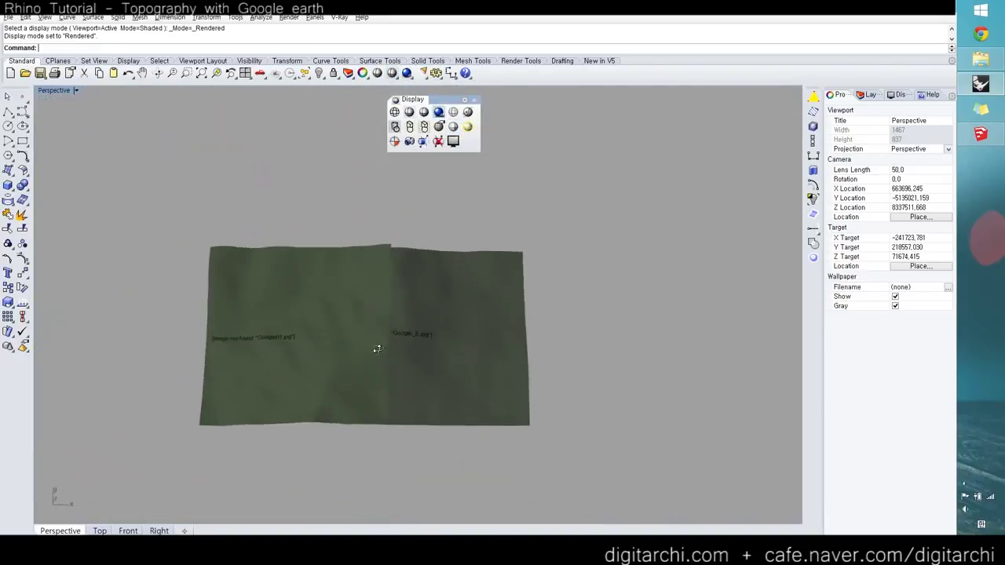
{"action": "scroll", "coordinate": [374, 346], "scroll_direction": "up", "scroll_amount": 6}
{"action": "right_click_drag", "start_coordinate": [370, 343], "coordinate": [521, 231]}
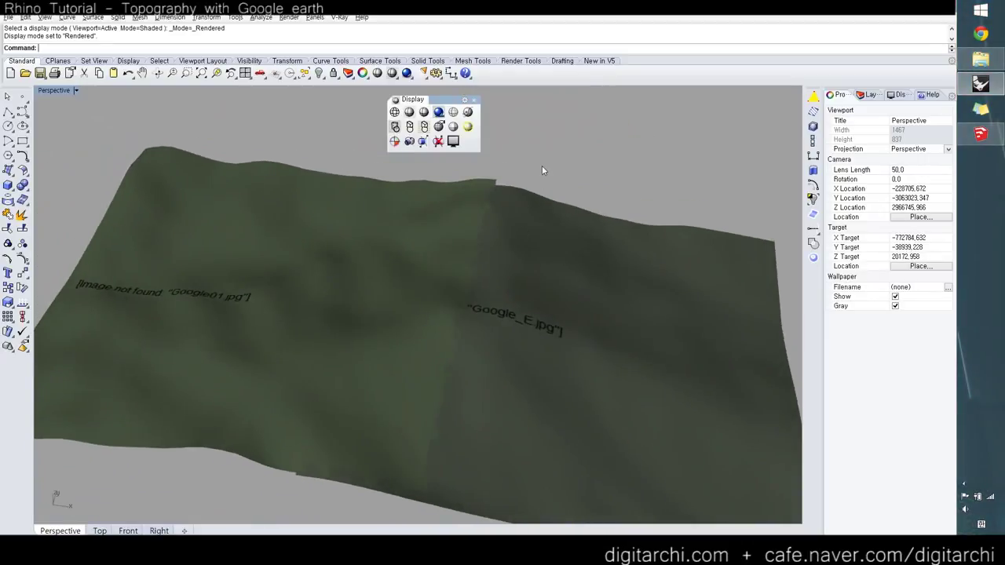
{"action": "right_click_drag", "start_coordinate": [421, 315], "coordinate": [495, 328]}
{"action": "scroll", "coordinate": [493, 312], "scroll_direction": "up", "scroll_amount": 3}
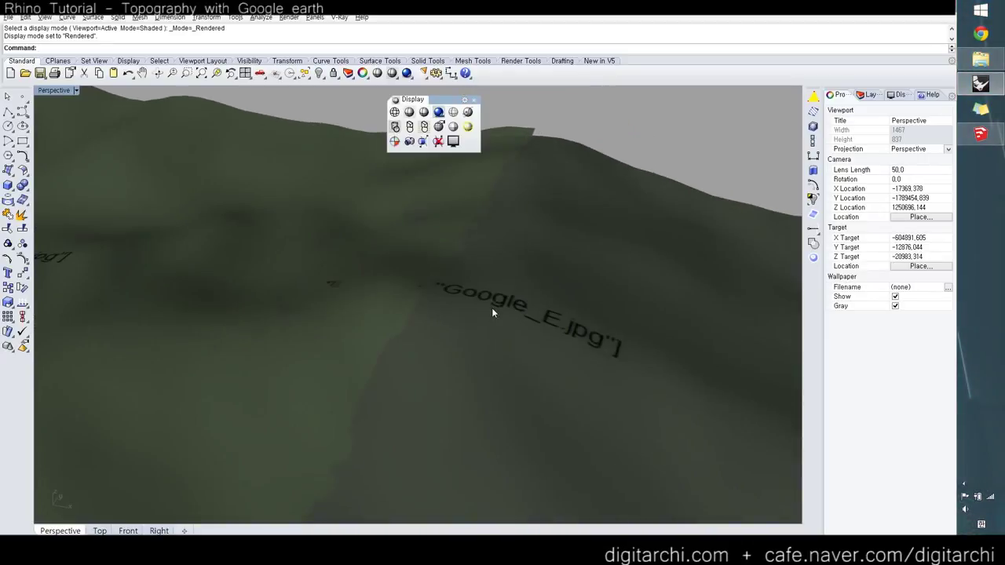
{"action": "left_click", "coordinate": [469, 99]}
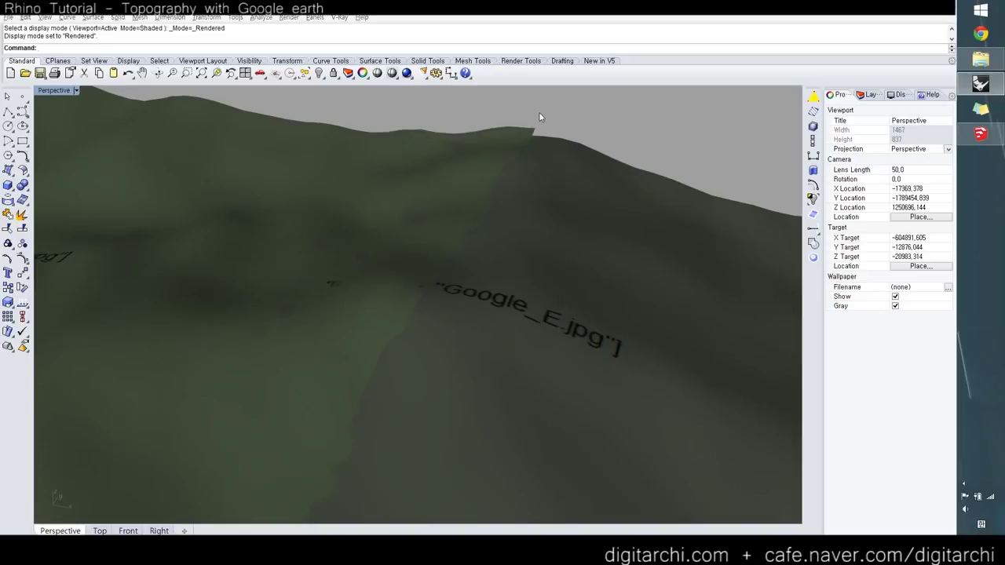
Step: Switch to SketchUp and save the combined terrain model to the desktop as a SketchUp file named GEO3
{"action": "key", "text": "alt+Tab"}
{"action": "scroll", "coordinate": [471, 189], "scroll_direction": "down", "scroll_amount": 3}
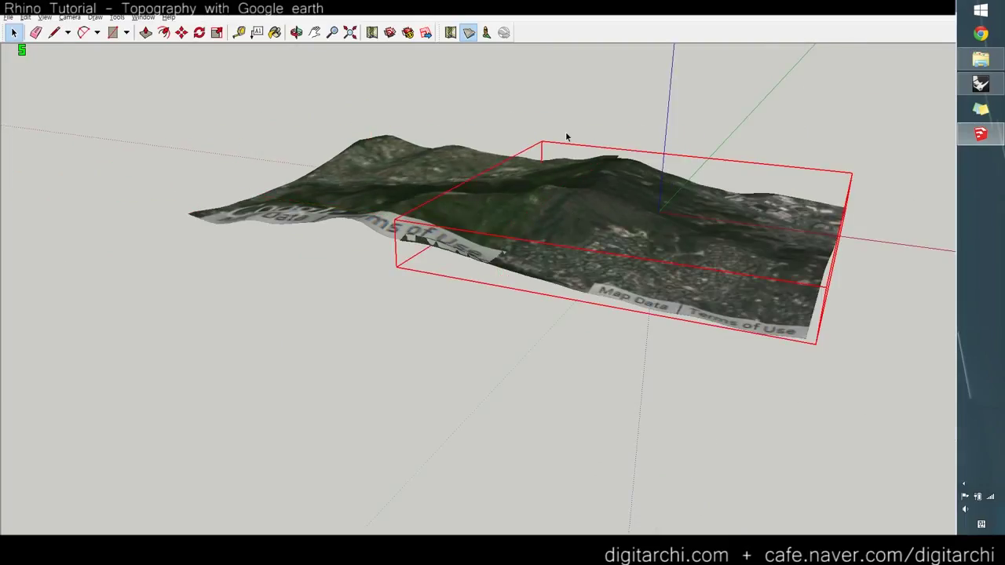
{"action": "left_click", "coordinate": [8, 16]}
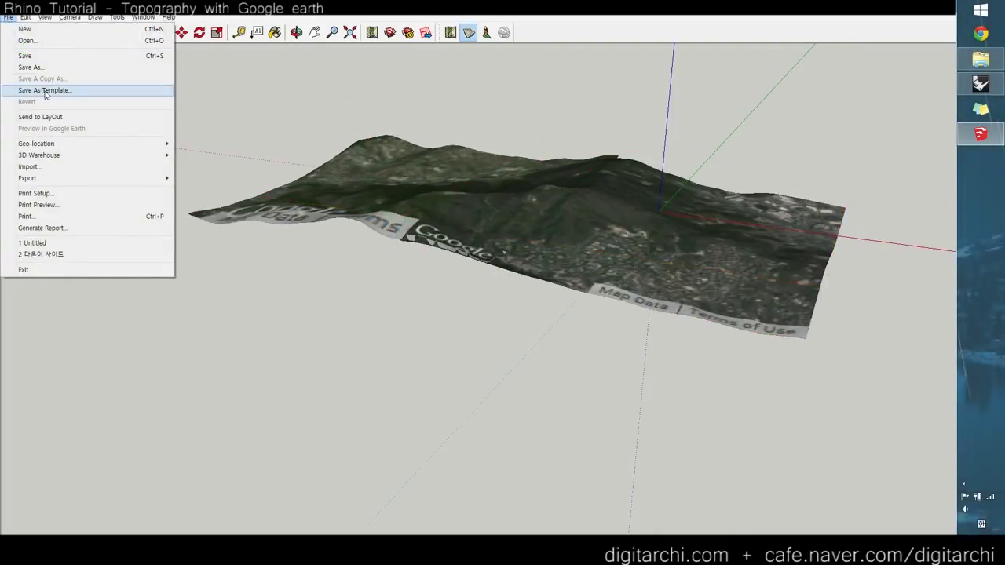
{"action": "left_click", "coordinate": [36, 68]}
{"action": "left_click", "coordinate": [338, 250]}
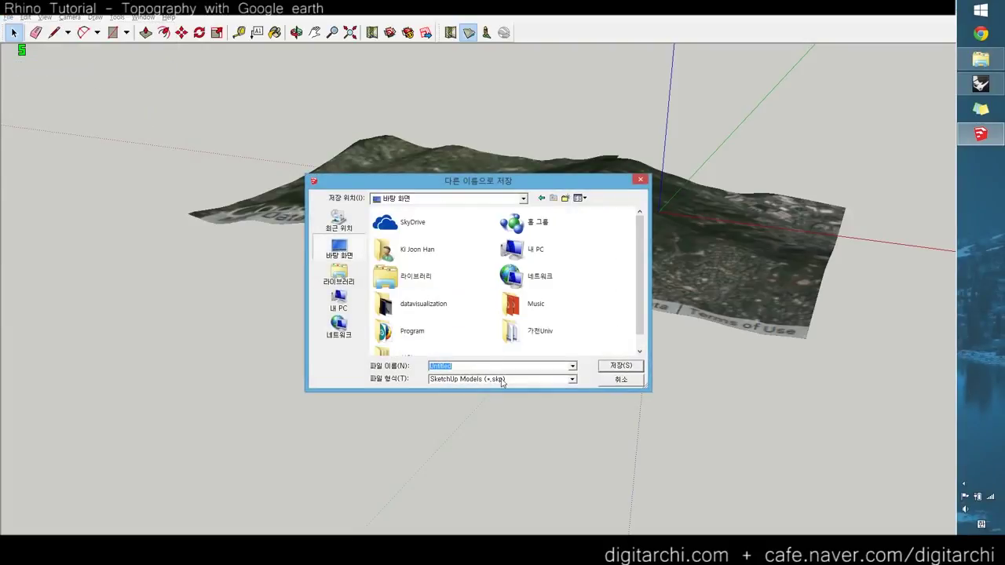
{"action": "type", "text": "topo"}
{"action": "key", "text": "Return"}
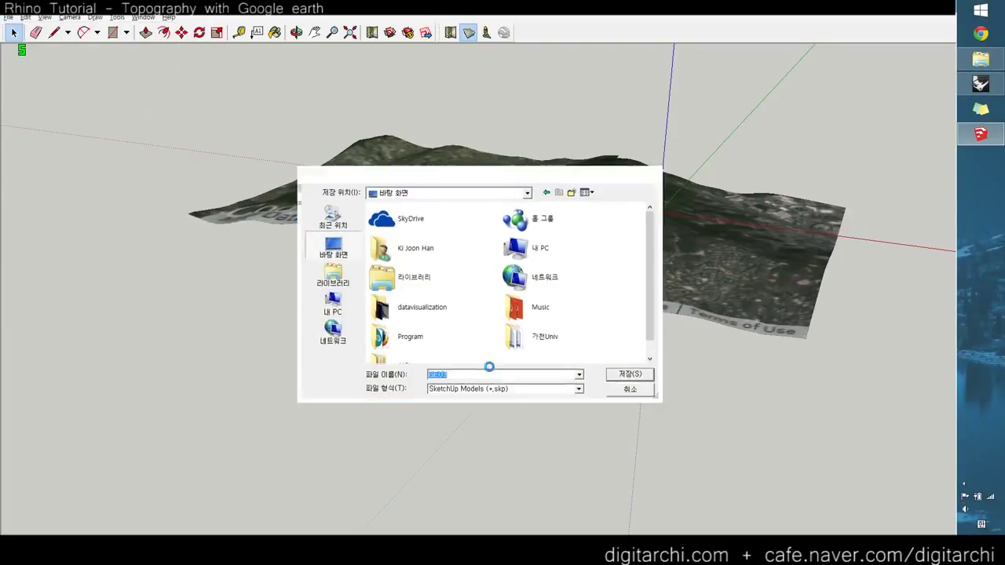
Step: Switch to Rhino and try to open the GEO3 SketchUp file with faces as Mesh, without saving changes to geo2
{"action": "left_click", "coordinate": [981, 84]}
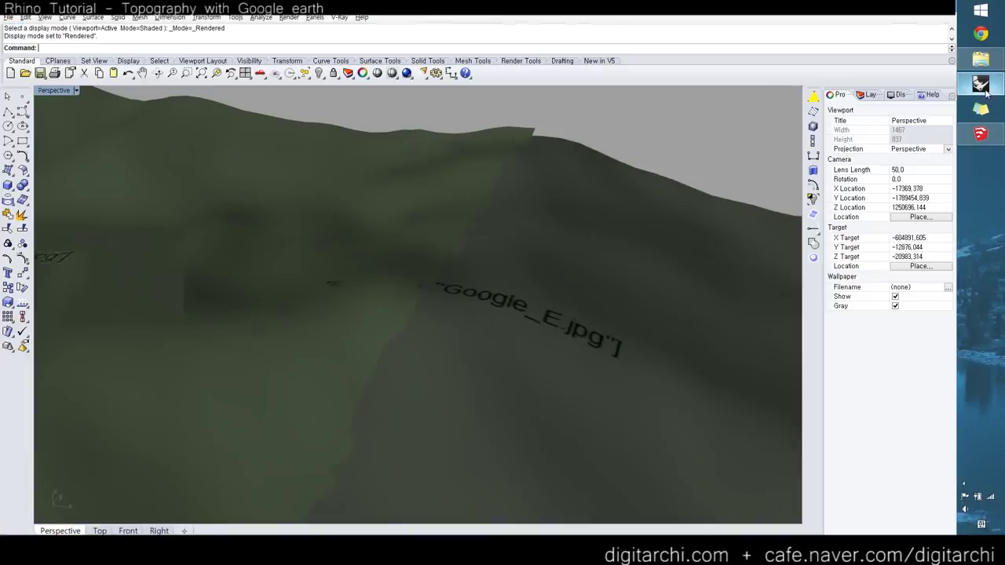
{"action": "left_click", "coordinate": [633, 172]}
{"action": "key", "text": "ctrl+o"}
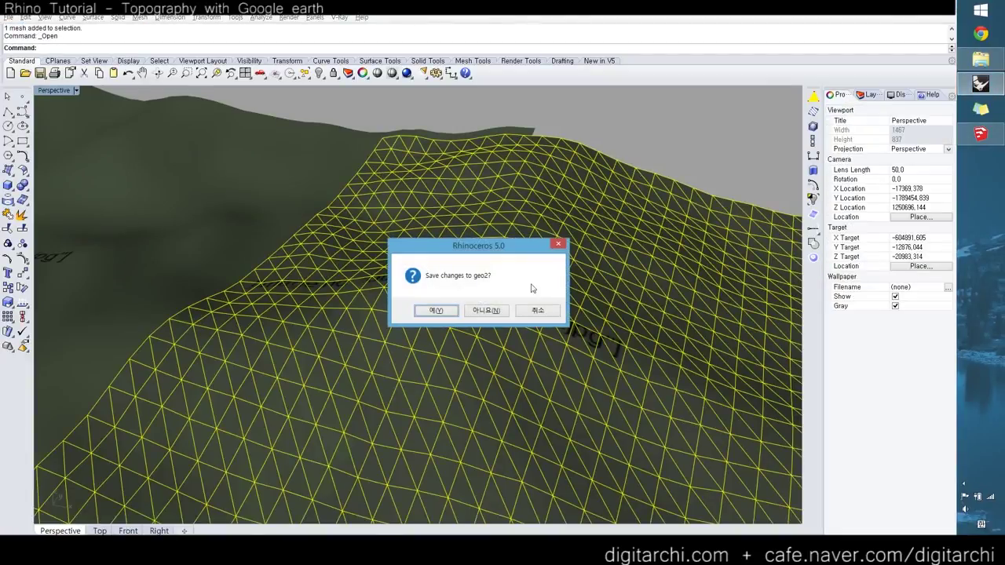
{"action": "left_click", "coordinate": [487, 311]}
{"action": "scroll", "coordinate": [382, 217], "scroll_direction": "down", "scroll_amount": 1}
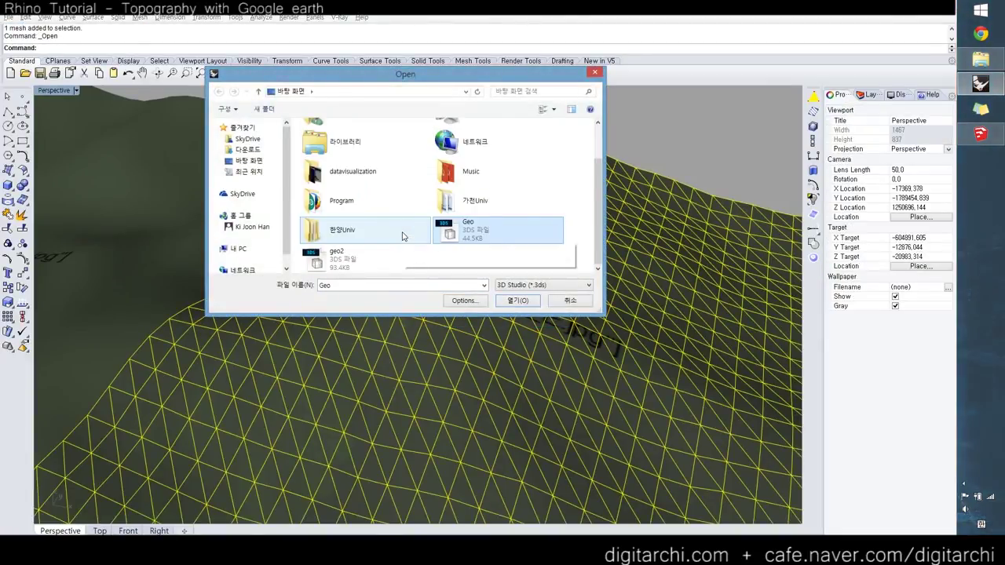
{"action": "left_click", "coordinate": [504, 285]}
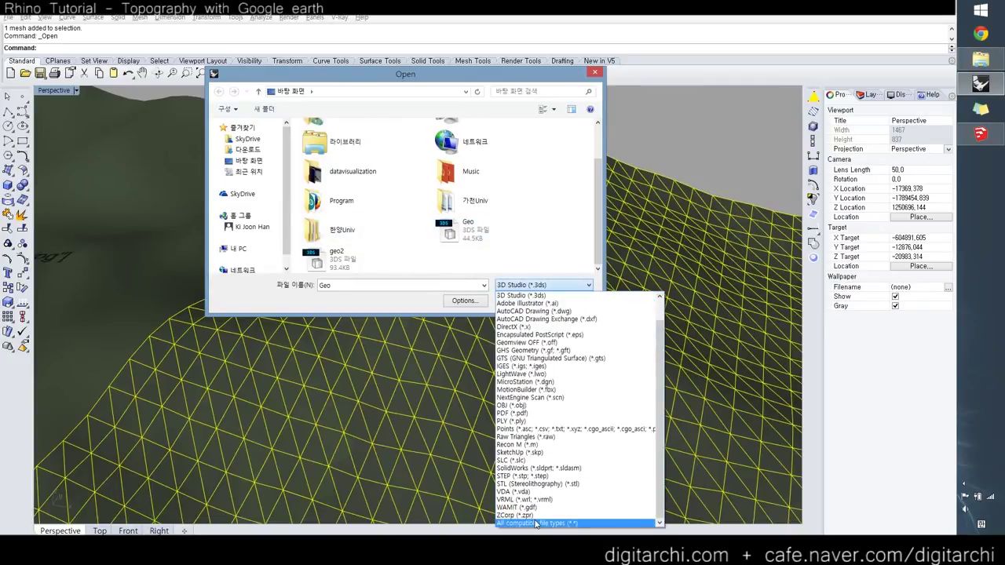
{"action": "left_click", "coordinate": [538, 522]}
{"action": "double_click", "coordinate": [460, 262]}
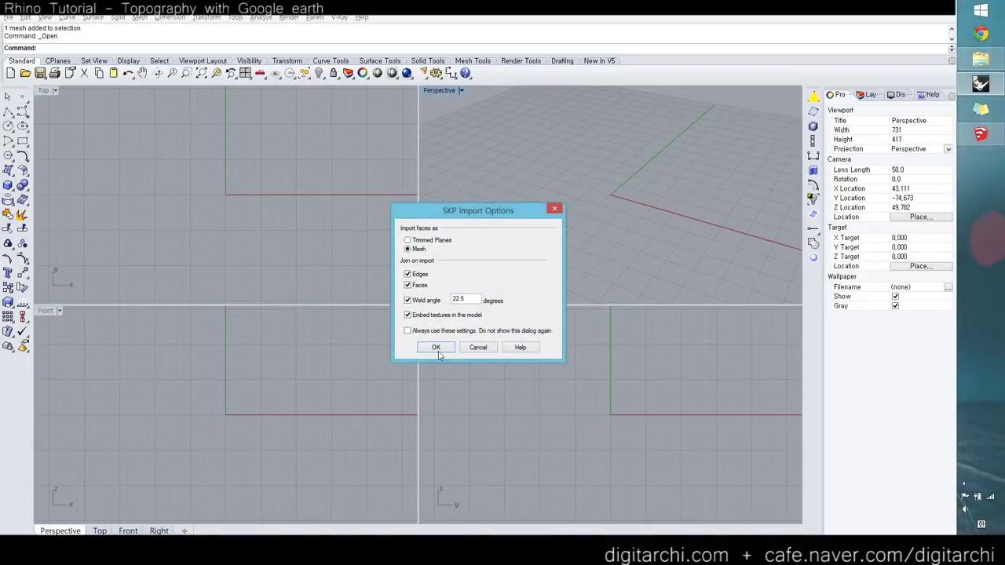
{"action": "left_click", "coordinate": [436, 347]}
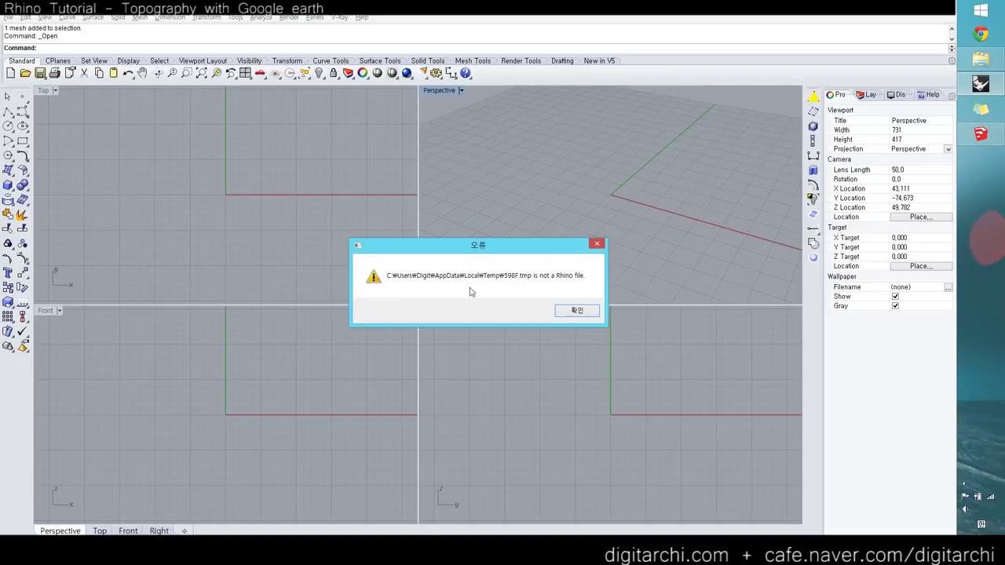
{"action": "key", "text": "Return"}
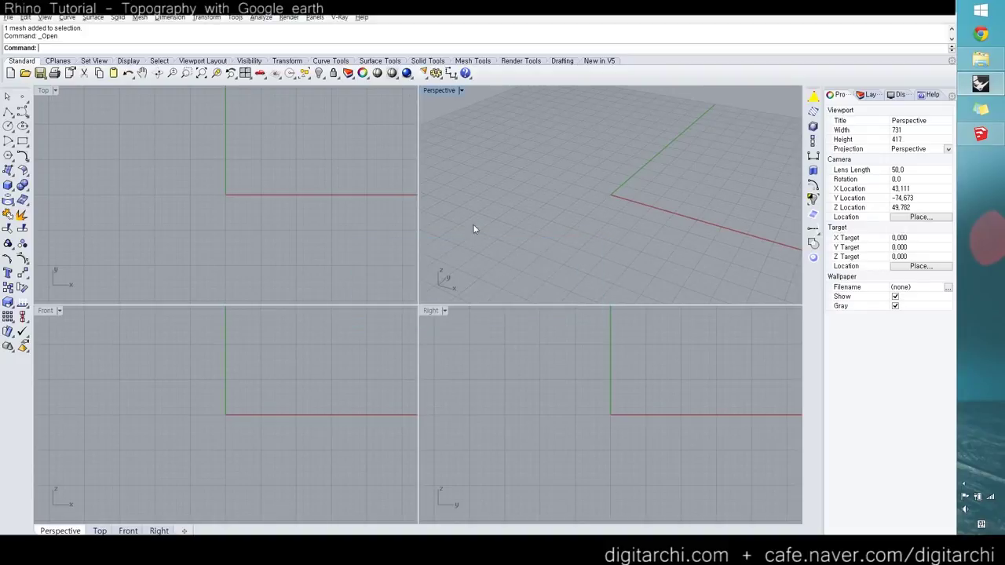
Step: Try again to open the GEO3 SketchUp file as Mesh with a 22.5-degree weld angle, discarding the untitled file
{"action": "double_click", "coordinate": [446, 94]}
{"action": "right_click_drag", "start_coordinate": [419, 179], "coordinate": [419, 230]}
{"action": "scroll", "coordinate": [418, 230], "scroll_direction": "down", "scroll_amount": 10}
{"action": "key", "text": "ctrl+o"}
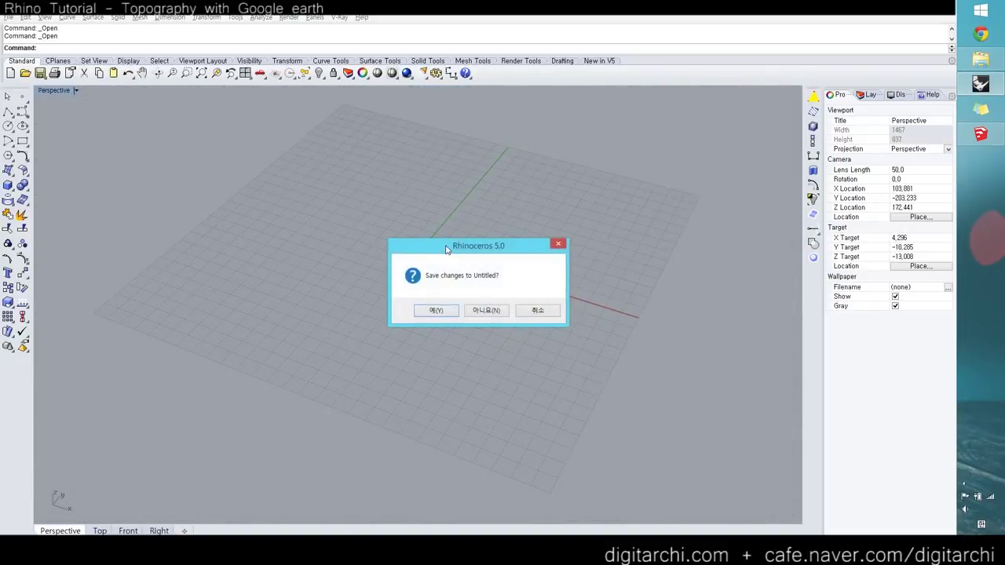
{"action": "left_click", "coordinate": [485, 312]}
{"action": "scroll", "coordinate": [456, 236], "scroll_direction": "down", "scroll_amount": 1}
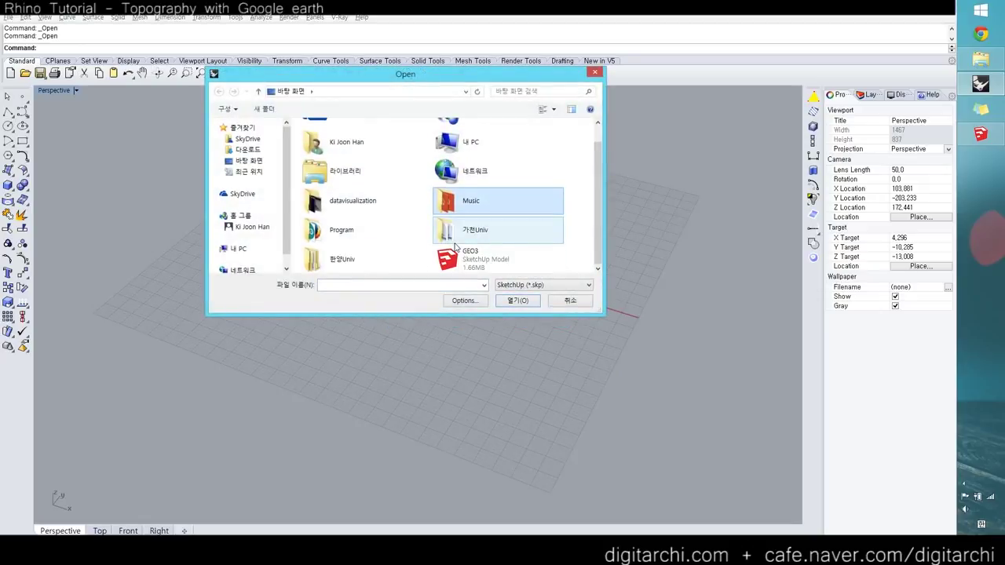
{"action": "left_click", "coordinate": [456, 264]}
{"action": "double_click", "coordinate": [455, 263]}
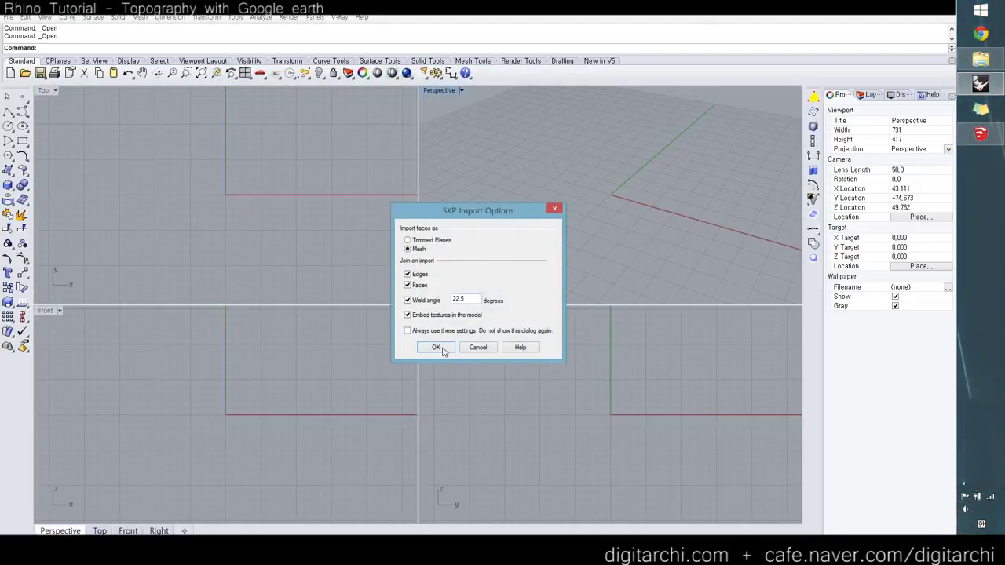
{"action": "left_click", "coordinate": [442, 347]}
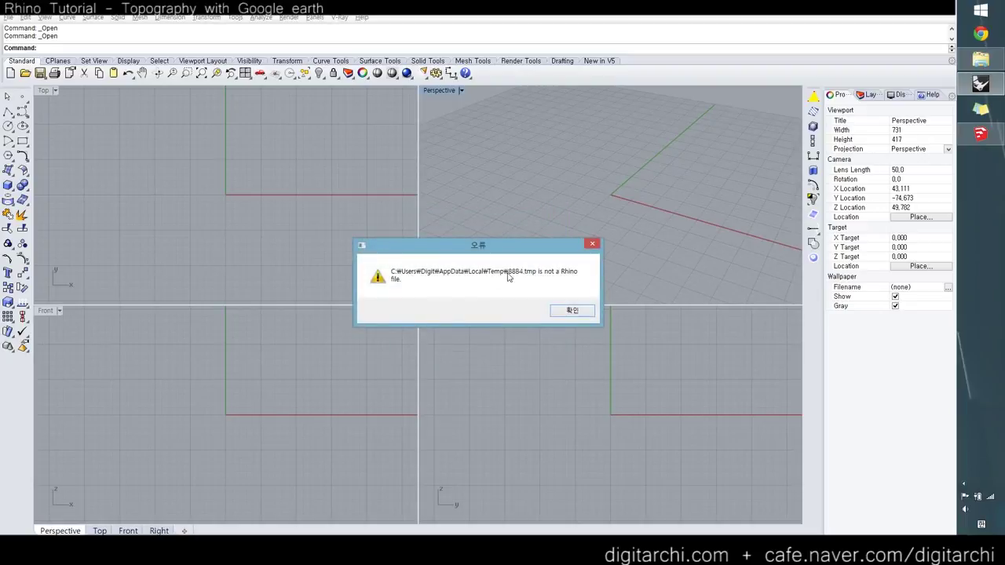
{"action": "left_click", "coordinate": [571, 311]}
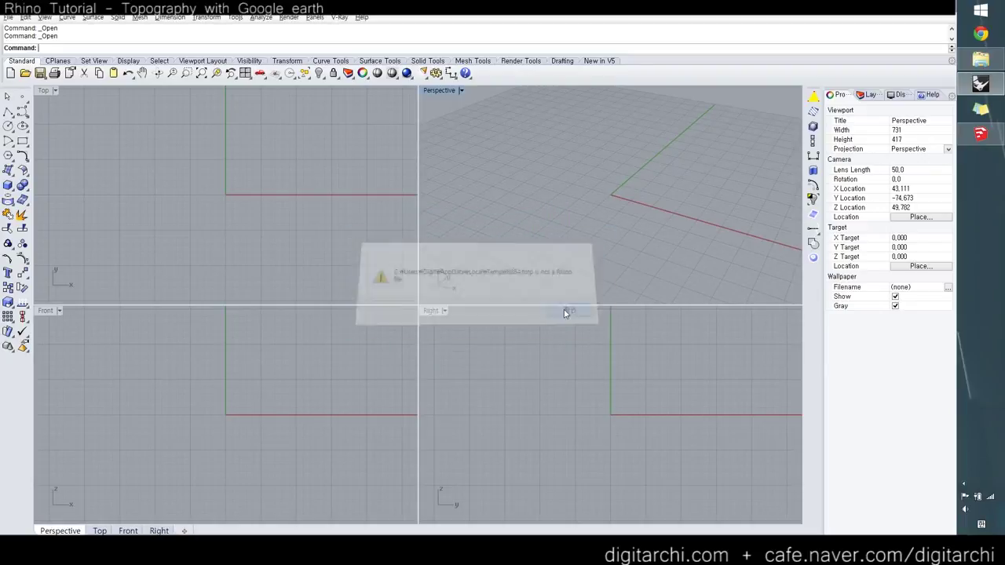
Step: Reopen the geo2 3DS file from all compatible file types with the default import options, without saving the untitled file
{"action": "double_click", "coordinate": [443, 92]}
{"action": "scroll", "coordinate": [442, 187], "scroll_direction": "down", "scroll_amount": 6}
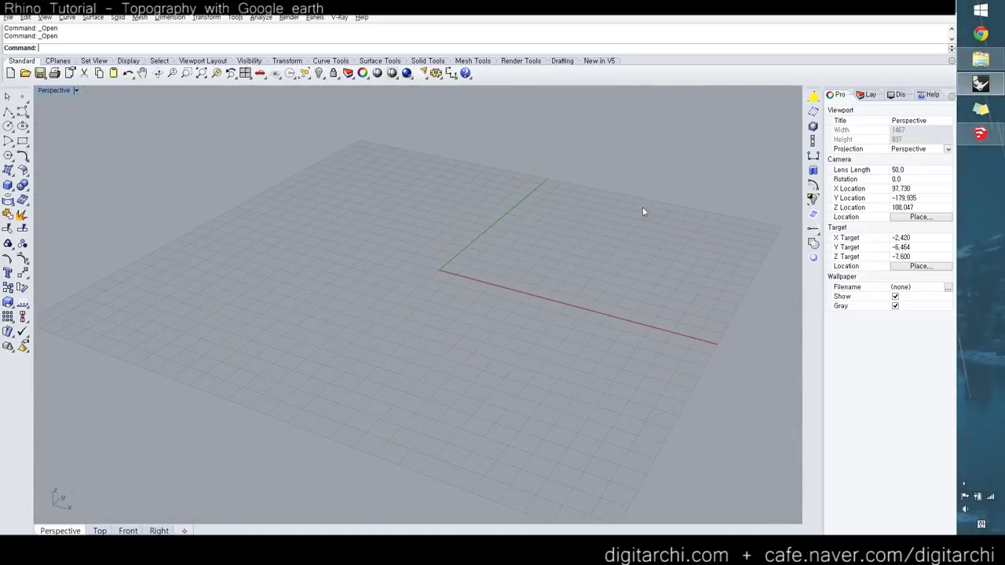
{"action": "key", "text": "ctrl+o"}
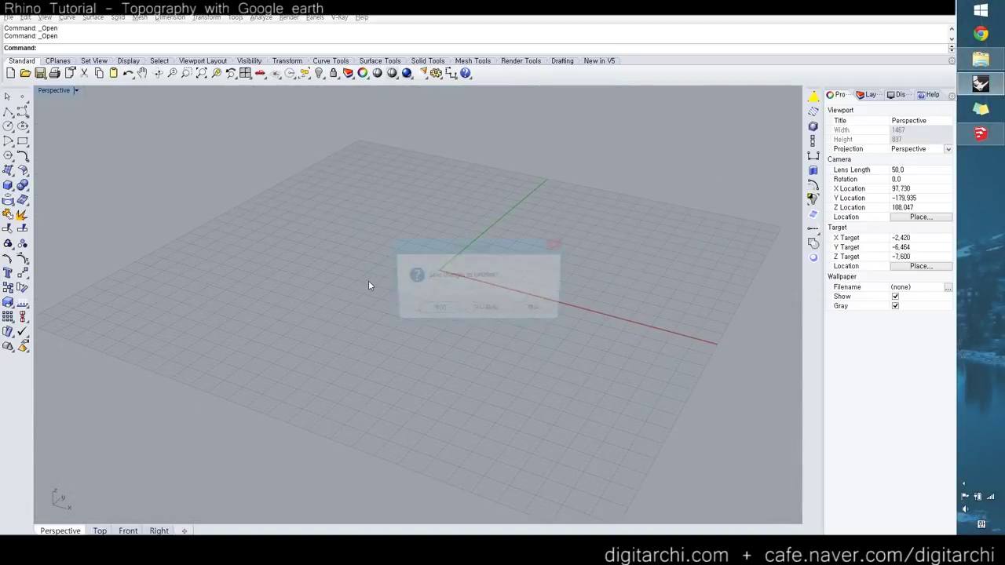
{"action": "left_click", "coordinate": [486, 311]}
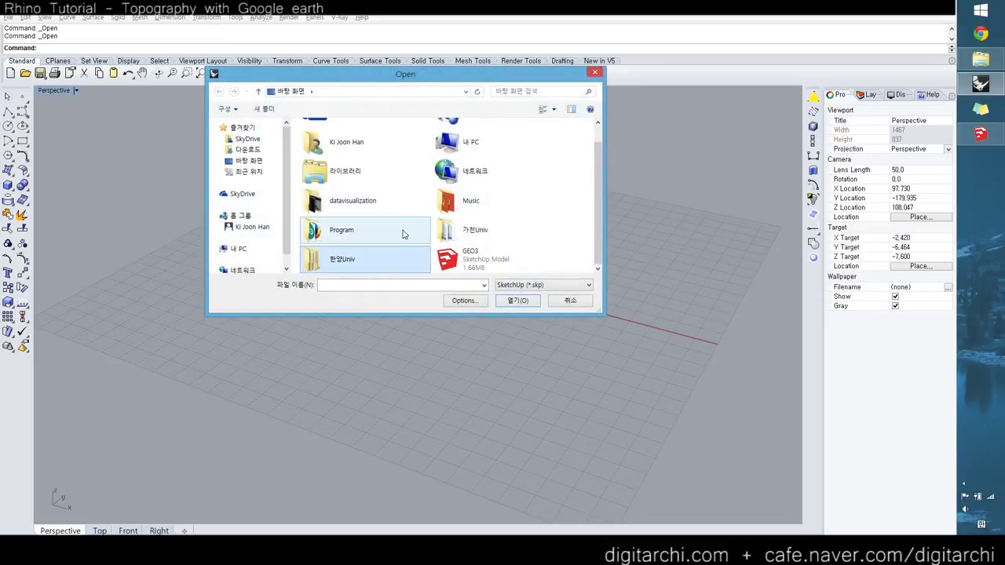
{"action": "scroll", "coordinate": [403, 234], "scroll_direction": "up", "scroll_amount": 1}
{"action": "left_click", "coordinate": [503, 285]}
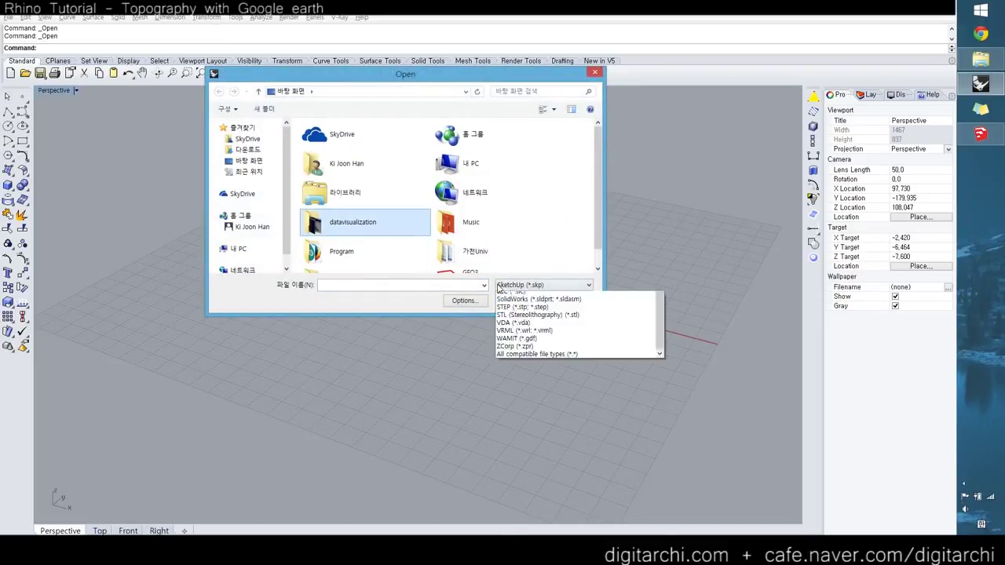
{"action": "left_click", "coordinate": [526, 522]}
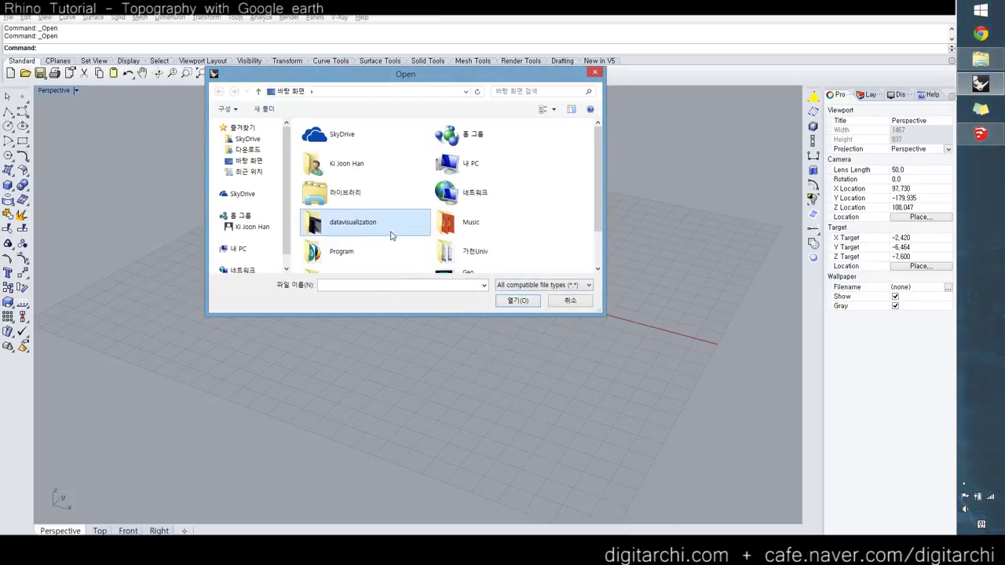
{"action": "scroll", "coordinate": [393, 227], "scroll_direction": "down", "scroll_amount": 1}
{"action": "left_click", "coordinate": [384, 263]}
{"action": "double_click", "coordinate": [384, 266]}
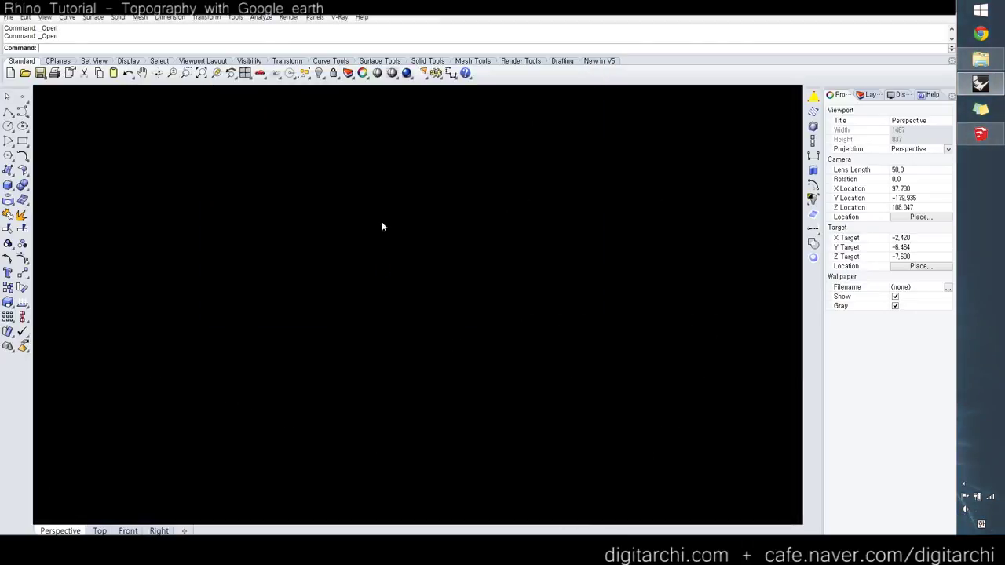
{"action": "key", "text": "Return"}
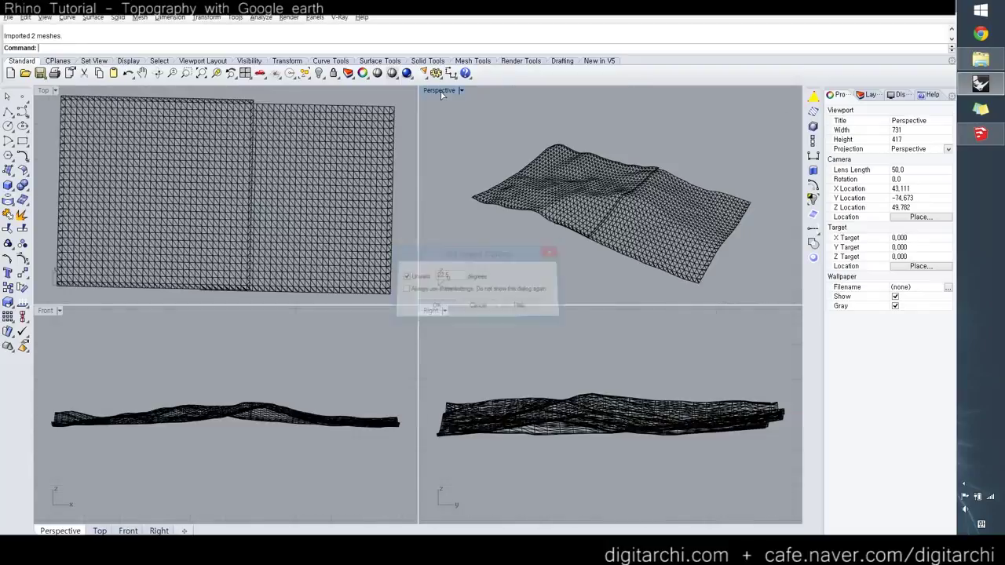
Step: Maximize the Perspective view and examine the two imported terrain meshes from several angles
{"action": "double_click", "coordinate": [441, 91]}
{"action": "right_click_drag", "start_coordinate": [442, 183], "coordinate": [407, 270]}
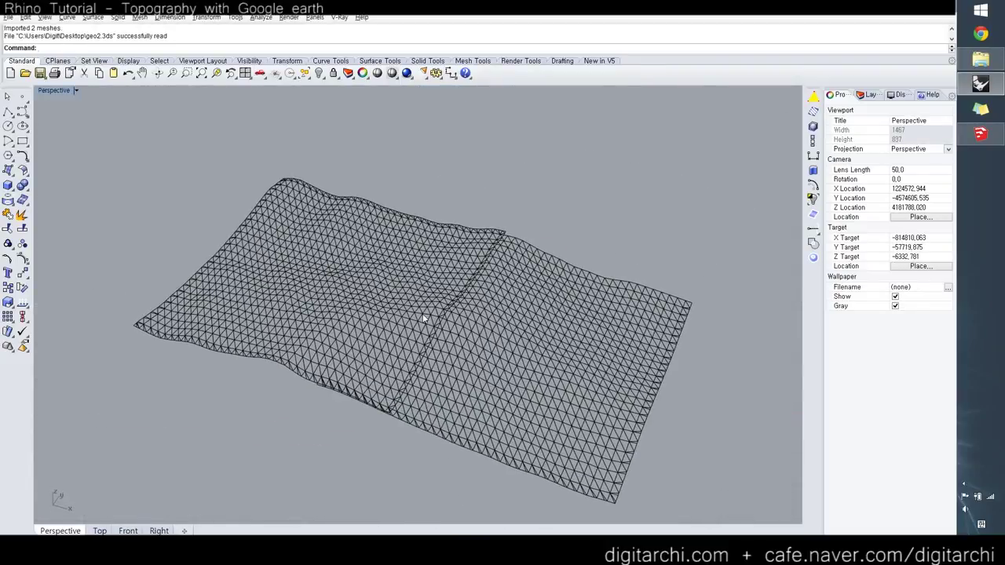
{"action": "right_click_drag", "start_coordinate": [422, 317], "coordinate": [295, 245]}
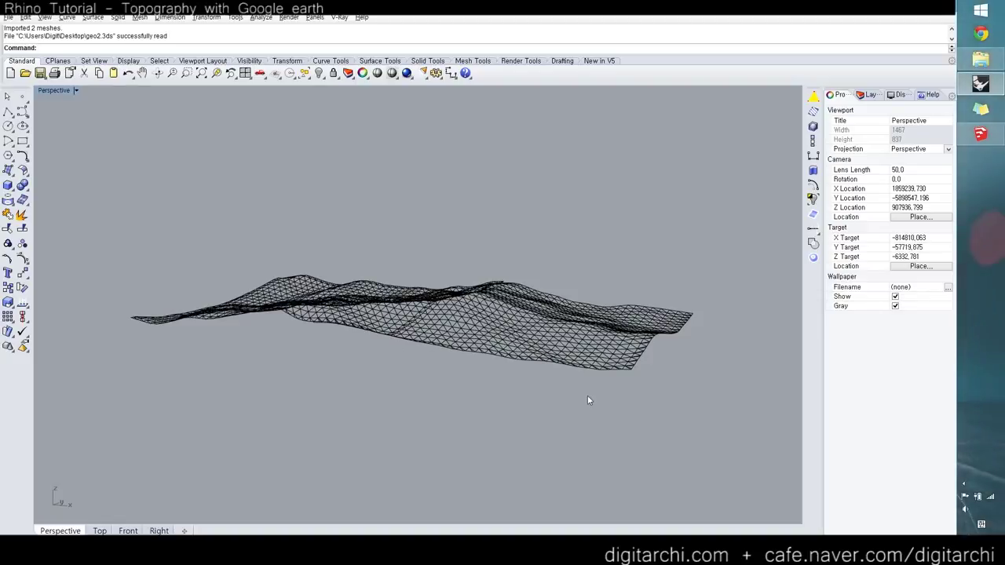
{"action": "right_click_drag", "start_coordinate": [476, 291], "coordinate": [326, 89]}
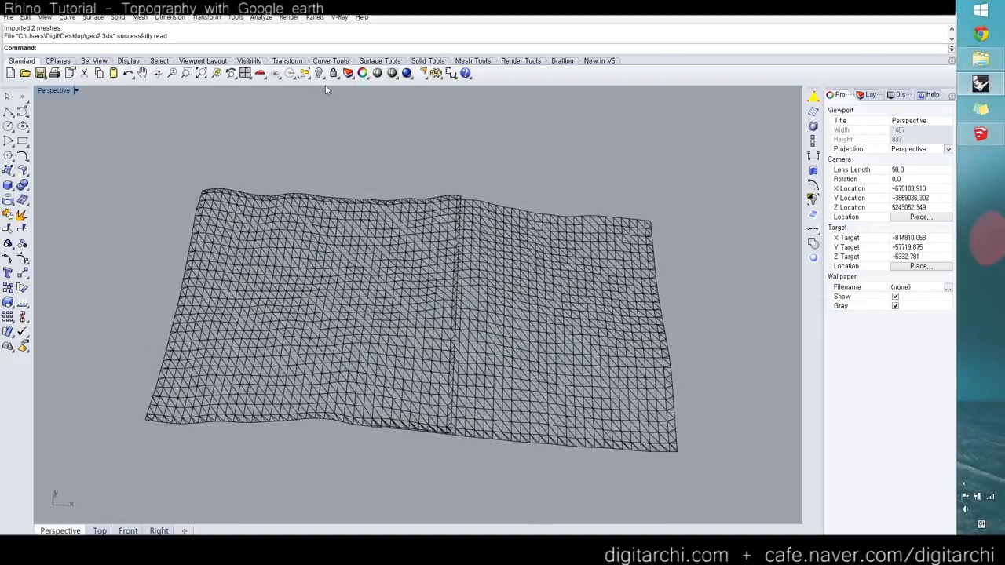
Step: Preview the two terrain meshes in Rendered display mode, and set the Perspective view to Shaded
{"action": "left_click", "coordinate": [392, 73]}
{"action": "left_click_drag", "start_coordinate": [436, 85], "coordinate": [436, 103]}
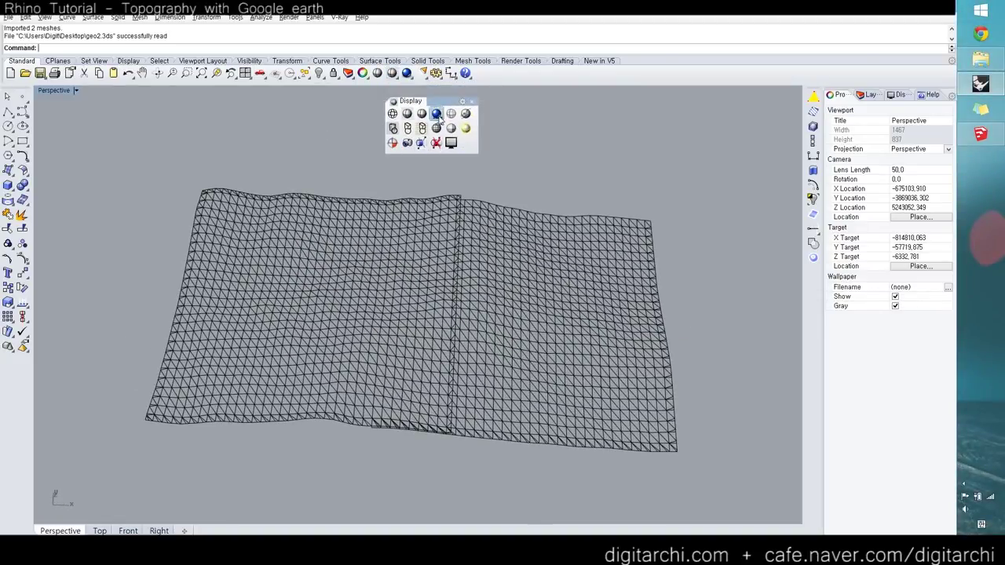
{"action": "left_click", "coordinate": [437, 113]}
{"action": "right_click_drag", "start_coordinate": [424, 250], "coordinate": [309, 271]}
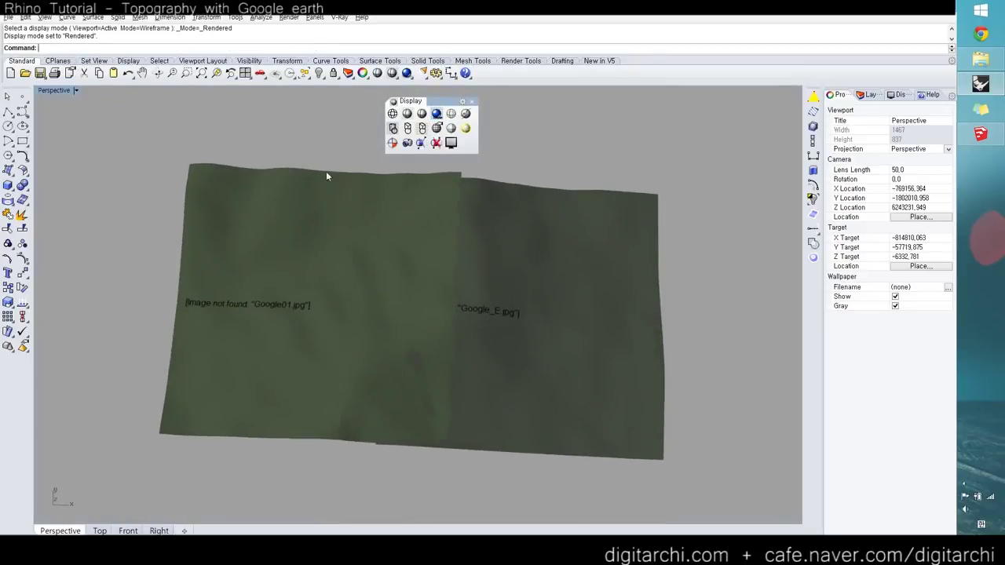
{"action": "left_click", "coordinate": [471, 102]}
{"action": "key", "text": "ctrl+alt+s"}
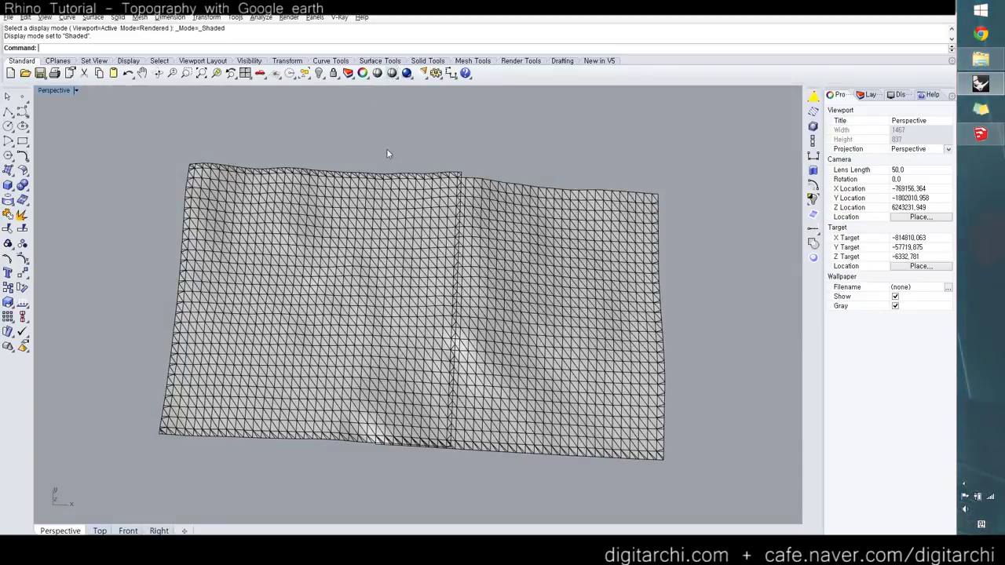
Step: Create a bounding box around the two selected terrain meshes
{"action": "mouse_move", "coordinate": [387, 151]}
{"action": "right_mouse_down"}
{"action": "mouse_move", "coordinate": [441, 297]}
{"action": "mouse_move", "coordinate": [412, 270]}
{"action": "right_mouse_up"}
{"action": "scroll", "coordinate": [393, 272], "scroll_direction": "up", "scroll_amount": 3}
{"action": "left_click", "coordinate": [365, 247]}
{"action": "left_click", "coordinate": [364, 246]}
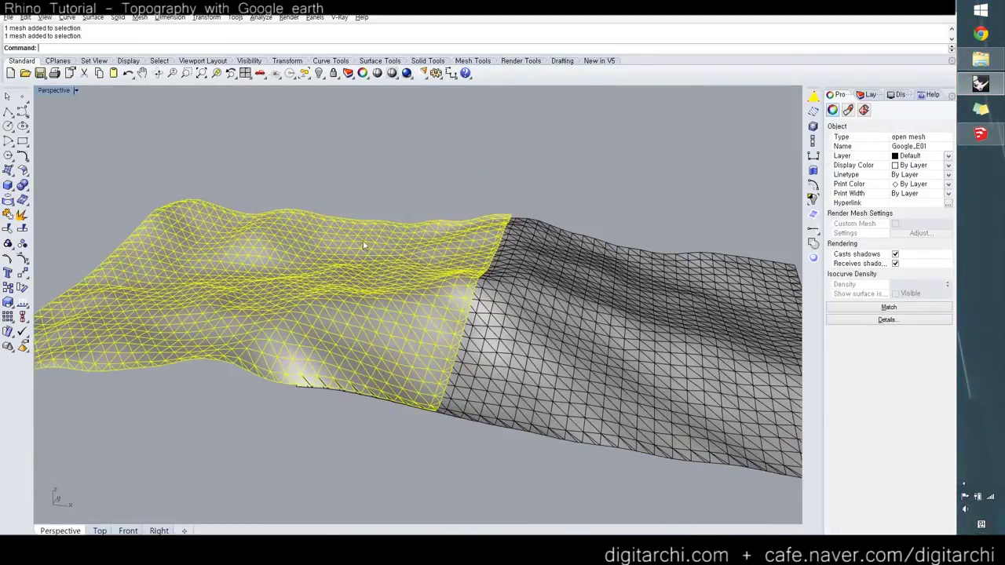
{"action": "left_click", "coordinate": [507, 272], "text": "shift"}
{"action": "scroll", "coordinate": [502, 274], "scroll_direction": "down", "scroll_amount": 5}
{"action": "type", "text": "B"}
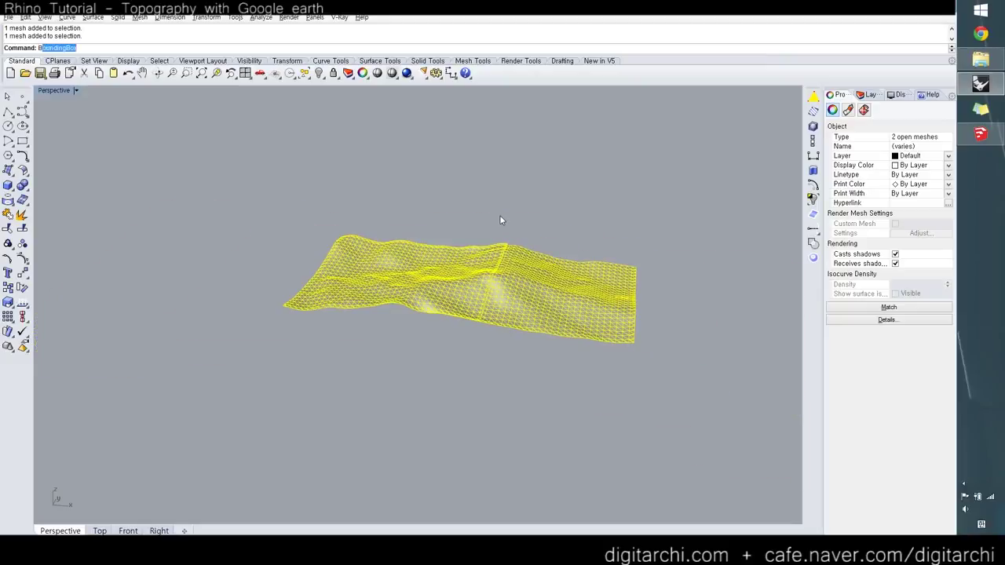
{"action": "type", "text": "ou"}
{"action": "key", "text": "Return"}
{"action": "key", "text": "Return"}
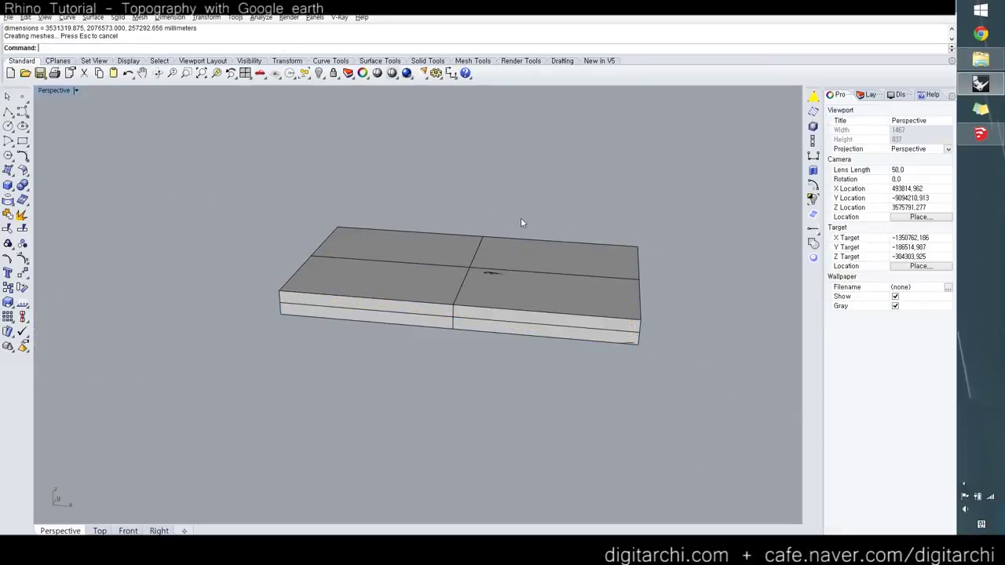
Step: Contour both terrain meshes upward along the bounding box's corner height, with 10000 between contours
{"action": "type", "text": "Contour"}
{"action": "key", "text": "Return"}
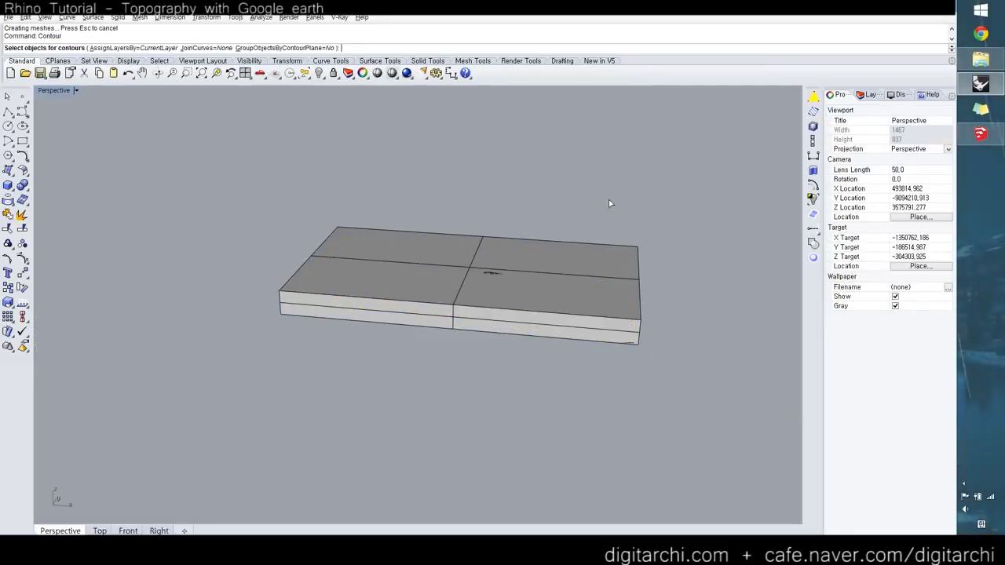
{"action": "left_click", "coordinate": [500, 268]}
{"action": "key", "text": "Return"}
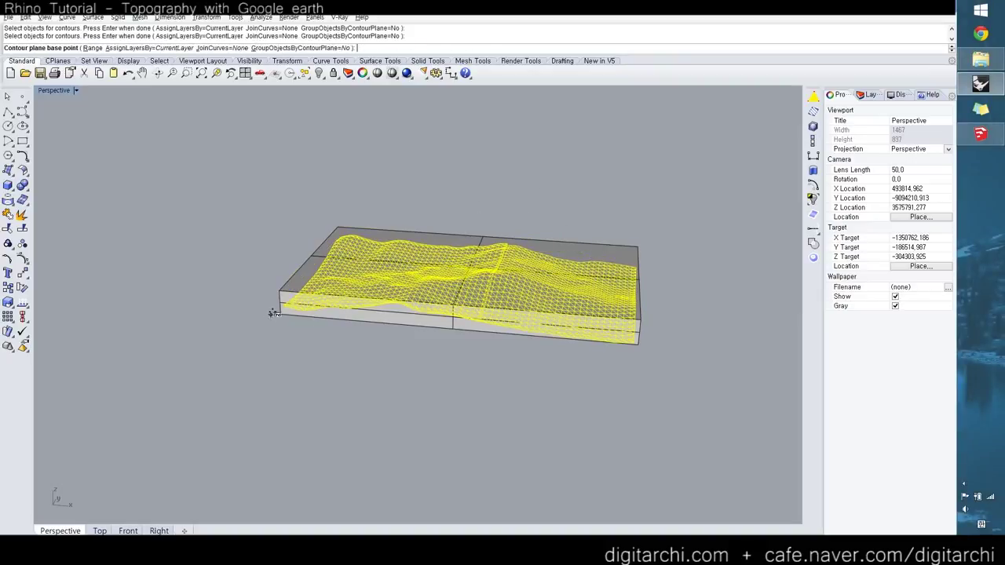
{"action": "left_click", "coordinate": [275, 312]}
{"action": "left_click", "coordinate": [277, 289]}
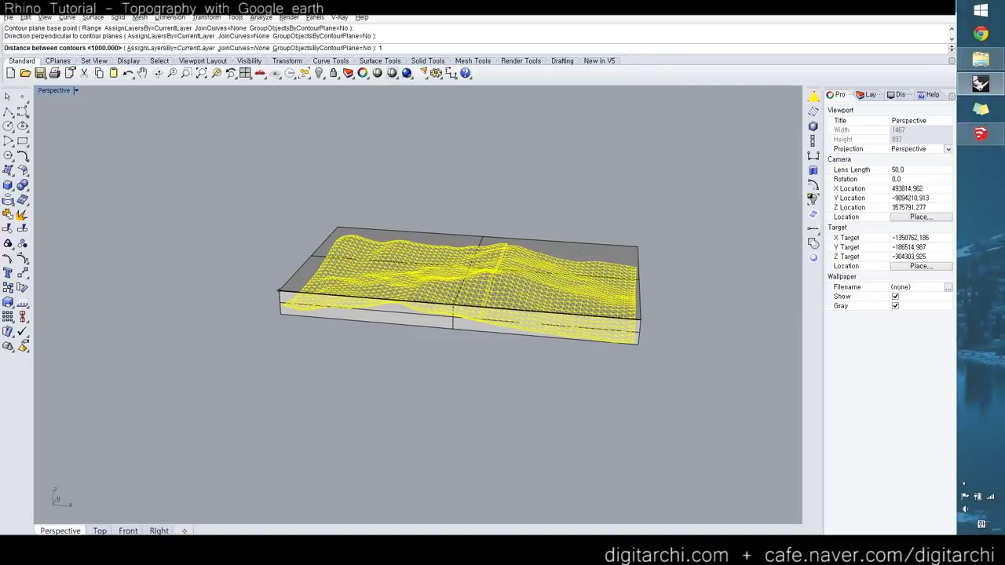
{"action": "type", "text": "10000"}
{"action": "key", "text": "Return"}
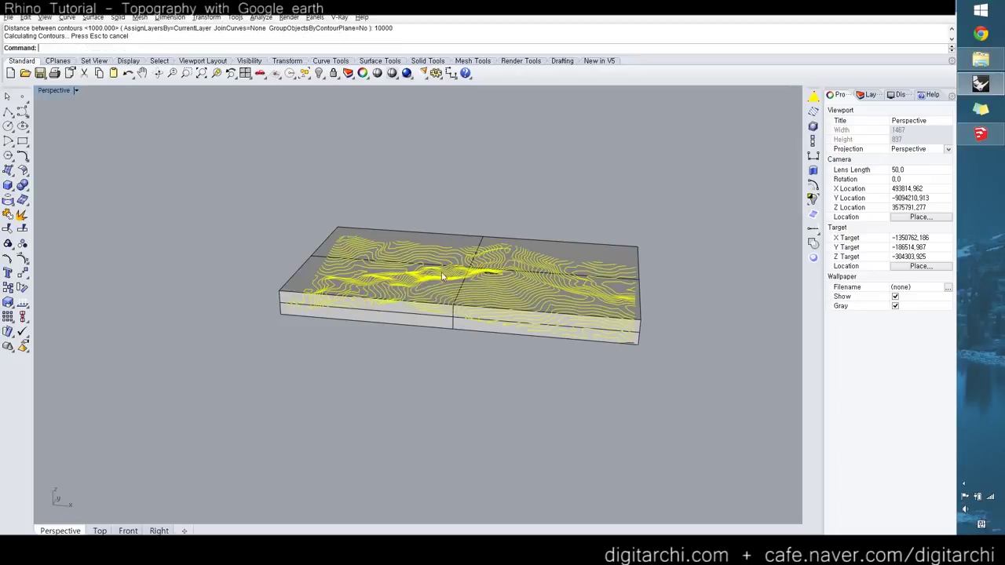
Step: Move the new contour curves clear of the bounding box and deselect them
{"action": "right_click_drag", "start_coordinate": [409, 283], "coordinate": [447, 304]}
{"action": "left_click_drag", "start_coordinate": [448, 300], "coordinate": [479, 212]}
{"action": "scroll", "coordinate": [478, 212], "scroll_direction": "up", "scroll_amount": 5}
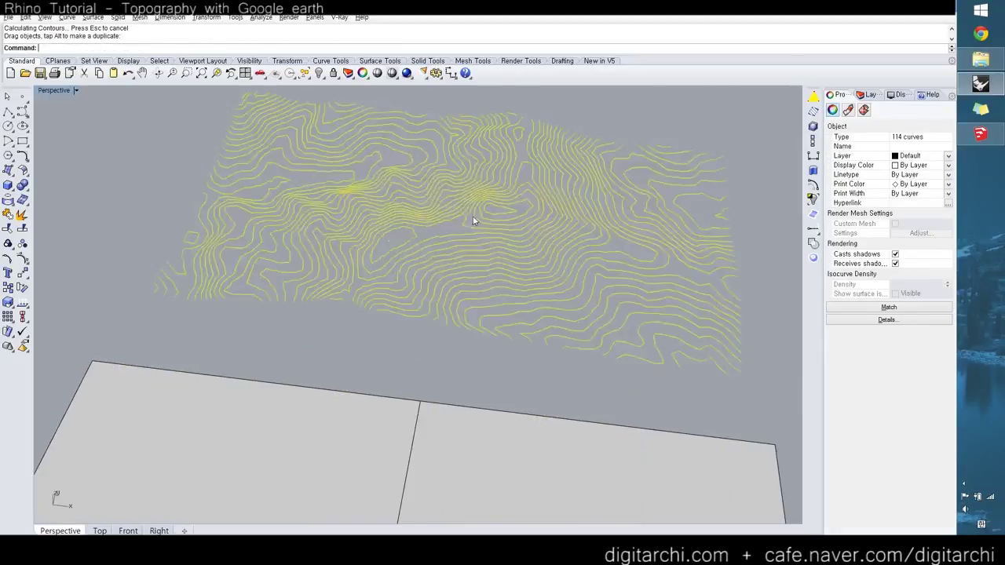
{"action": "key", "text": "Escape"}
{"action": "right_click_drag", "start_coordinate": [418, 229], "coordinate": [438, 258]}
{"action": "scroll", "coordinate": [437, 258], "scroll_direction": "up", "scroll_amount": 6}
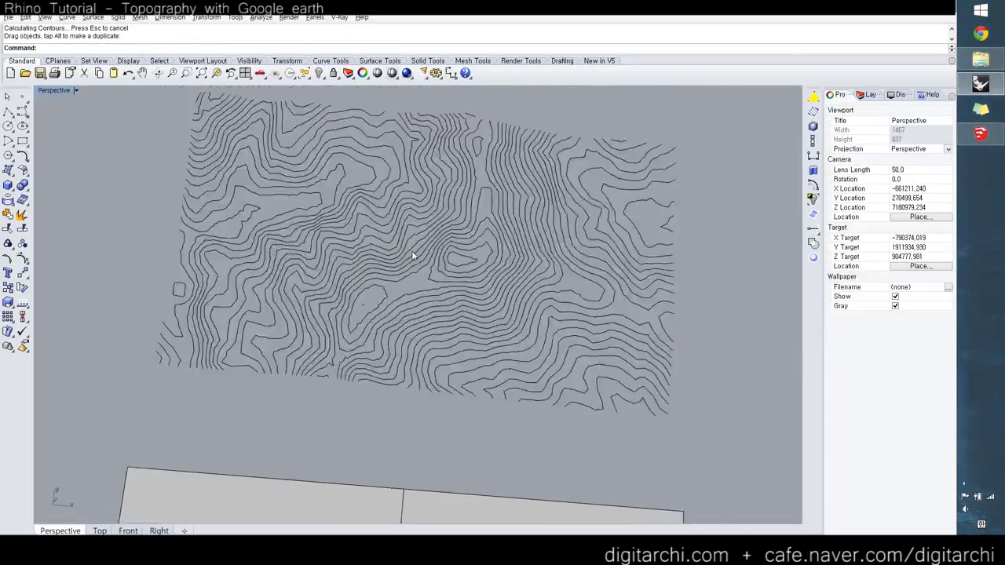
Step: Try to join the two overlapping open contour curves around the central ridge, and reselect one of them
{"action": "left_click", "coordinate": [410, 316]}
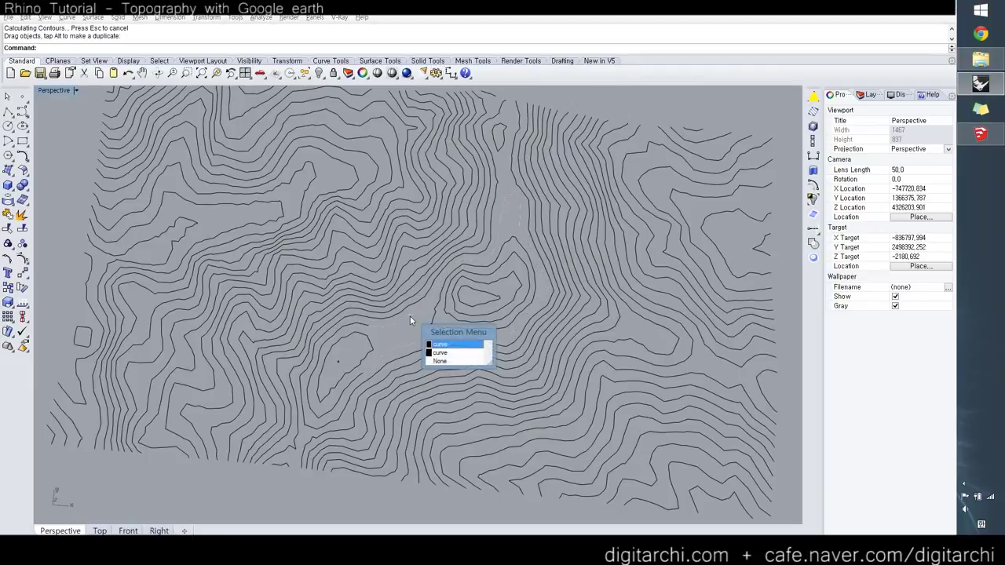
{"action": "left_click", "coordinate": [442, 345]}
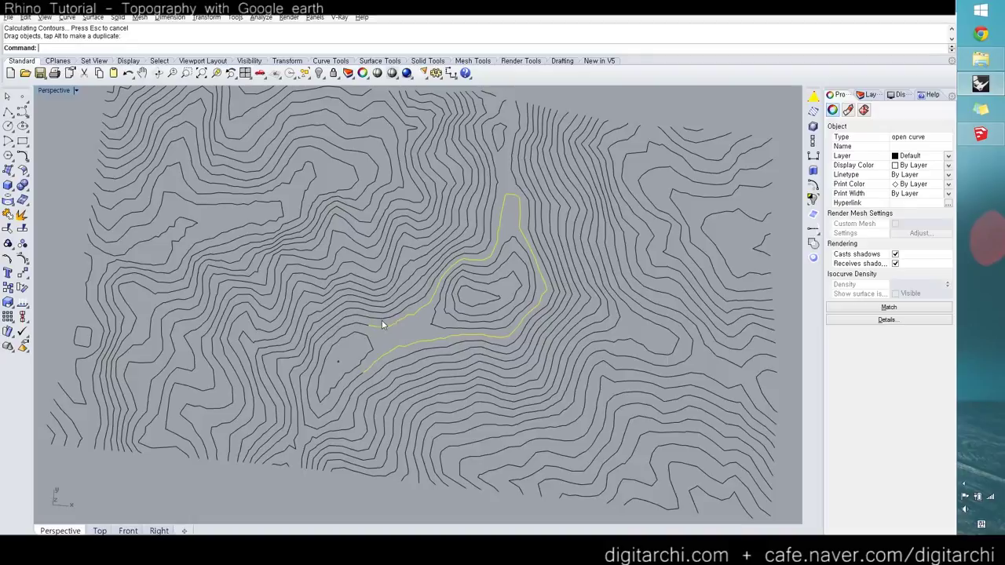
{"action": "scroll", "coordinate": [385, 320], "scroll_direction": "down", "scroll_amount": 5}
{"action": "scroll", "coordinate": [387, 316], "scroll_direction": "up", "scroll_amount": 4}
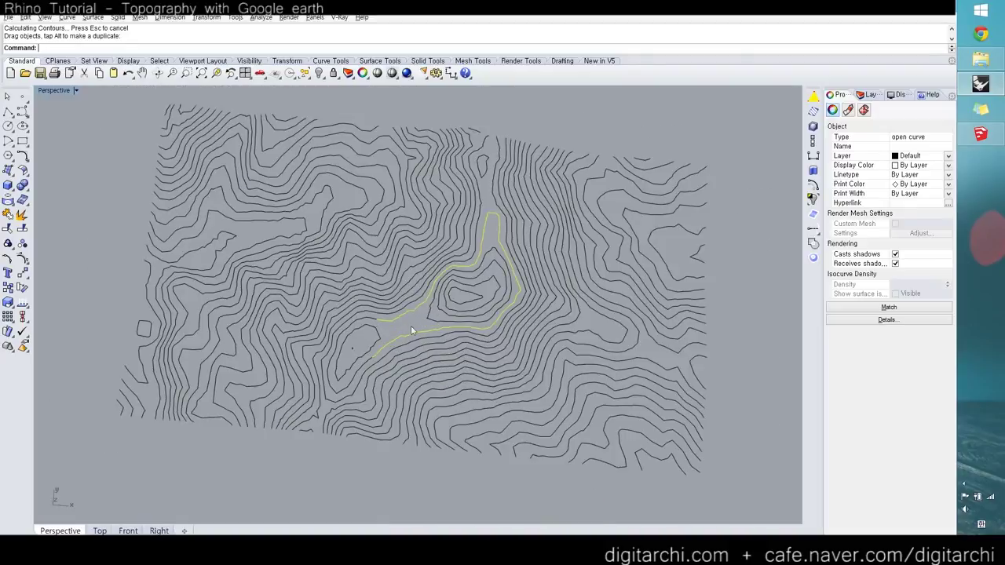
{"action": "left_click", "coordinate": [369, 320]}
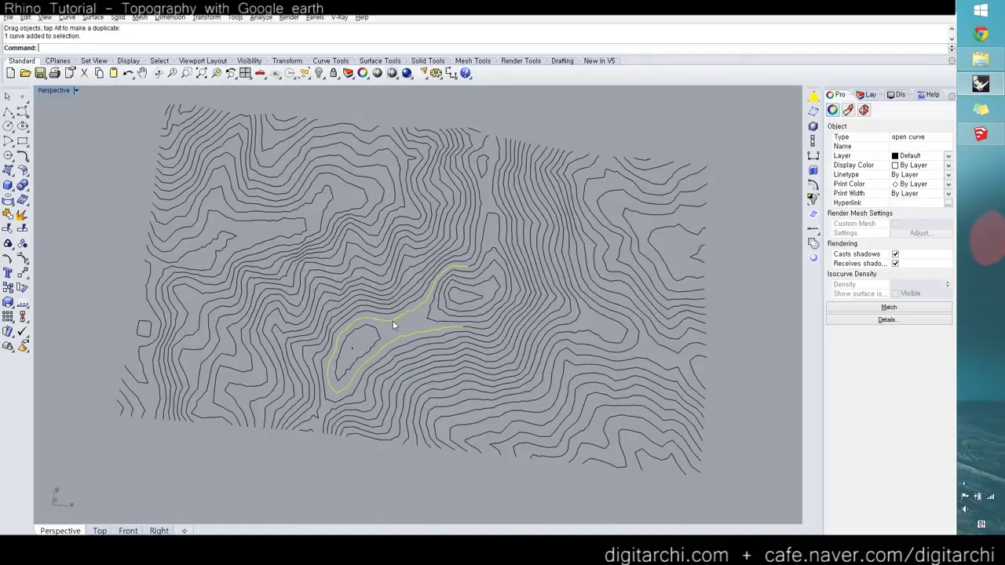
{"action": "left_click", "coordinate": [393, 323], "text": "shift"}
{"action": "key", "text": "ctrl+j"}
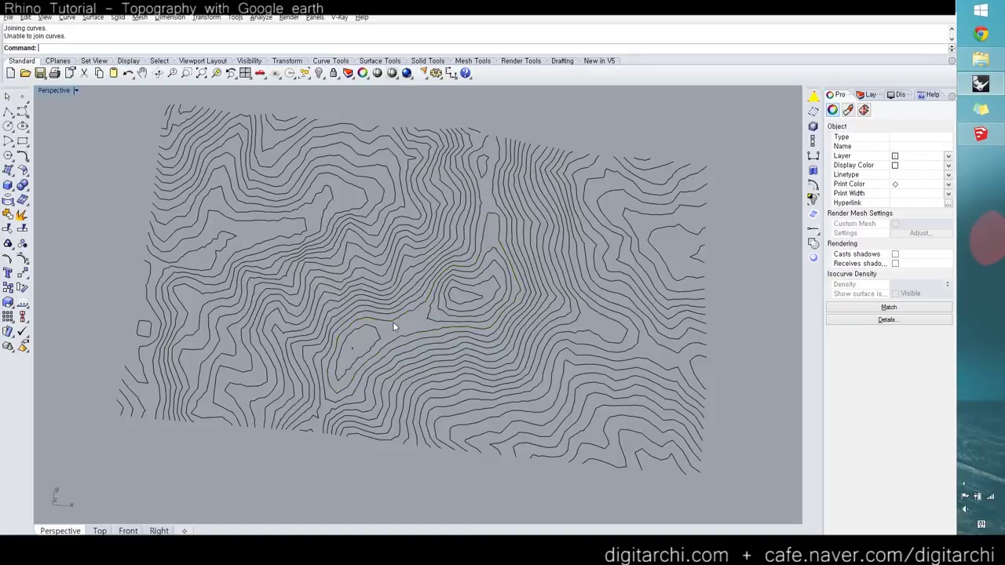
{"action": "left_click", "coordinate": [399, 330]}
{"action": "left_click", "coordinate": [431, 353]}
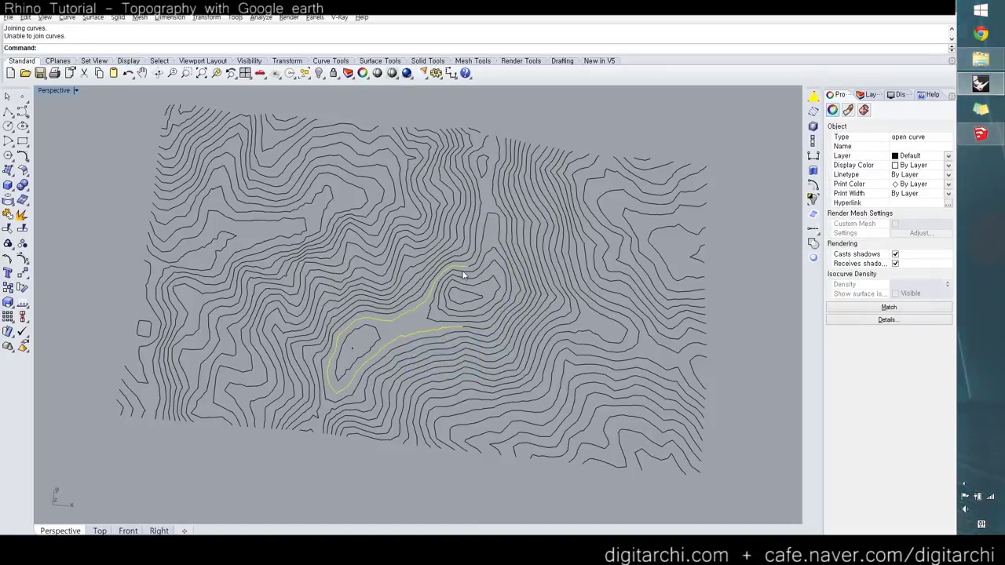
{"action": "mouse_move", "coordinate": [476, 137]}
{"action": "left_mouse_down"}
{"action": "mouse_move", "coordinate": [475, 308]}
{"action": "mouse_move", "coordinate": [385, 431]}
{"action": "mouse_move", "coordinate": [149, 403]}
{"action": "mouse_move", "coordinate": [158, 149]}
{"action": "mouse_move", "coordinate": [391, 116]}
{"action": "mouse_move", "coordinate": [470, 117]}
{"action": "left_mouse_up"}
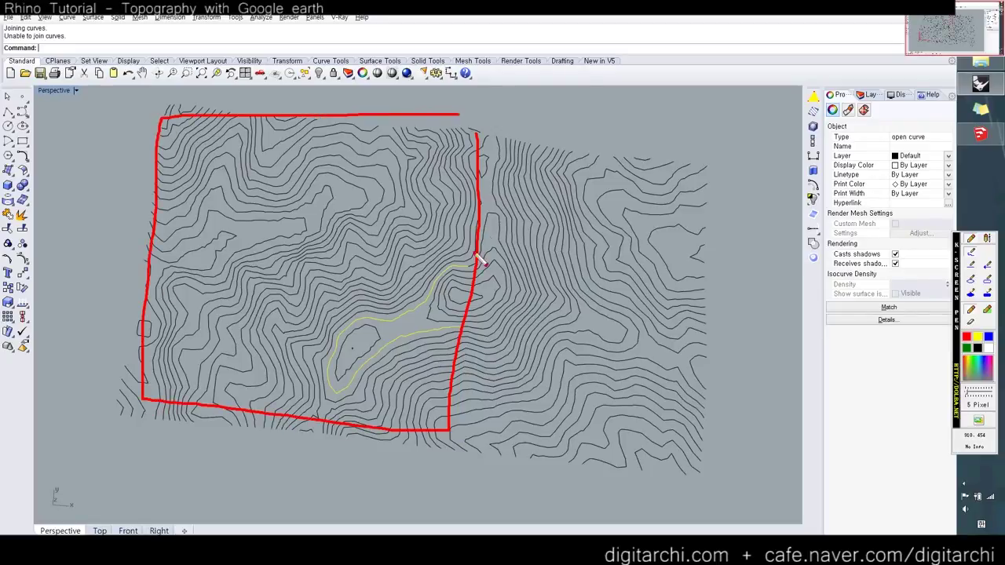
{"action": "key", "text": "Escape"}
{"action": "left_click", "coordinate": [484, 229]}
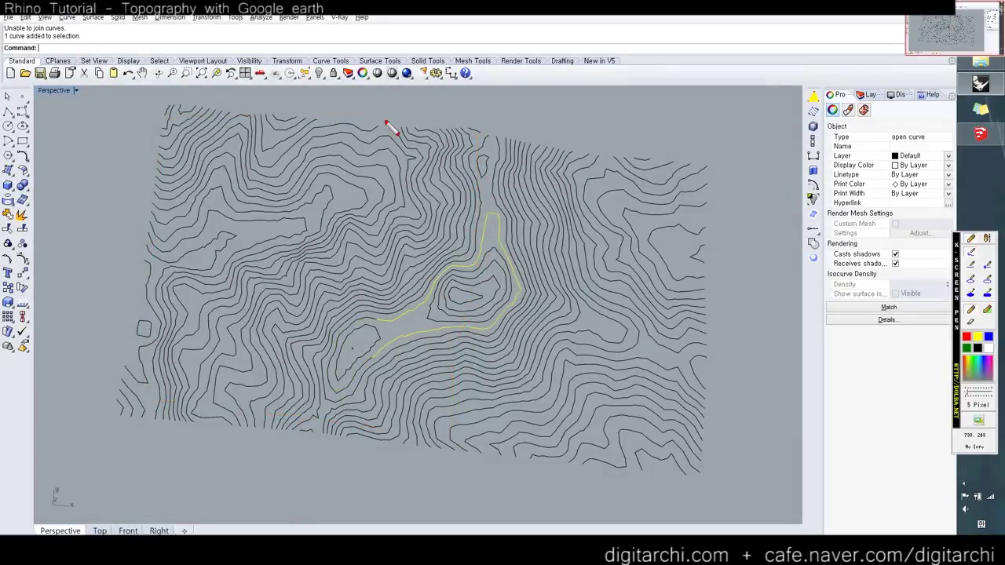
{"action": "mouse_move", "coordinate": [385, 122]}
{"action": "left_mouse_down"}
{"action": "mouse_move", "coordinate": [377, 359]}
{"action": "mouse_move", "coordinate": [546, 439]}
{"action": "mouse_move", "coordinate": [697, 244]}
{"action": "mouse_move", "coordinate": [501, 143]}
{"action": "mouse_move", "coordinate": [370, 124]}
{"action": "left_mouse_up"}
{"action": "mouse_move", "coordinate": [464, 340]}
{"action": "left_mouse_down"}
{"action": "mouse_move", "coordinate": [383, 353]}
{"action": "mouse_move", "coordinate": [455, 260]}
{"action": "mouse_move", "coordinate": [469, 342]}
{"action": "left_mouse_up"}
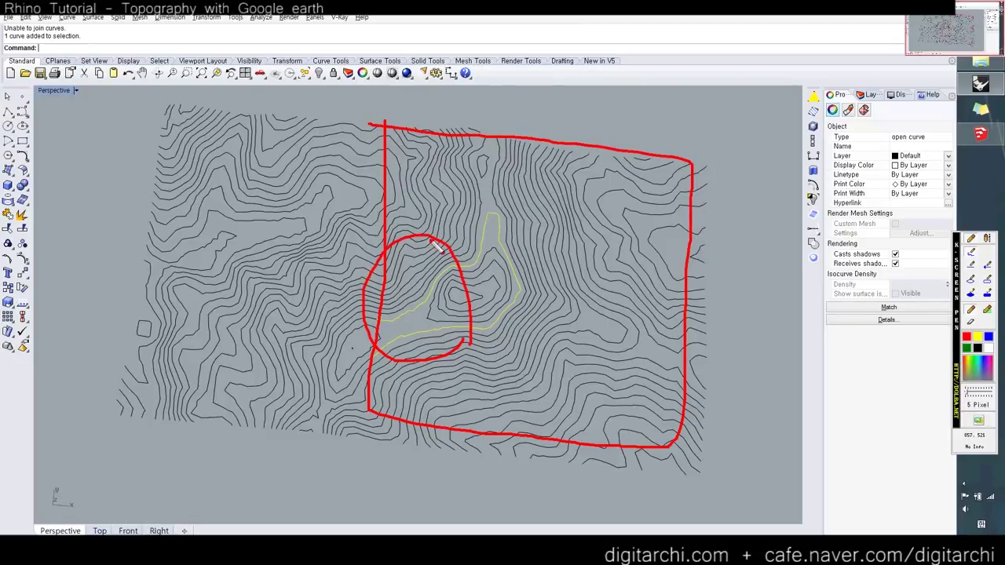
{"action": "mouse_move", "coordinate": [444, 240]}
{"action": "left_mouse_down"}
{"action": "mouse_move", "coordinate": [358, 280]}
{"action": "mouse_move", "coordinate": [385, 290]}
{"action": "left_mouse_up"}
{"action": "mouse_move", "coordinate": [460, 267]}
{"action": "left_mouse_down"}
{"action": "mouse_move", "coordinate": [403, 312]}
{"action": "mouse_move", "coordinate": [410, 339]}
{"action": "left_mouse_up"}
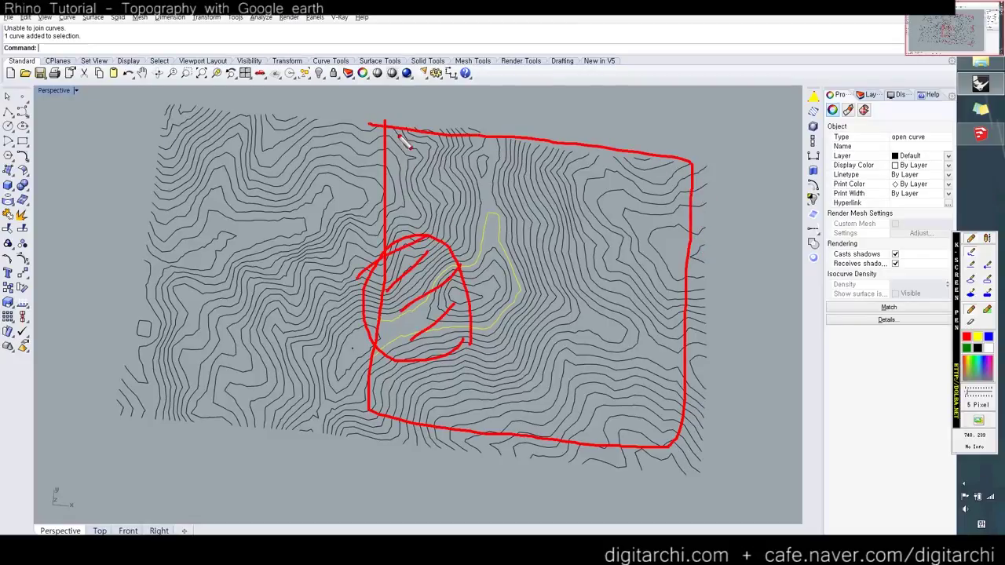
{"action": "key", "text": "Delete"}
{"action": "mouse_move", "coordinate": [392, 124]}
{"action": "left_mouse_down"}
{"action": "mouse_move", "coordinate": [377, 318]}
{"action": "mouse_move", "coordinate": [418, 435]}
{"action": "mouse_move", "coordinate": [458, 299]}
{"action": "mouse_move", "coordinate": [437, 129]}
{"action": "mouse_move", "coordinate": [393, 126]}
{"action": "left_mouse_up"}
{"action": "key", "text": "Escape"}
Step: Delete all the contour curves together with the bounding box
{"action": "scroll", "coordinate": [400, 299], "scroll_direction": "down", "scroll_amount": 3}
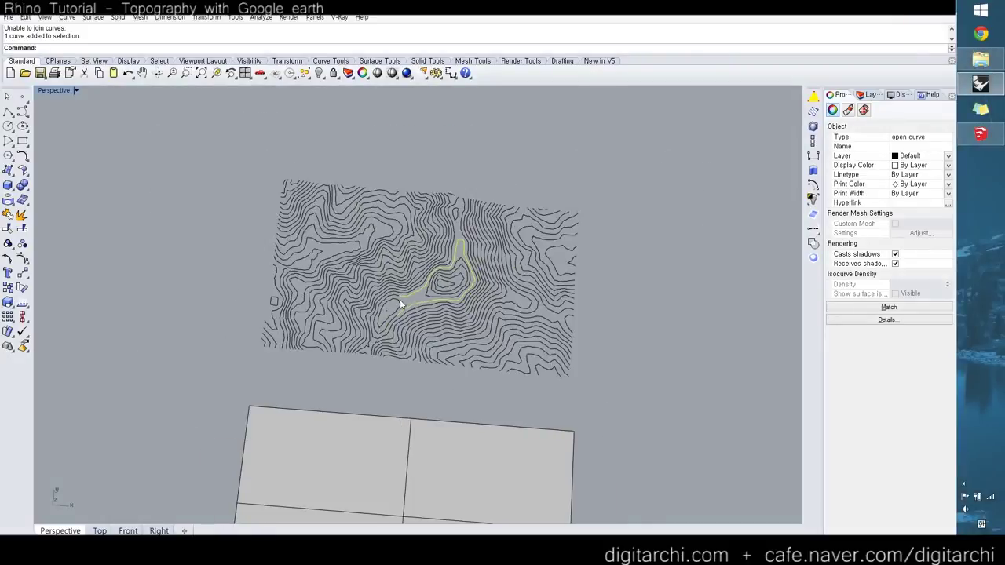
{"action": "scroll", "coordinate": [400, 299], "scroll_direction": "down", "scroll_amount": 2}
{"action": "left_click_drag", "start_coordinate": [265, 184], "coordinate": [549, 369]}
{"action": "key", "text": "Escape"}
{"action": "scroll", "coordinate": [450, 253], "scroll_direction": "up", "scroll_amount": 4}
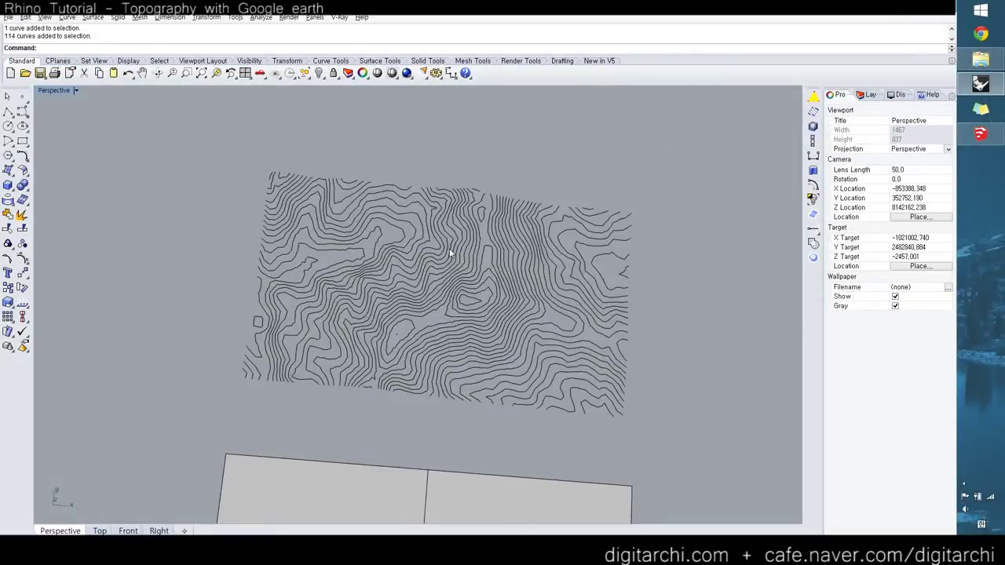
{"action": "left_click_drag", "start_coordinate": [233, 154], "coordinate": [675, 461]}
{"action": "scroll", "coordinate": [606, 464], "scroll_direction": "down", "scroll_amount": 2}
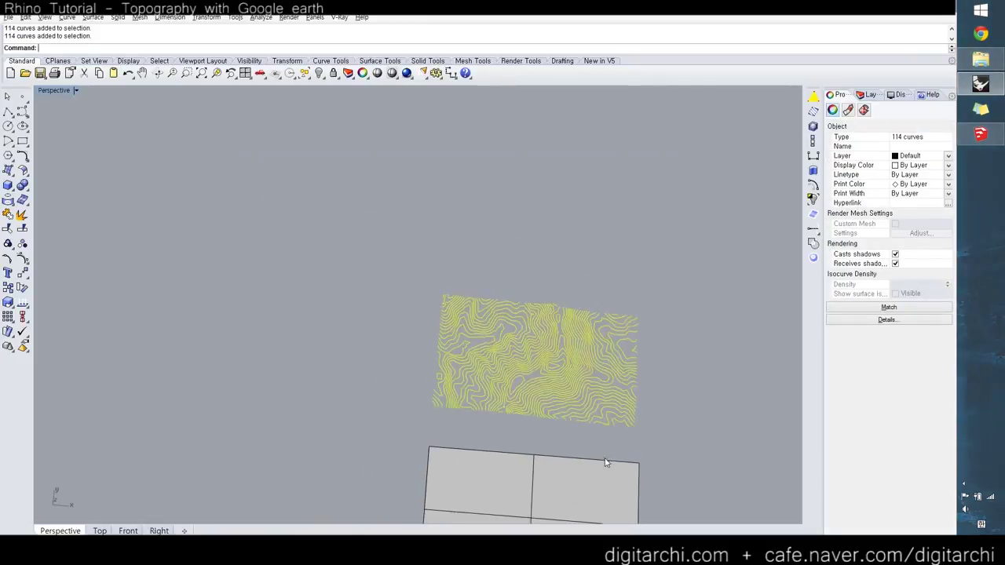
{"action": "key", "text": "Delete"}
Step: Maximize the Top view with both terrain meshes fully in frame and nothing selected
{"action": "right_click", "coordinate": [216, 73]}
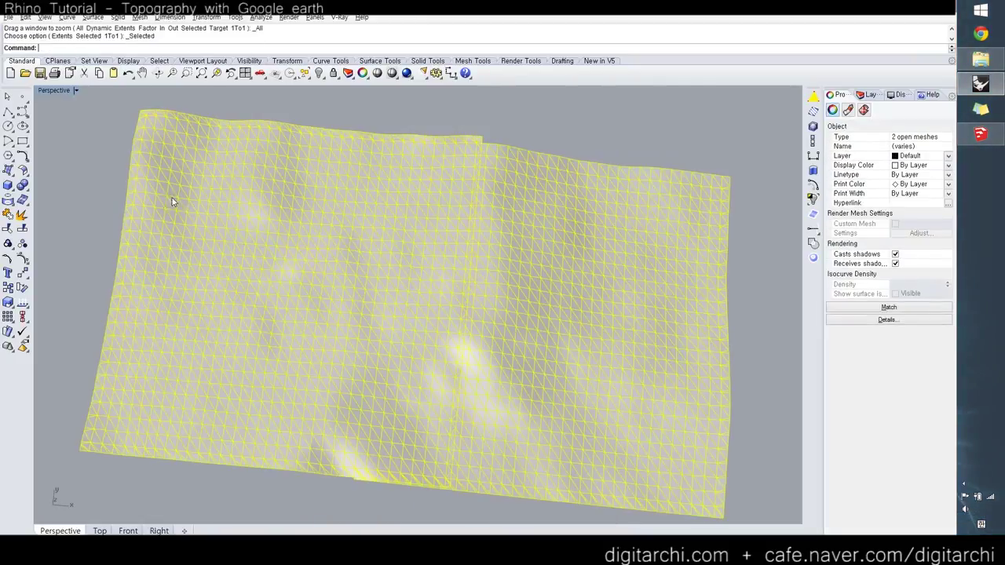
{"action": "key", "text": "ctrl+F1"}
{"action": "scroll", "coordinate": [310, 182], "scroll_direction": "down", "scroll_amount": 3}
{"action": "key", "text": "Escape"}
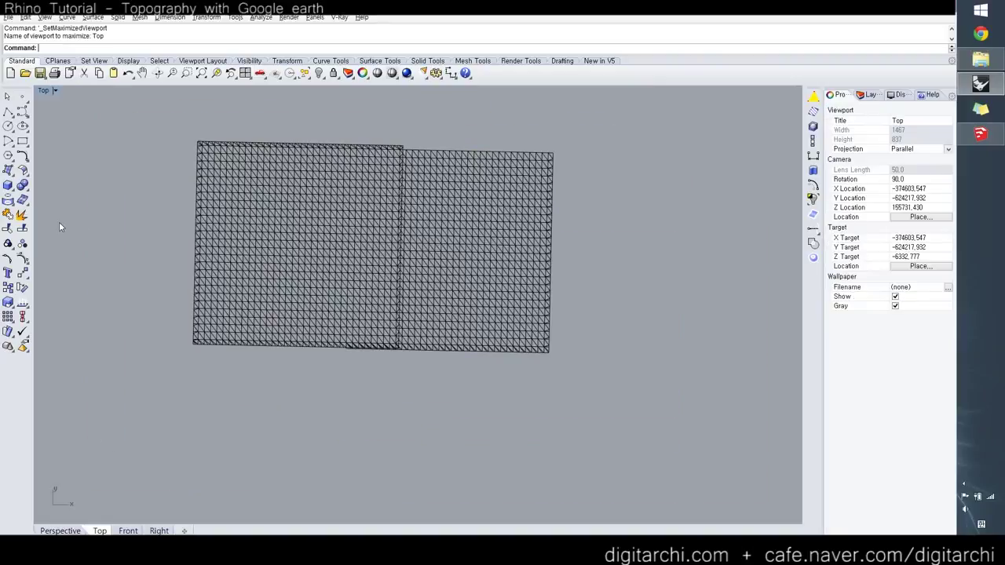
Step: Drape a surface over a window enclosing both terrain meshes, with automatic spacing and automatic maximum depth detection
{"action": "type", "text": "crape"}
{"action": "key", "text": "Return"}
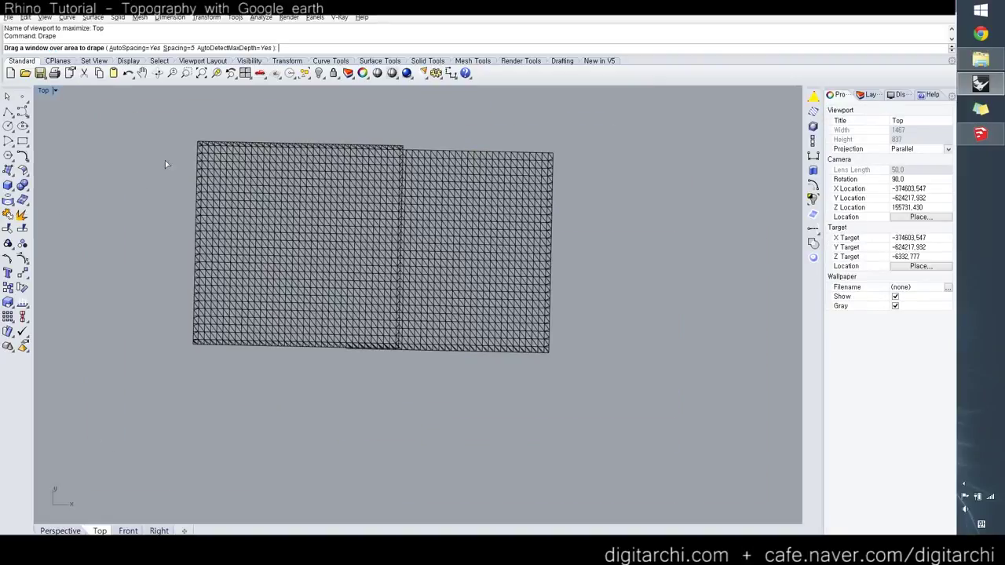
{"action": "key", "text": "Escape"}
{"action": "type", "text": "drape"}
{"action": "key", "text": "Return"}
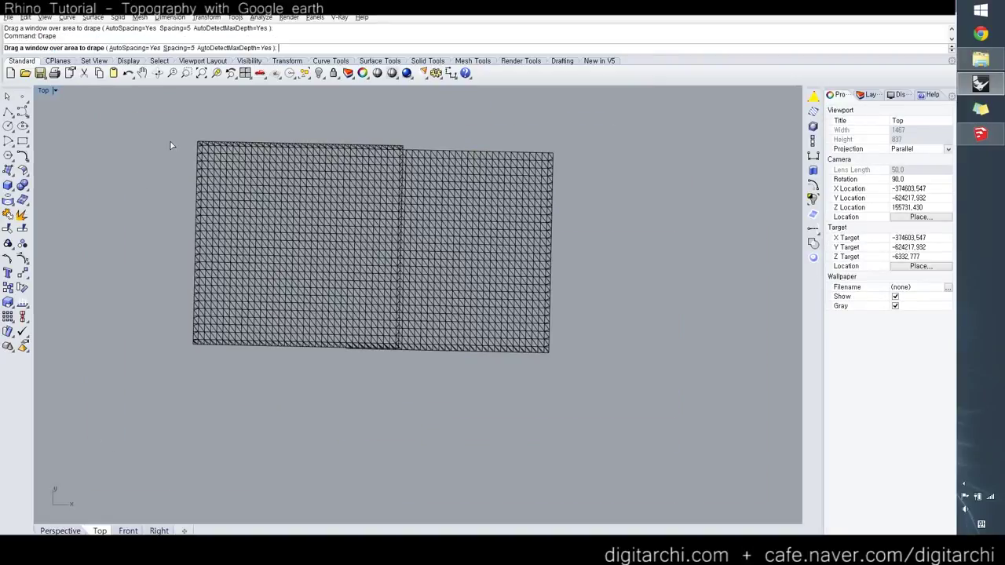
{"action": "left_click_drag", "start_coordinate": [305, 267], "coordinate": [522, 360]}
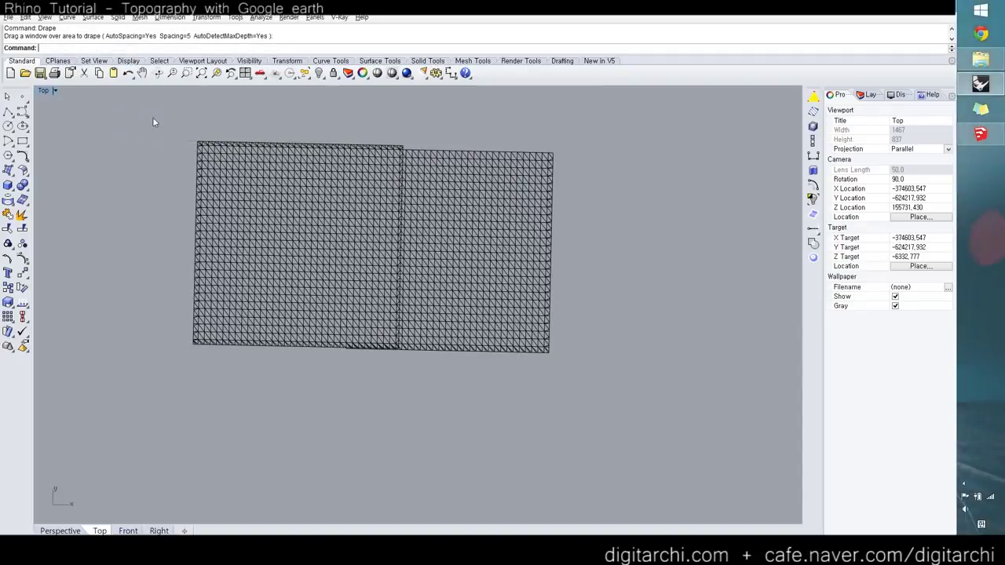
{"action": "left_click_drag", "start_coordinate": [168, 118], "coordinate": [581, 357]}
{"action": "key", "text": "Return"}
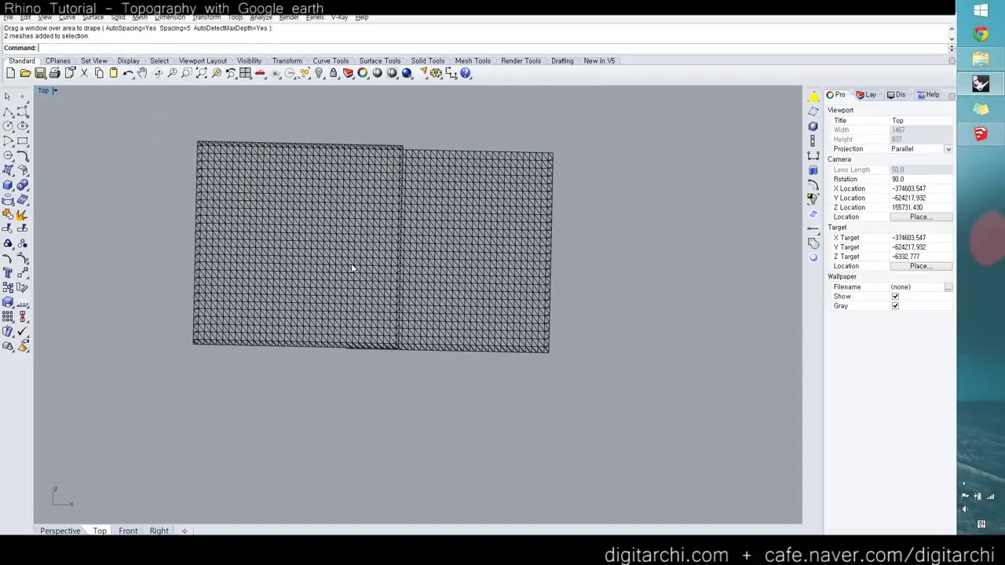
{"action": "left_click_drag", "start_coordinate": [162, 120], "coordinate": [564, 357]}
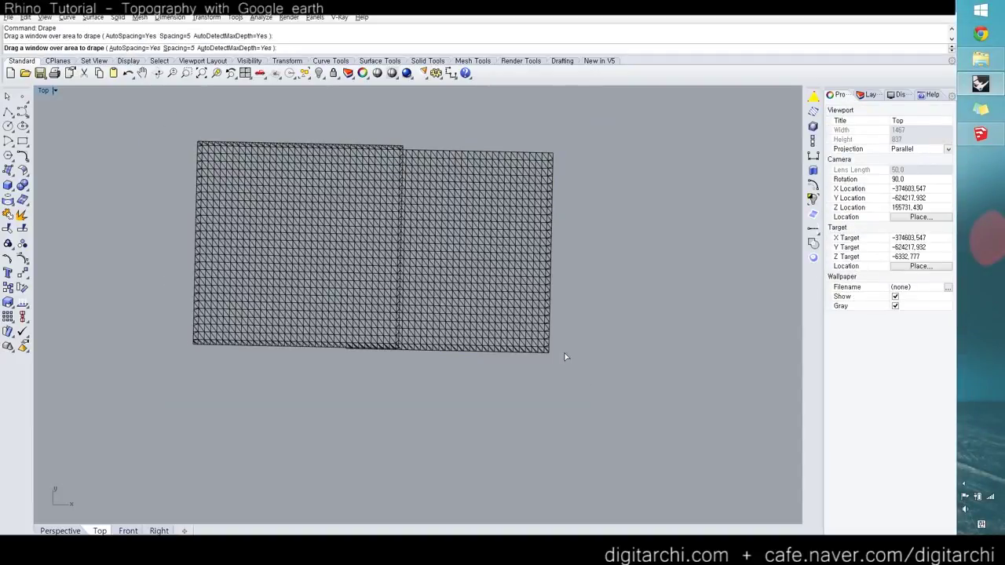
Step: Move the draped surface clear of the terrain meshes in the Perspective view and examine it up close
{"action": "key", "text": "ctrl+F4"}
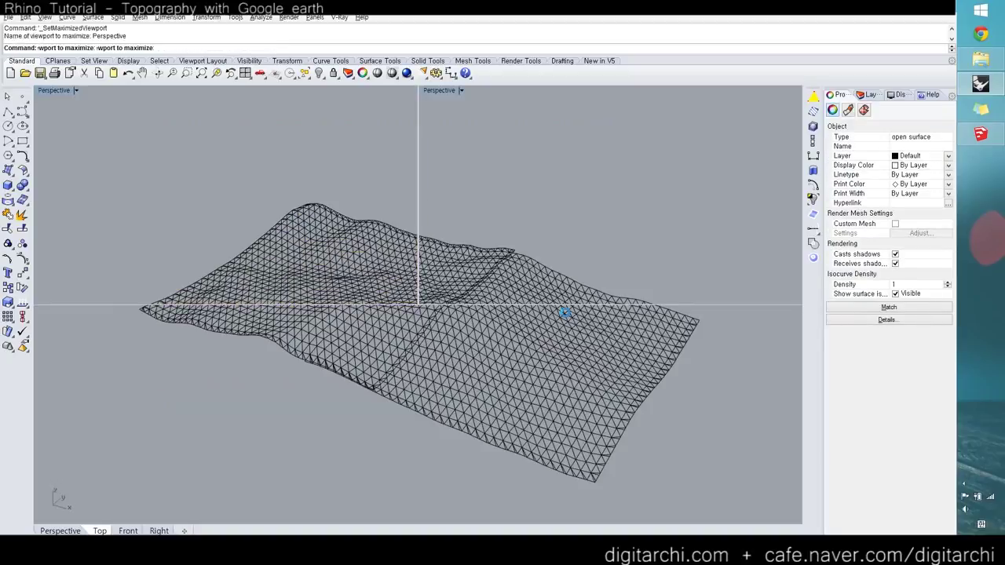
{"action": "type", "text": "ZS"}
{"action": "key", "text": "Return"}
{"action": "scroll", "coordinate": [553, 334], "scroll_direction": "down", "scroll_amount": 5}
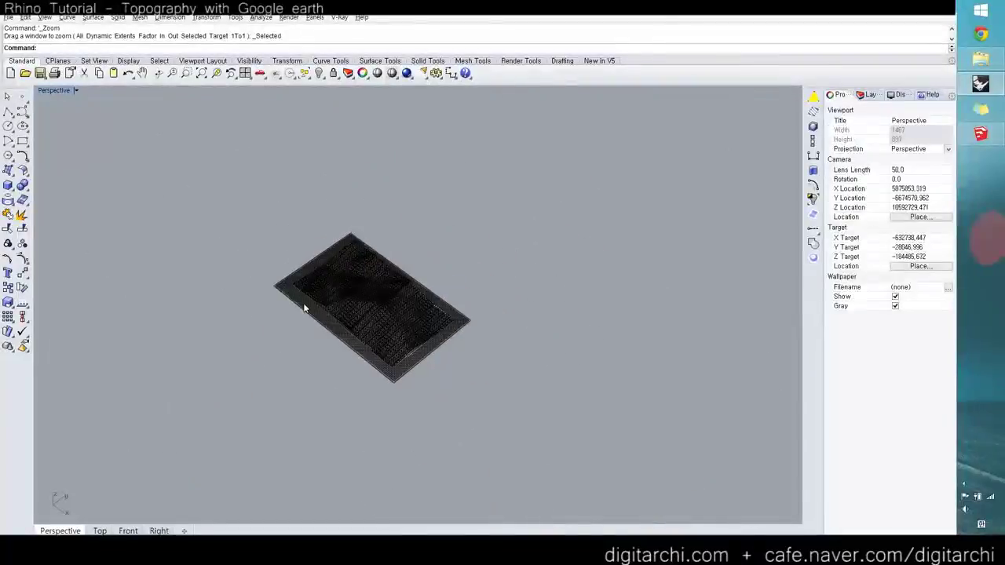
{"action": "left_click_drag", "start_coordinate": [385, 311], "coordinate": [530, 406]}
{"action": "type", "text": "zs"}
{"action": "key", "text": "Return"}
{"action": "left_click", "coordinate": [588, 452]}
{"action": "scroll", "coordinate": [431, 345], "scroll_direction": "up", "scroll_amount": 9}
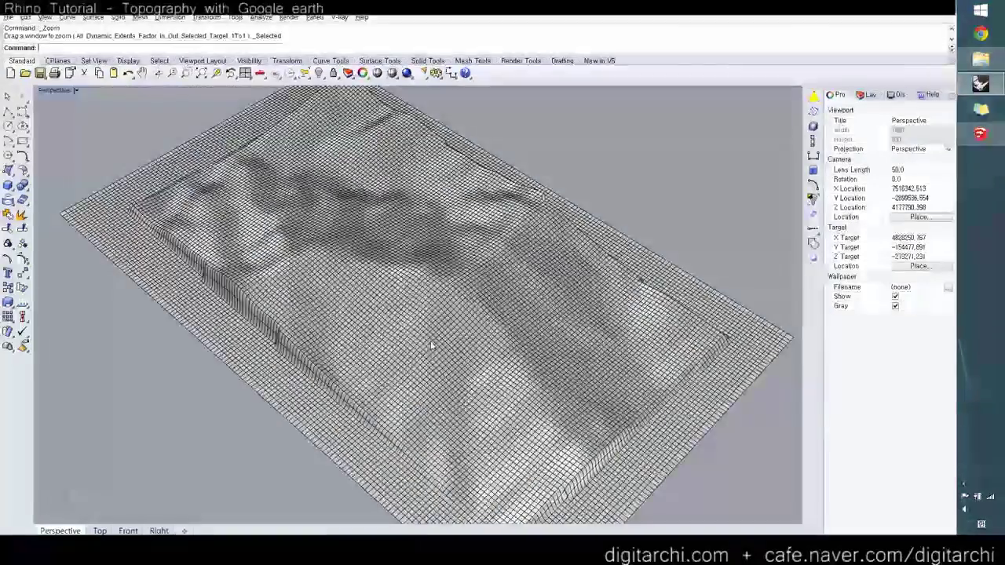
Step: Create a bounding box around the draped terrain surface
{"action": "right_click_drag", "start_coordinate": [409, 300], "coordinate": [382, 267]}
{"action": "scroll", "coordinate": [383, 293], "scroll_direction": "up", "scroll_amount": 8}
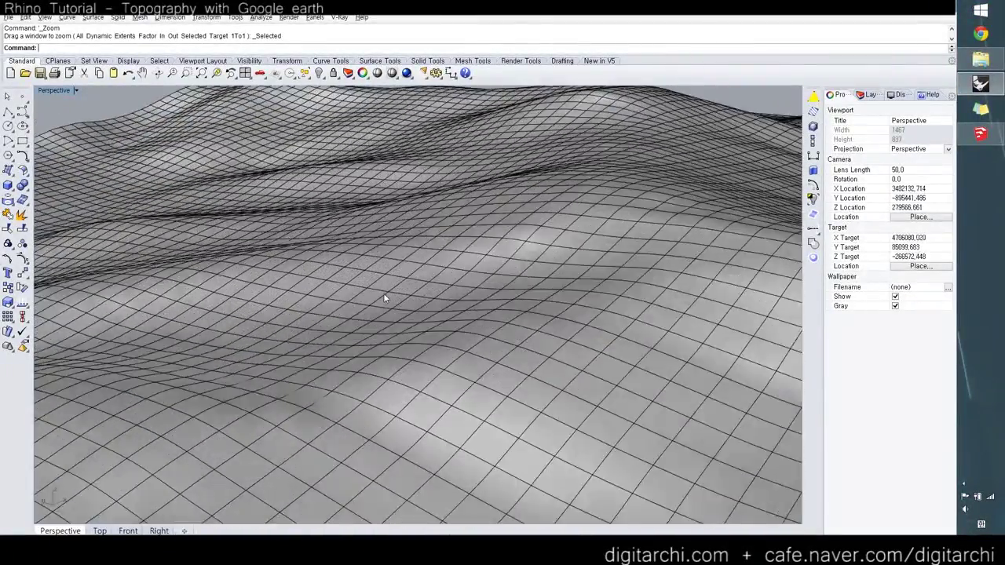
{"action": "scroll", "coordinate": [385, 292], "scroll_direction": "down", "scroll_amount": 8}
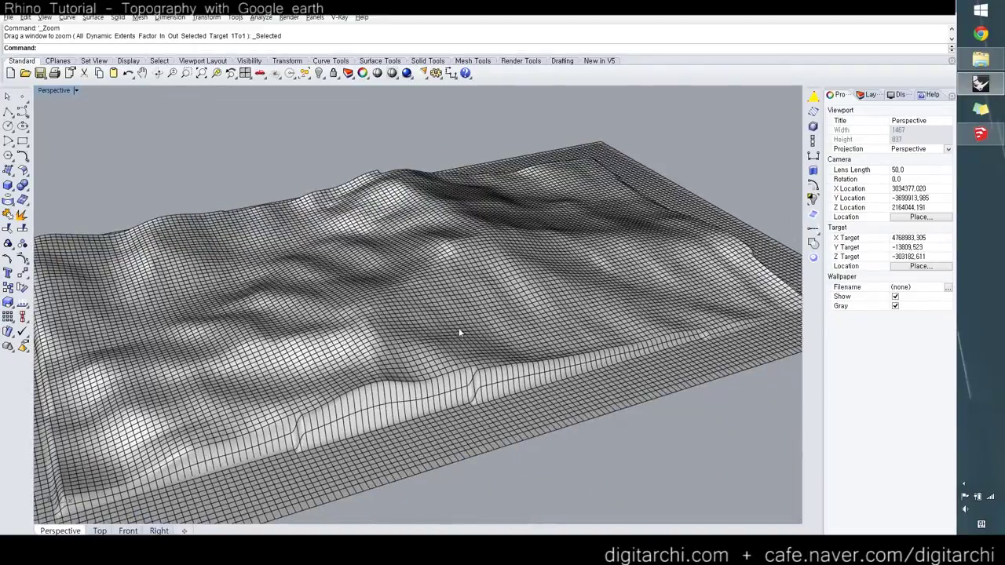
{"action": "scroll", "coordinate": [413, 322], "scroll_direction": "up", "scroll_amount": 3}
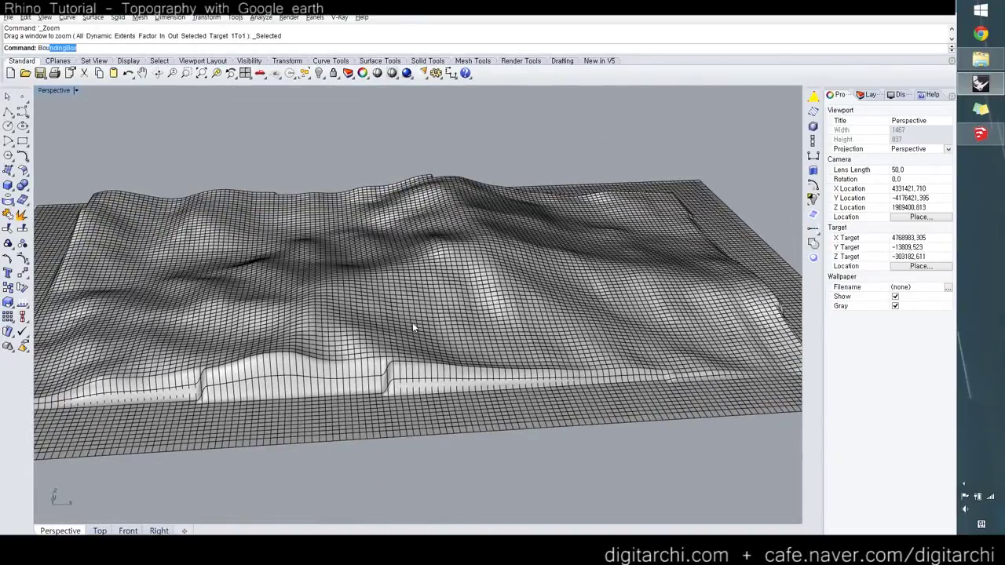
{"action": "key", "text": "Return"}
{"action": "left_click", "coordinate": [383, 320]}
{"action": "key", "text": "Return"}
{"action": "scroll", "coordinate": [397, 326], "scroll_direction": "down", "scroll_amount": 4}
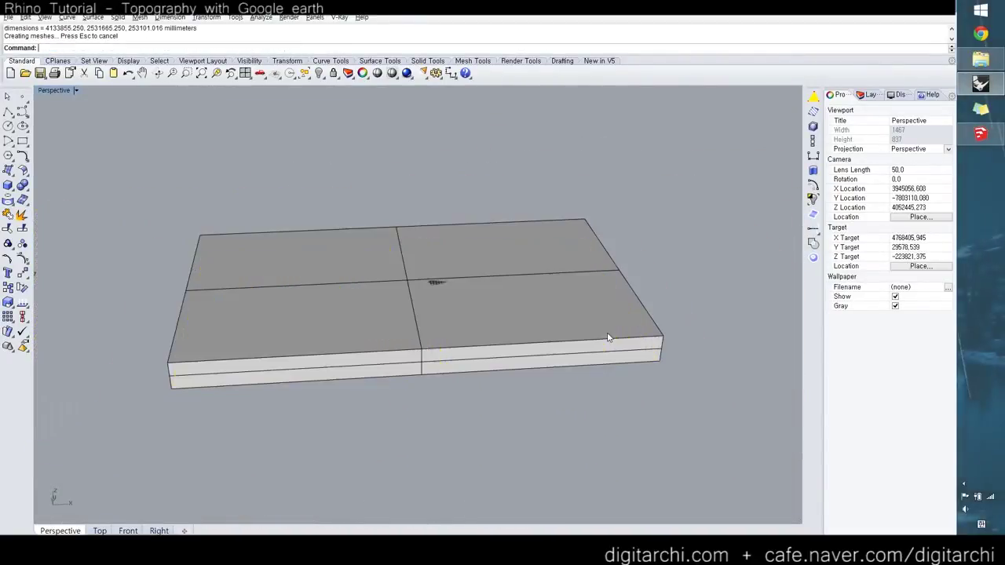
Step: Contour the draped surface along the bounding box's vertical corner edge, from its lower to its upper corner, at a spacing of 1000 mm
{"action": "type", "text": "Contour"}
{"action": "key", "text": "Return"}
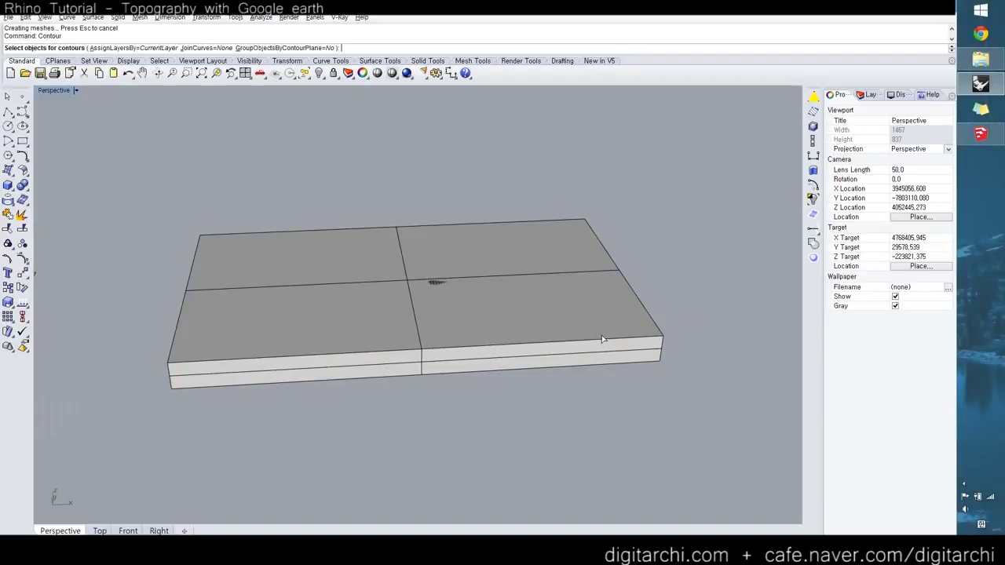
{"action": "left_click", "coordinate": [492, 278]}
{"action": "key", "text": "Return"}
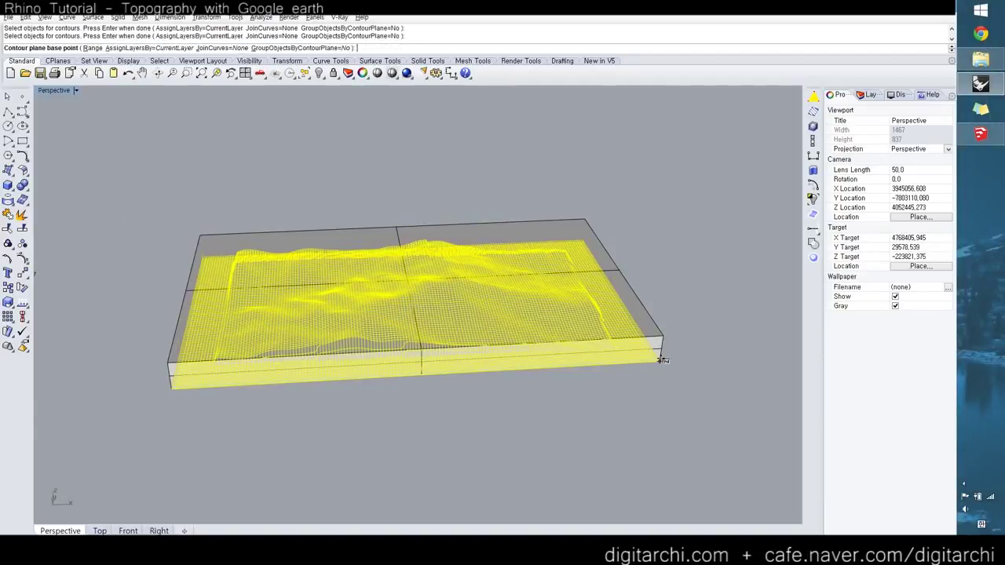
{"action": "left_click", "coordinate": [663, 334]}
{"action": "left_click", "coordinate": [665, 331]}
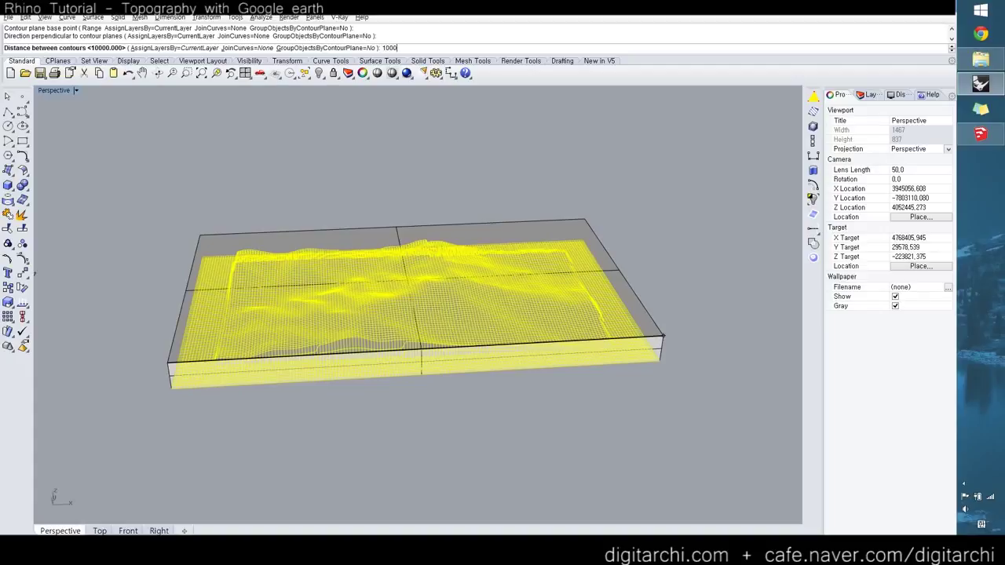
{"action": "key", "text": "Return"}
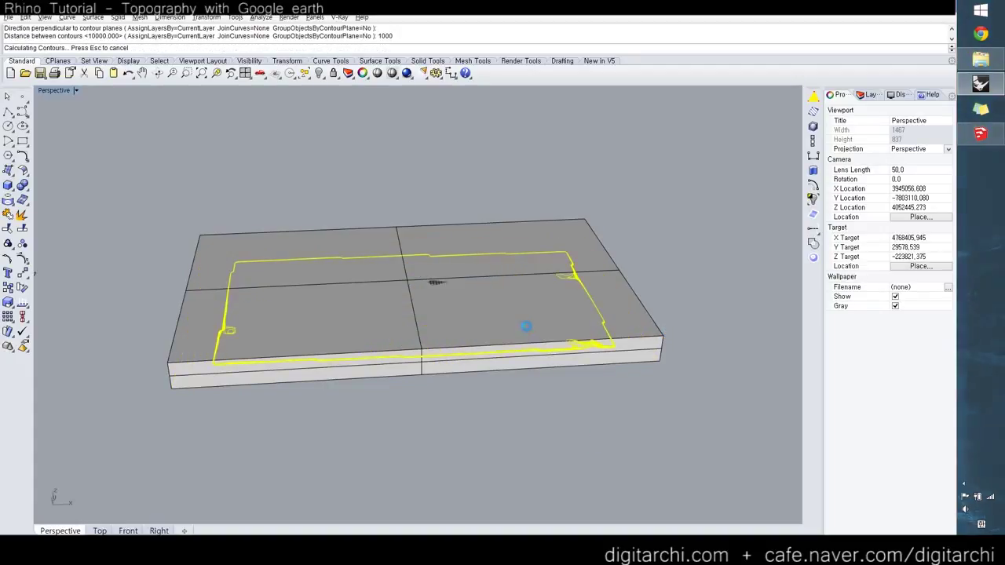
Step: Mark two corners of the contour outline with the red screen pen and write "closed" and "DMZ", both underlined
{"action": "key", "text": "F12"}
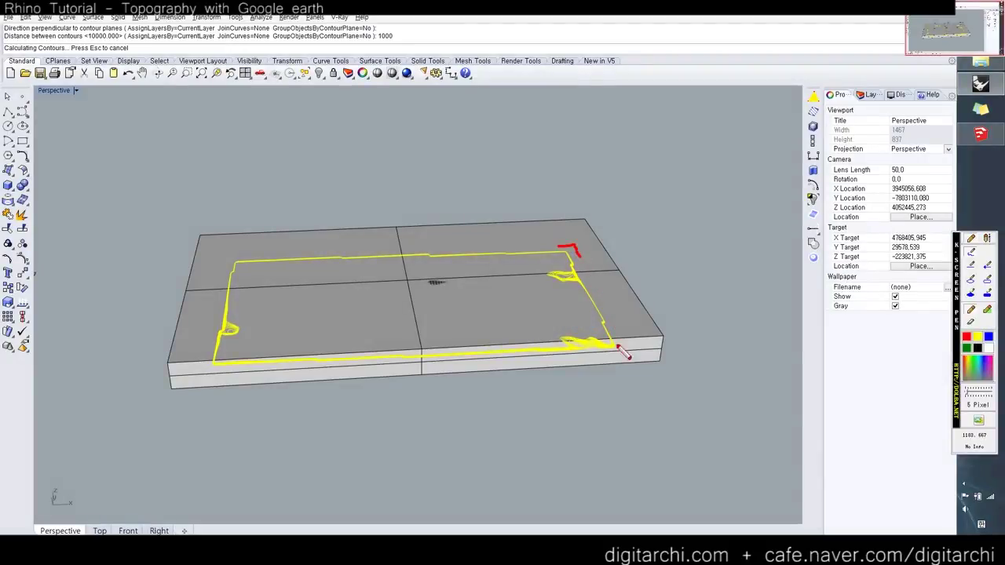
{"action": "mouse_move", "coordinate": [562, 390]}
{"action": "left_mouse_down"}
{"action": "mouse_move", "coordinate": [548, 397]}
{"action": "mouse_move", "coordinate": [561, 402]}
{"action": "left_mouse_up"}
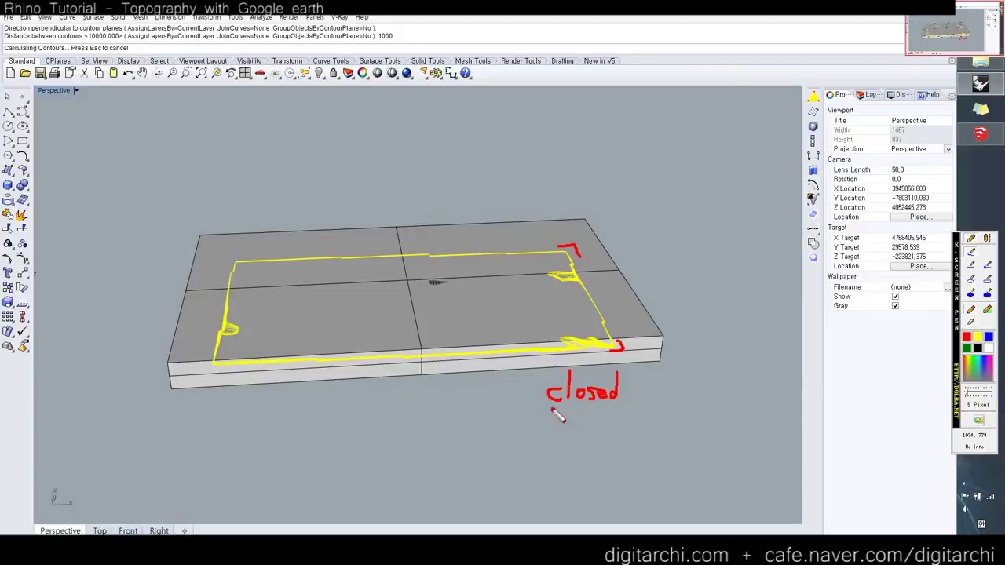
{"action": "left_click_drag", "start_coordinate": [550, 407], "coordinate": [611, 406]}
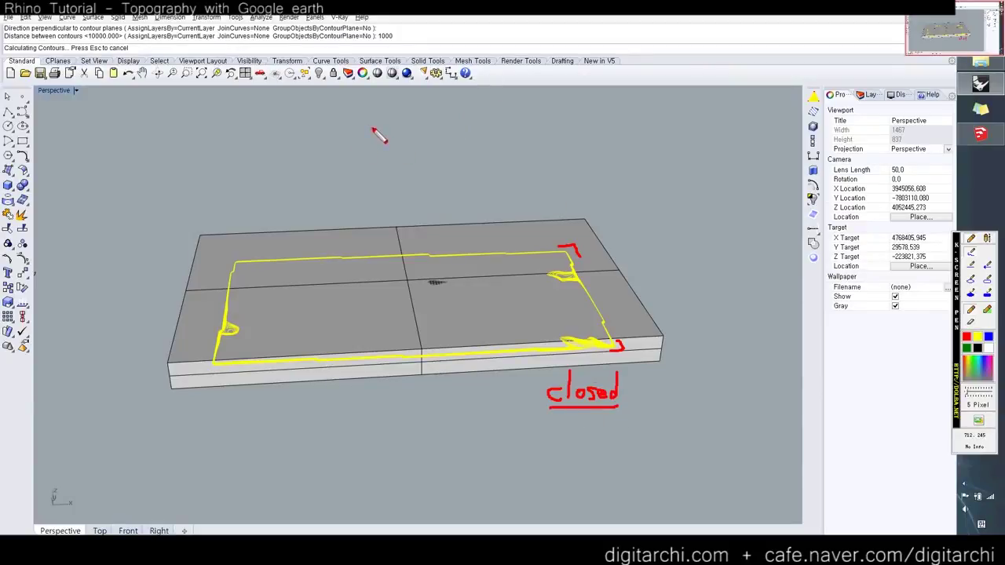
{"action": "mouse_move", "coordinate": [373, 129]}
{"action": "left_mouse_down"}
{"action": "mouse_move", "coordinate": [371, 162]}
{"action": "mouse_move", "coordinate": [409, 129]}
{"action": "mouse_move", "coordinate": [426, 148]}
{"action": "mouse_move", "coordinate": [466, 135]}
{"action": "mouse_move", "coordinate": [466, 161]}
{"action": "left_mouse_up"}
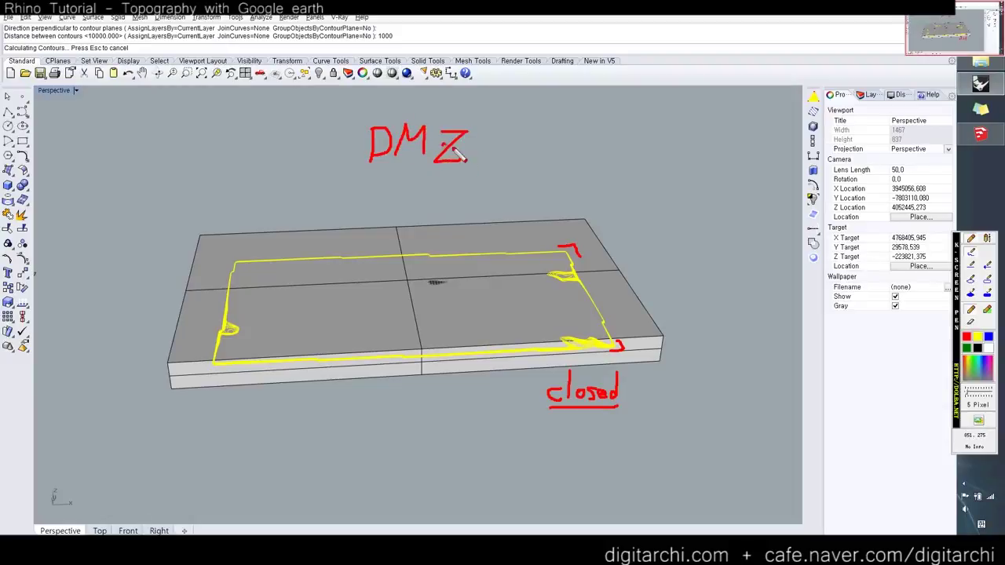
{"action": "left_click_drag", "start_coordinate": [365, 174], "coordinate": [433, 170]}
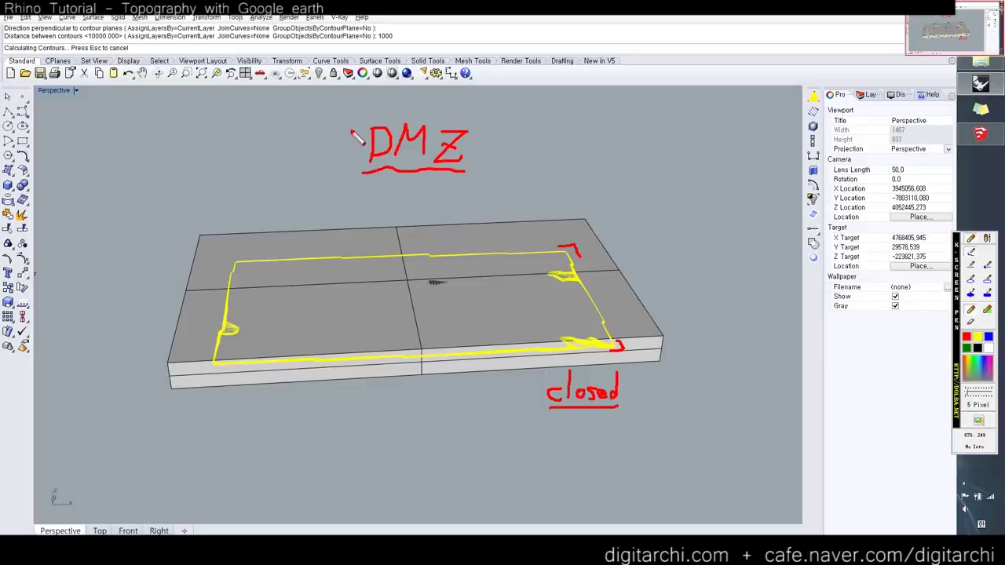
{"action": "left_click_drag", "start_coordinate": [453, 118], "coordinate": [486, 122]}
{"action": "key", "text": "Escape"}
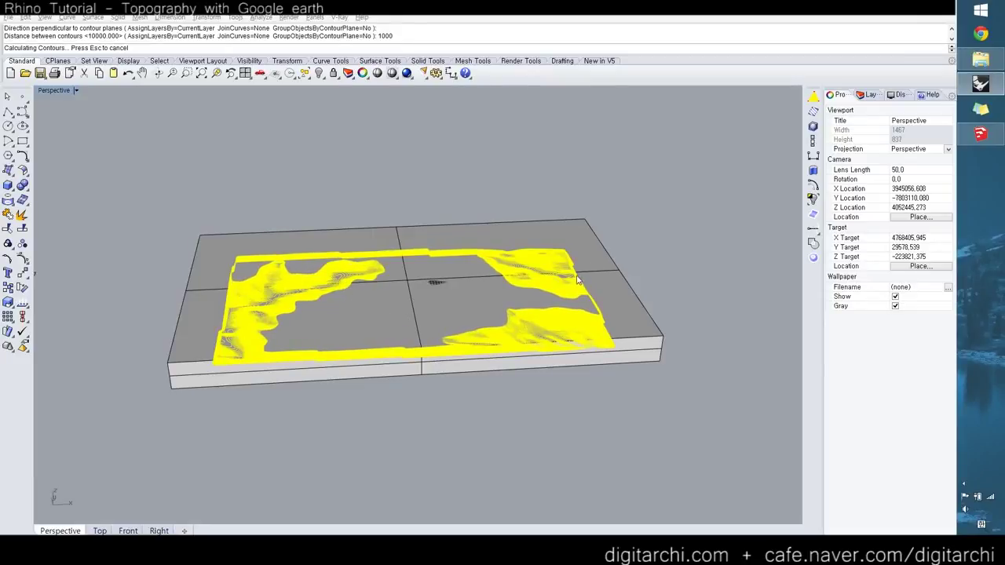
Step: Switch to Chrome, open Google Maps and search for 서울
{"action": "left_click", "coordinate": [981, 34]}
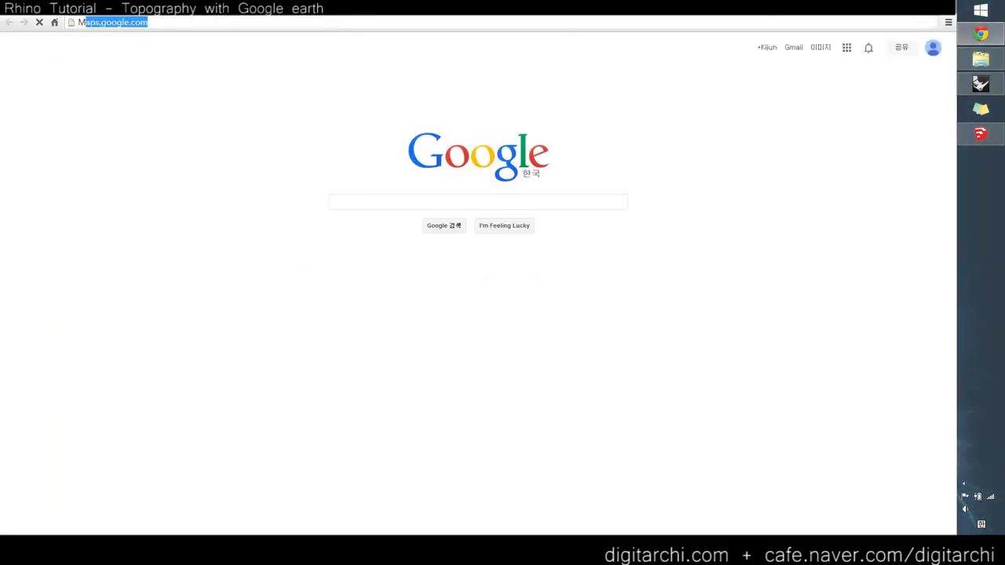
{"action": "type", "text": "map"}
{"action": "key", "text": "Return"}
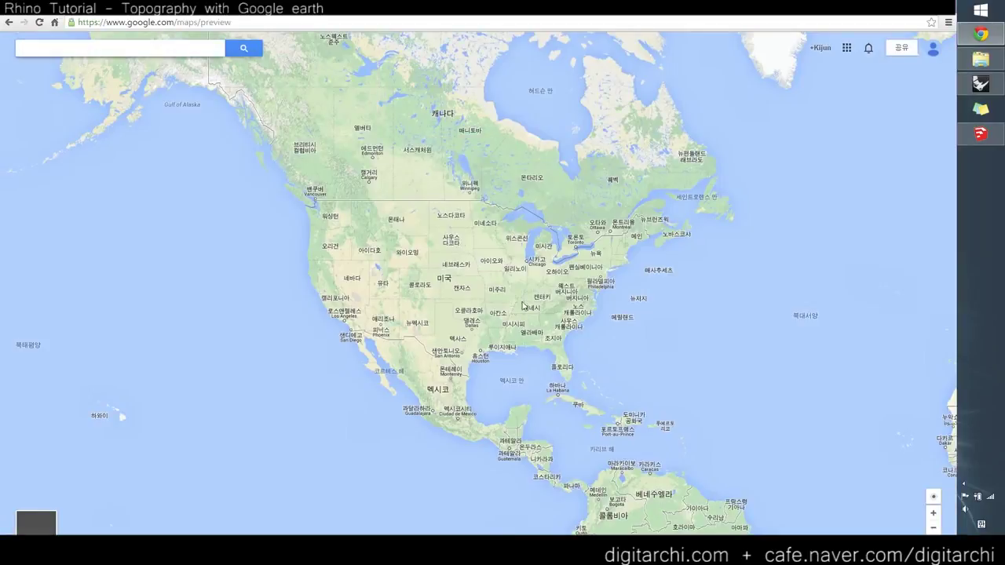
{"action": "type", "text": "T"}
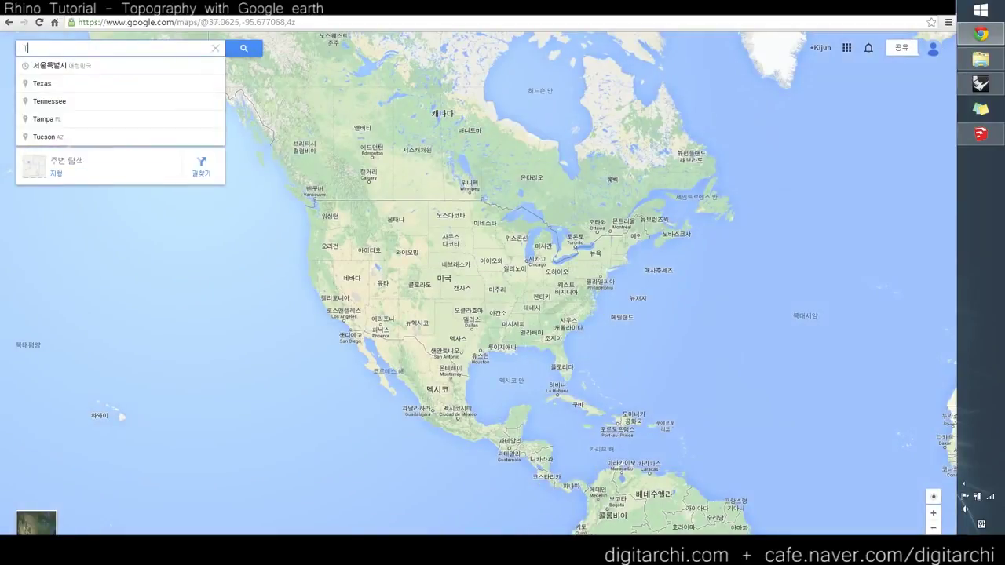
{"action": "type", "text": "서울"}
{"action": "key", "text": "Return"}
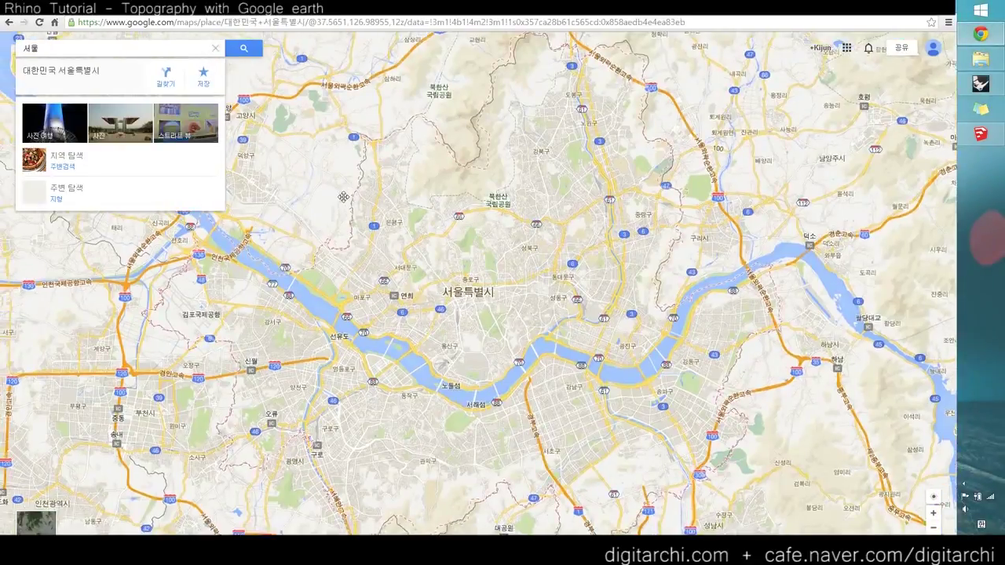
Step: Examine the map of central Seoul around Namsan up close for the detail it offers
{"action": "scroll", "coordinate": [484, 286], "scroll_direction": "up", "scroll_amount": 1}
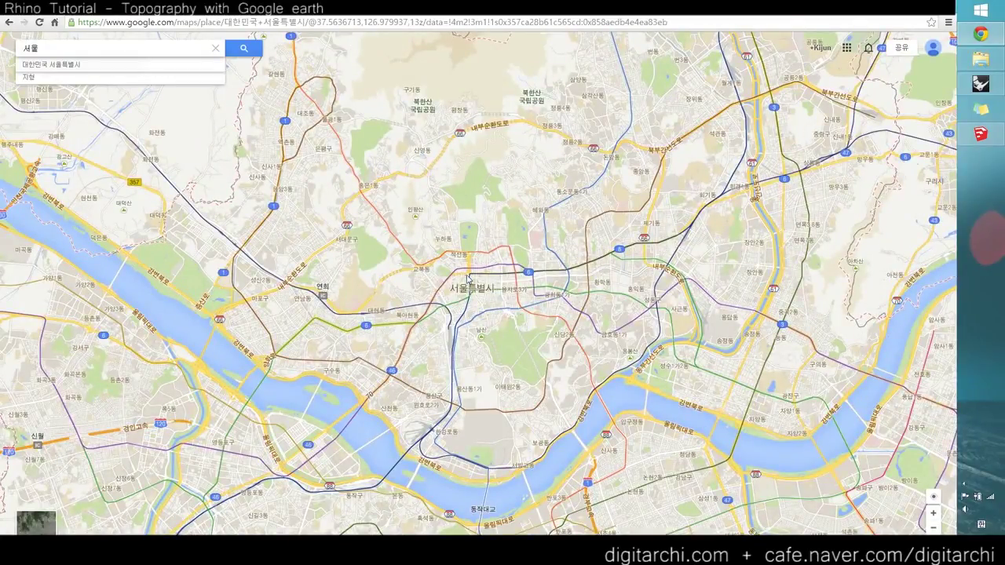
{"action": "scroll", "coordinate": [469, 279], "scroll_direction": "up", "scroll_amount": 2}
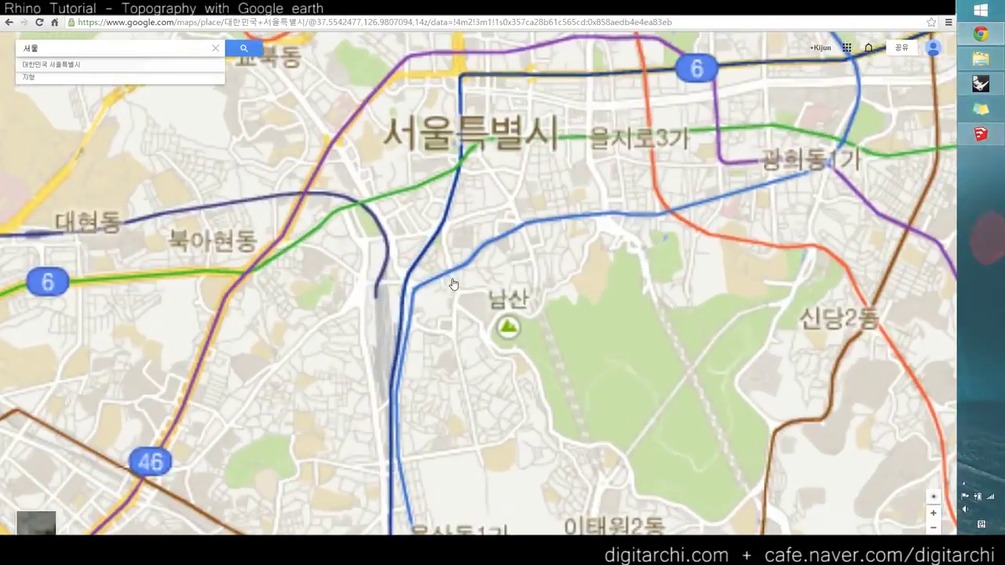
{"action": "key", "text": "F9"}
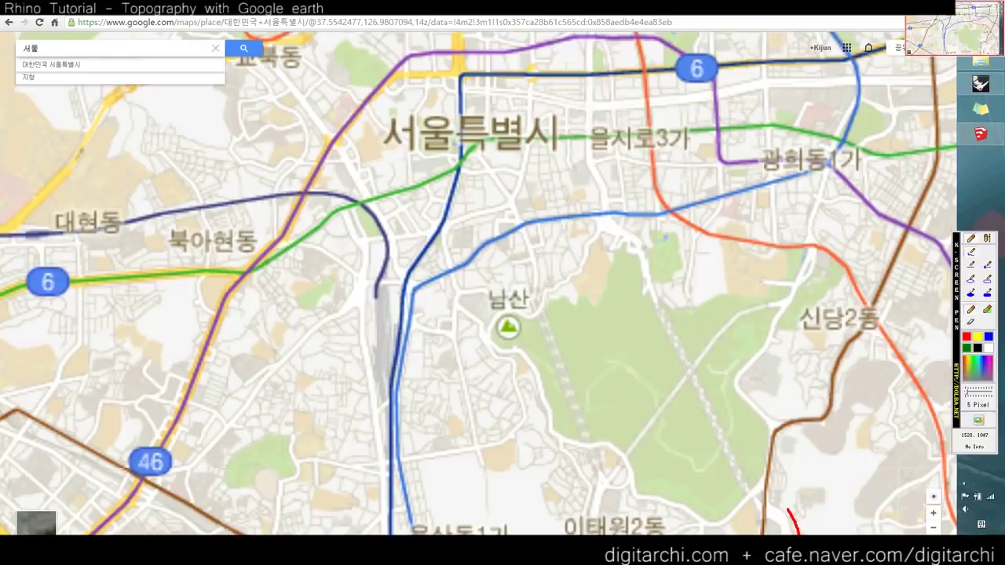
{"action": "key", "text": "F9"}
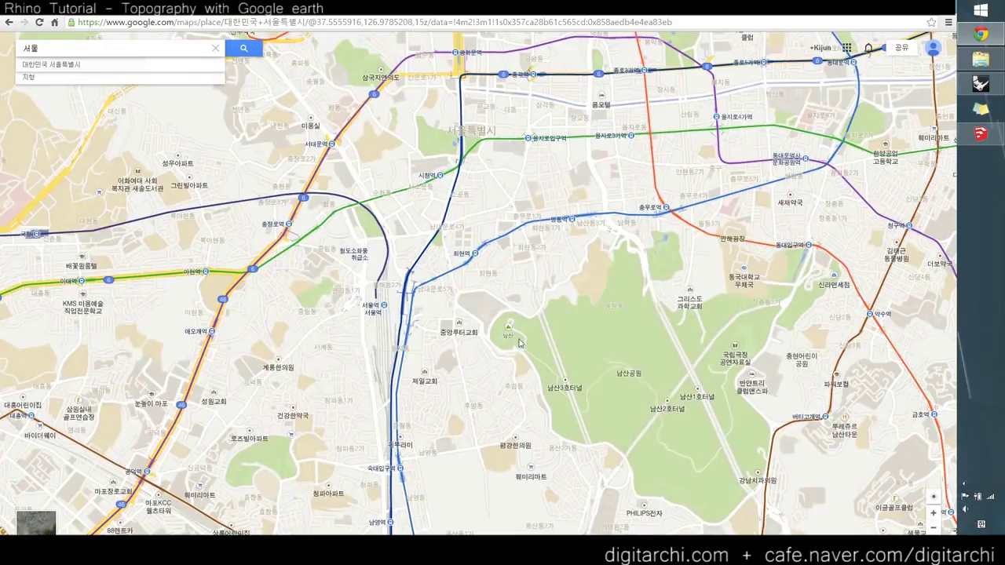
{"action": "scroll", "coordinate": [428, 334], "scroll_direction": "down", "scroll_amount": 1}
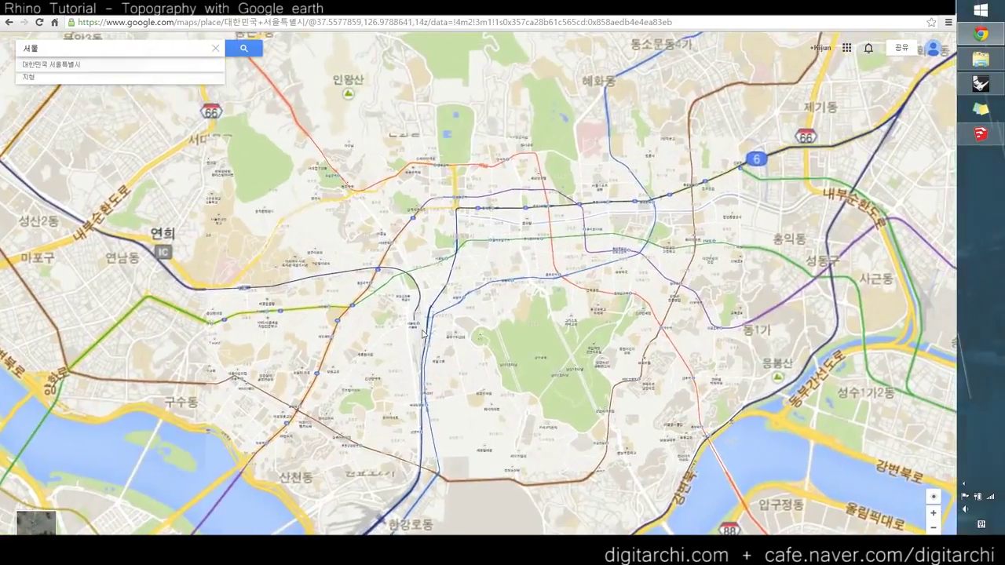
Step: Go from Korea to western Japan on the map and examine the Okayama area up close for comparison
{"action": "scroll", "coordinate": [423, 335], "scroll_direction": "down", "scroll_amount": 6}
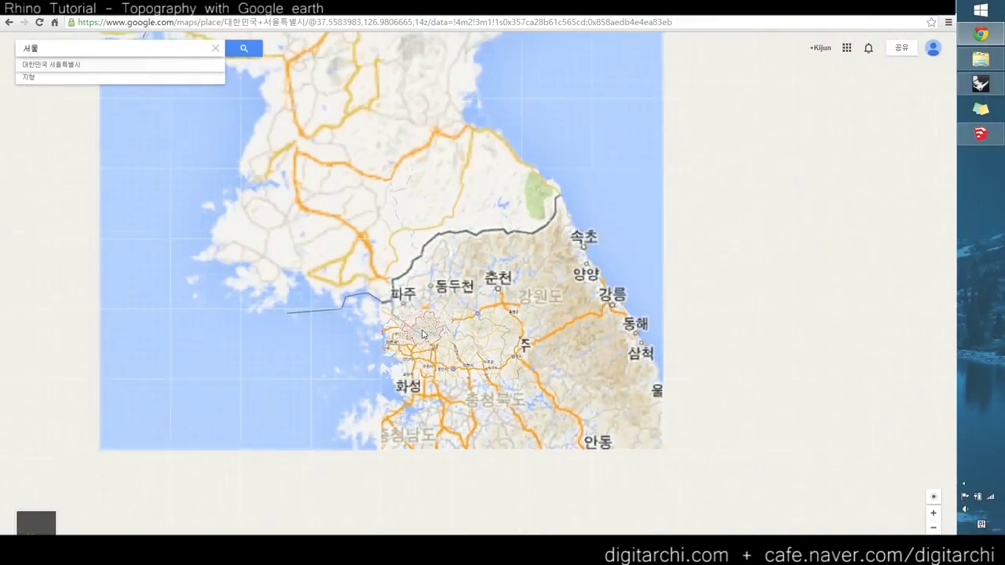
{"action": "key", "text": "Down"}
{"action": "key", "text": "Right"}
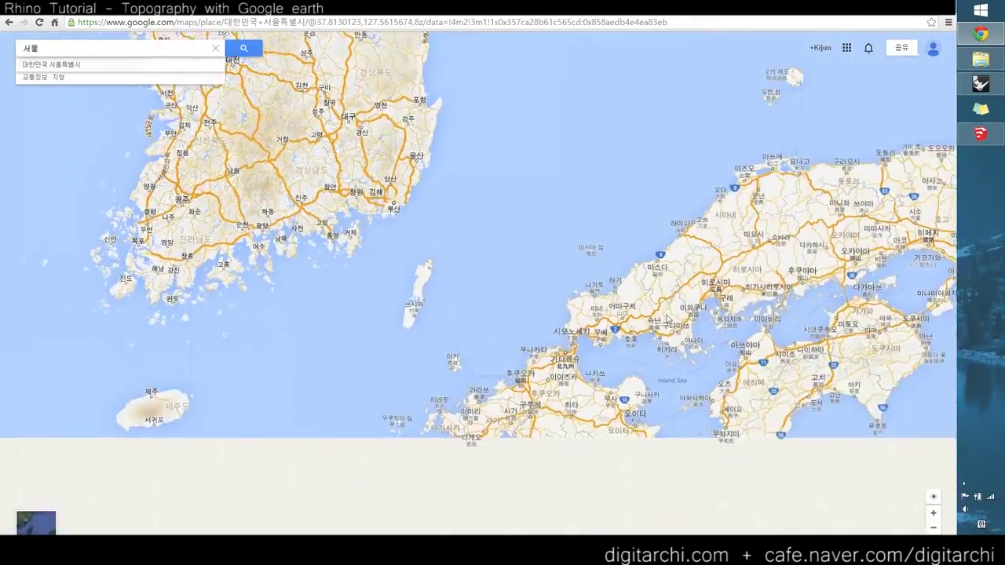
{"action": "scroll", "coordinate": [649, 293], "scroll_direction": "up", "scroll_amount": 3}
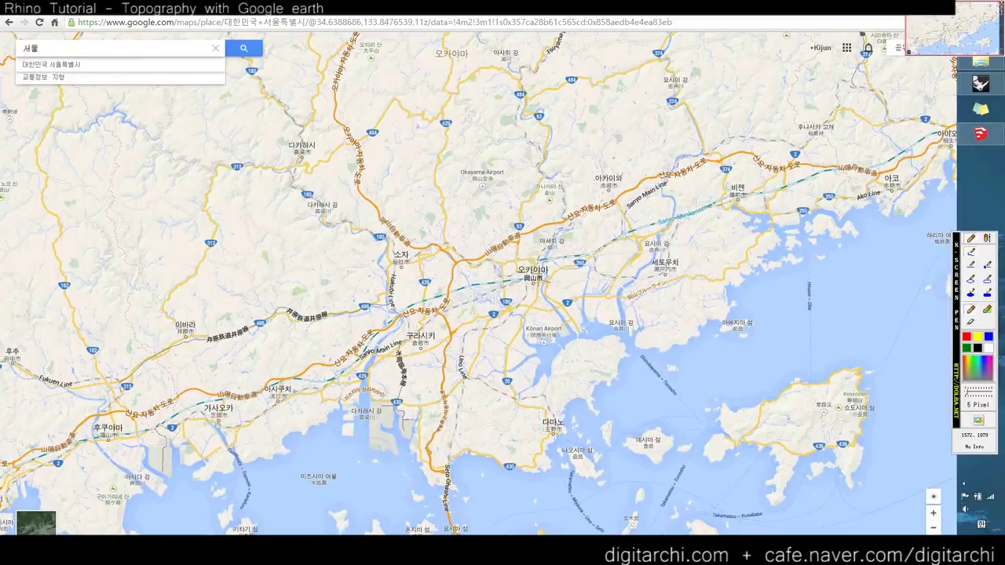
{"action": "key", "text": "Escape"}
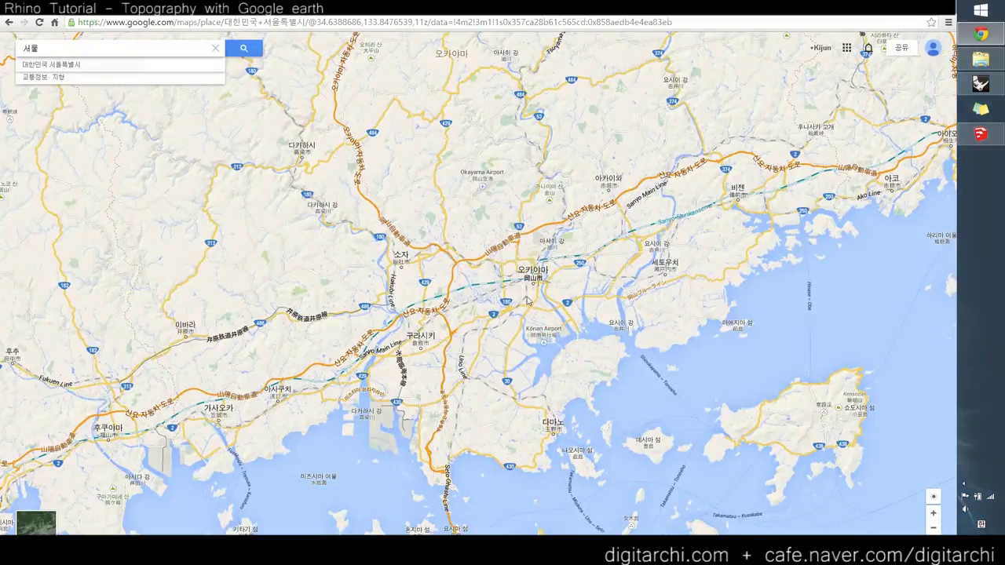
{"action": "scroll", "coordinate": [495, 273], "scroll_direction": "down", "scroll_amount": 2}
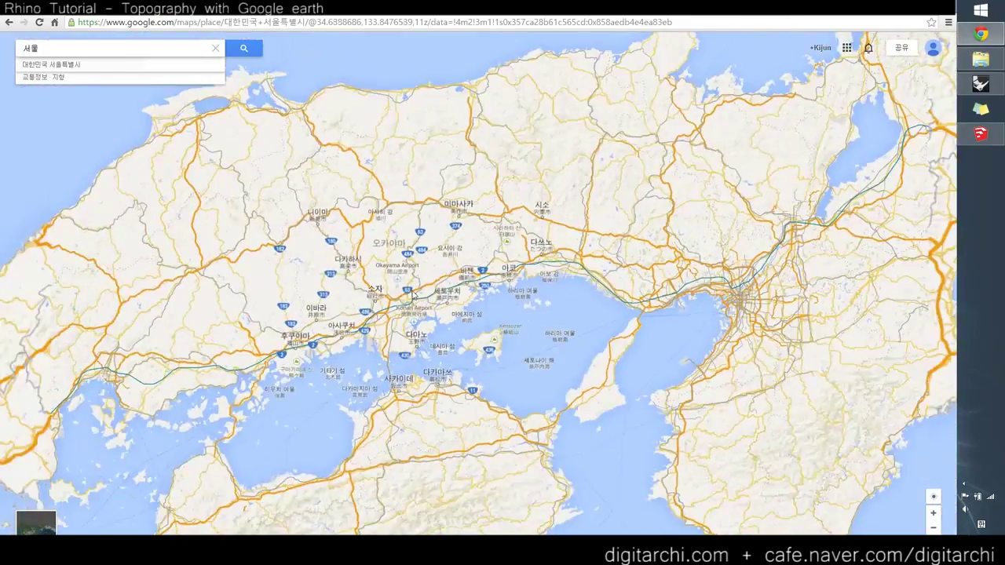
Step: Examine the mountain relief of the Kamchatka Peninsula on the map, from the whole coastline down to the individual ranges
{"action": "scroll", "coordinate": [412, 296], "scroll_direction": "down", "scroll_amount": 1}
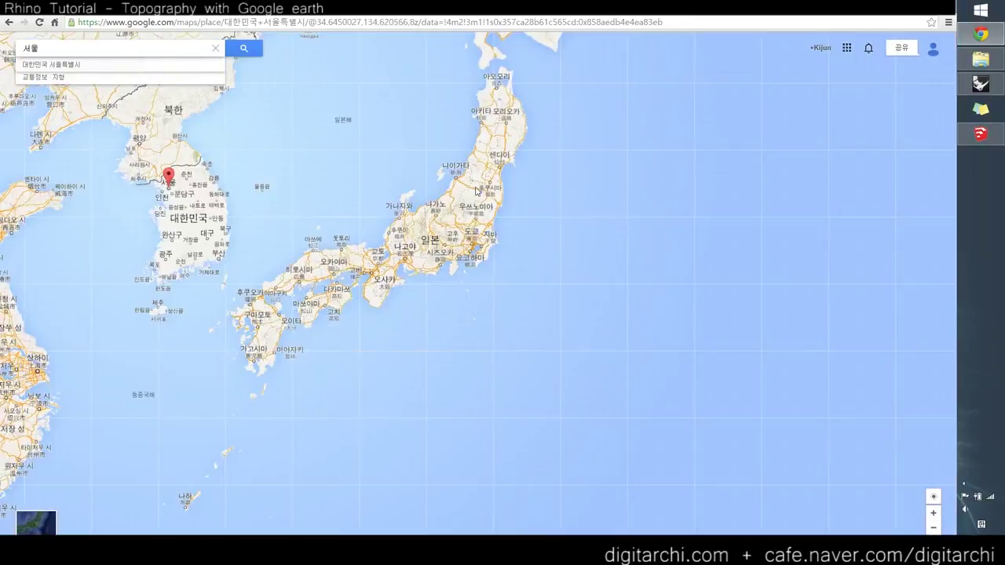
{"action": "scroll", "coordinate": [476, 190], "scroll_direction": "down", "scroll_amount": 2}
{"action": "left_click_drag", "start_coordinate": [477, 190], "coordinate": [389, 339]}
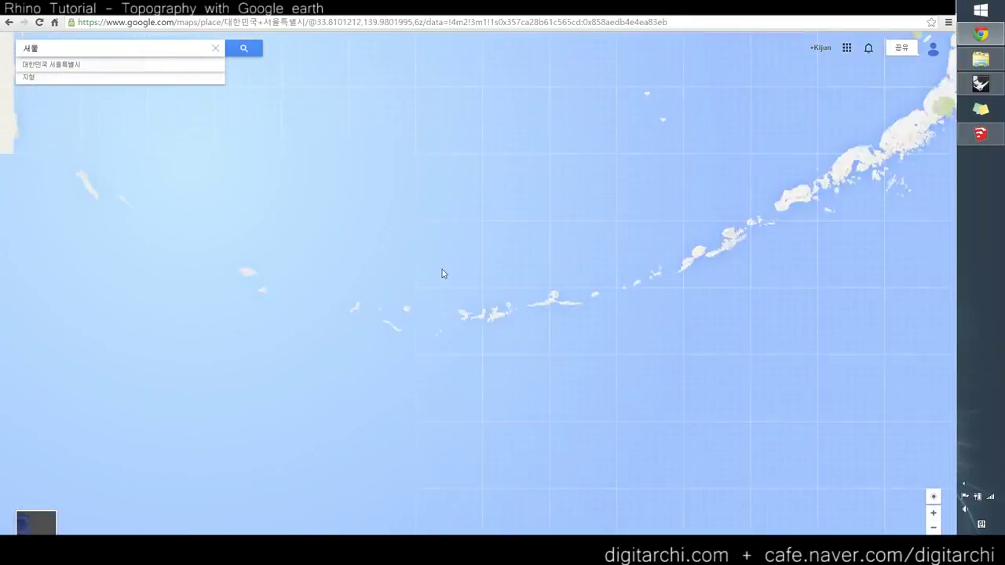
{"action": "left_click_drag", "start_coordinate": [468, 290], "coordinate": [508, 329]}
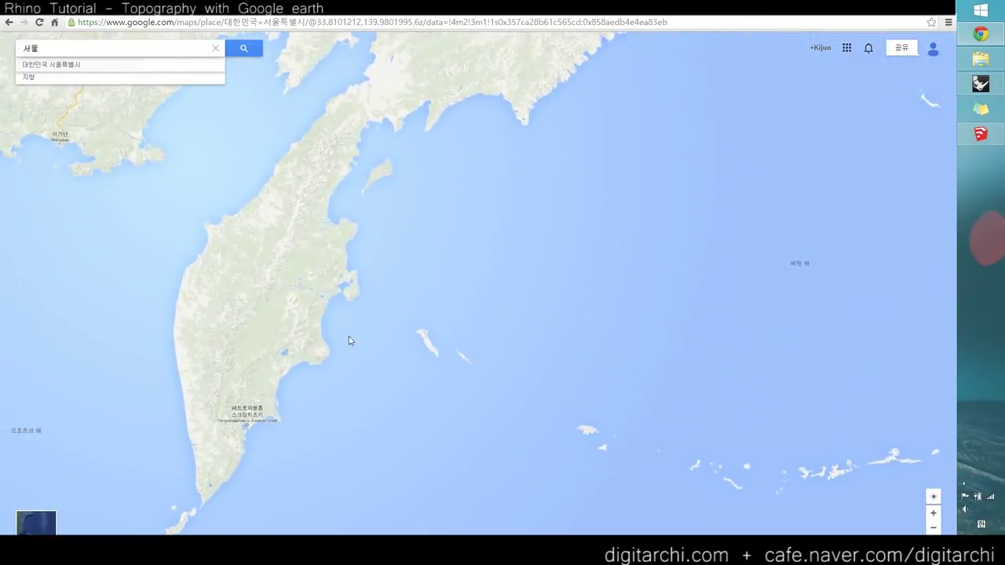
{"action": "scroll", "coordinate": [309, 337], "scroll_direction": "up", "scroll_amount": 3}
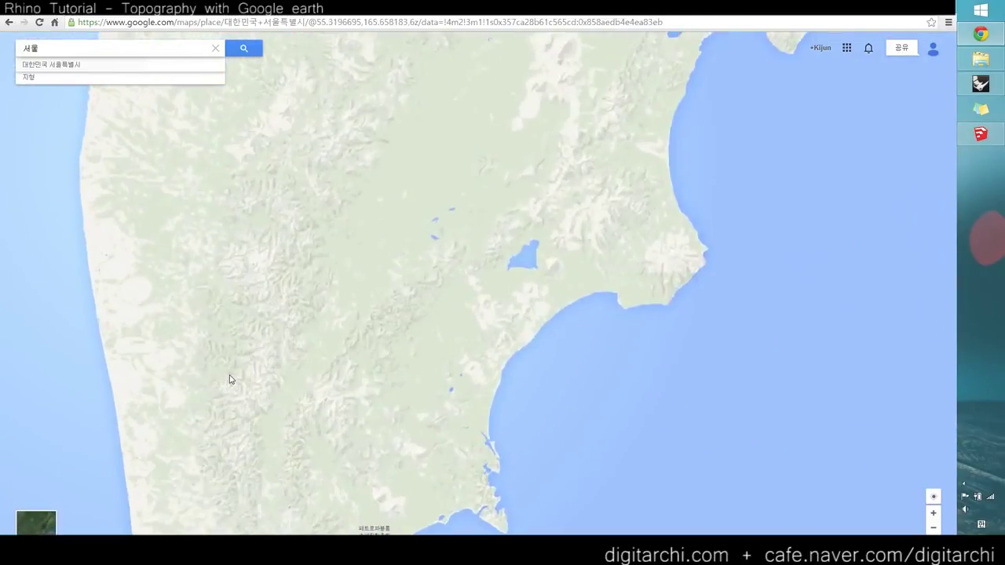
{"action": "scroll", "coordinate": [260, 365], "scroll_direction": "up", "scroll_amount": 3}
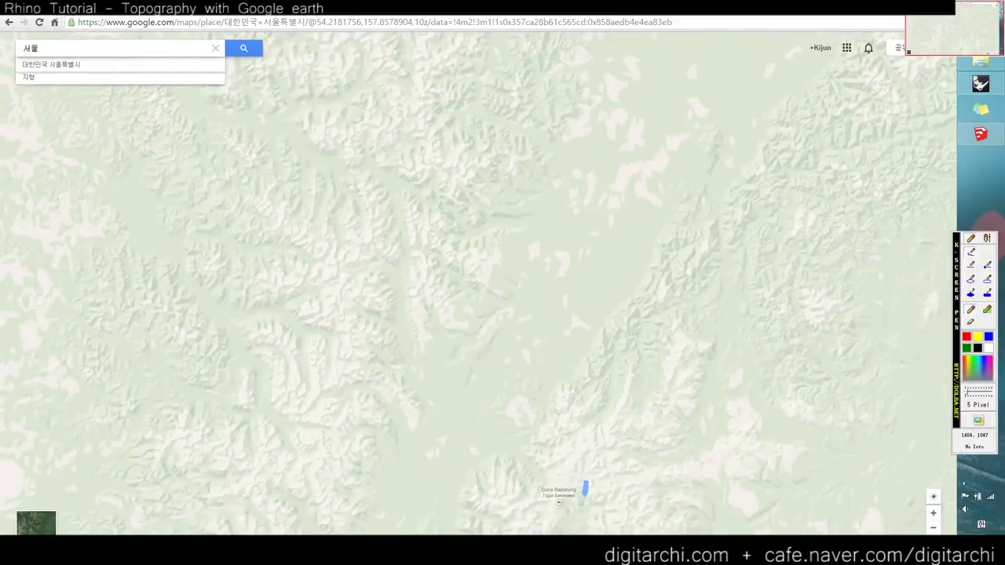
{"action": "scroll", "coordinate": [635, 294], "scroll_direction": "down", "scroll_amount": 3}
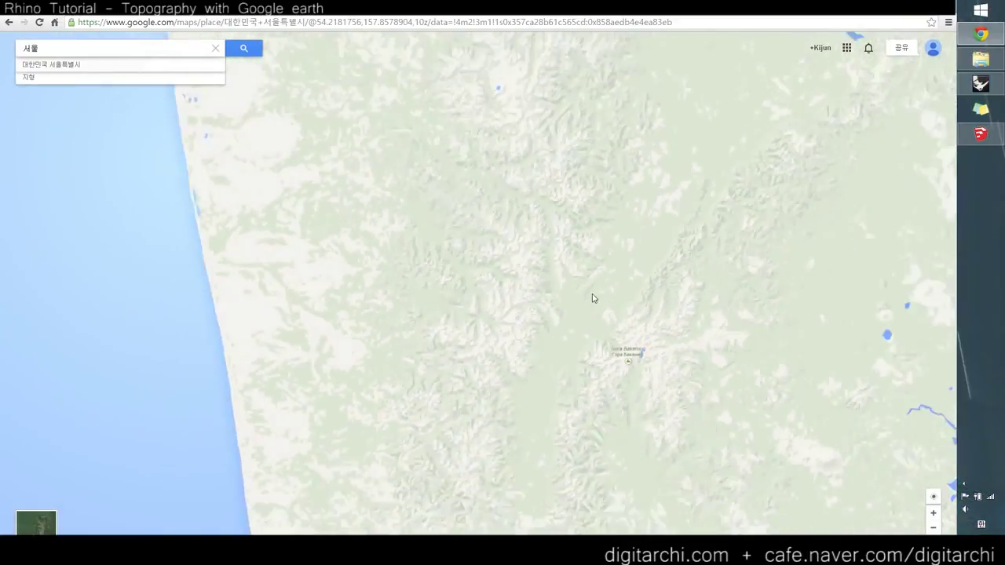
{"action": "scroll", "coordinate": [591, 297], "scroll_direction": "down", "scroll_amount": 4}
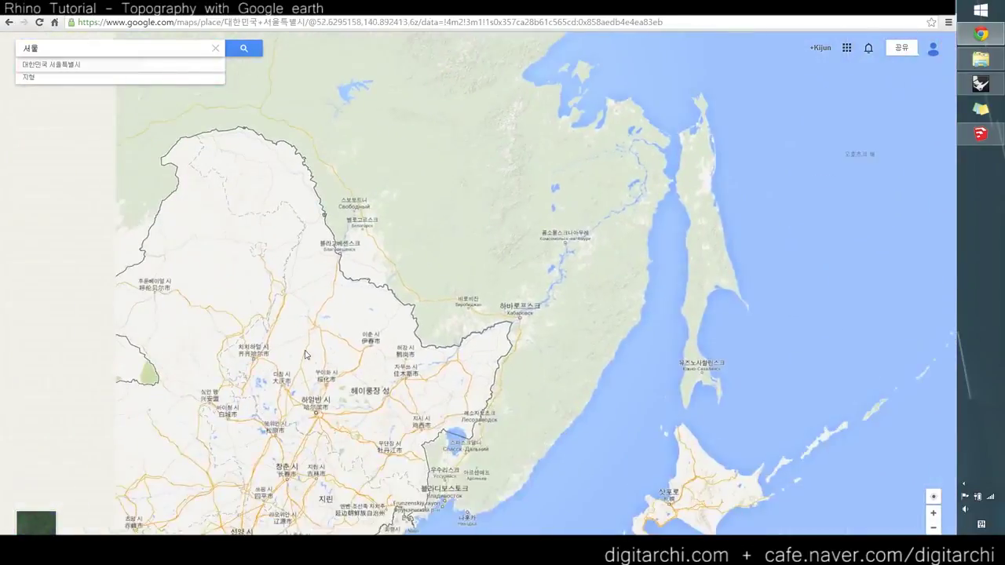
Step: Return from northeast Asia to South Korea on the map and examine the terrain around Daejeon up close
{"action": "left_click_drag", "start_coordinate": [301, 367], "coordinate": [419, 223]}
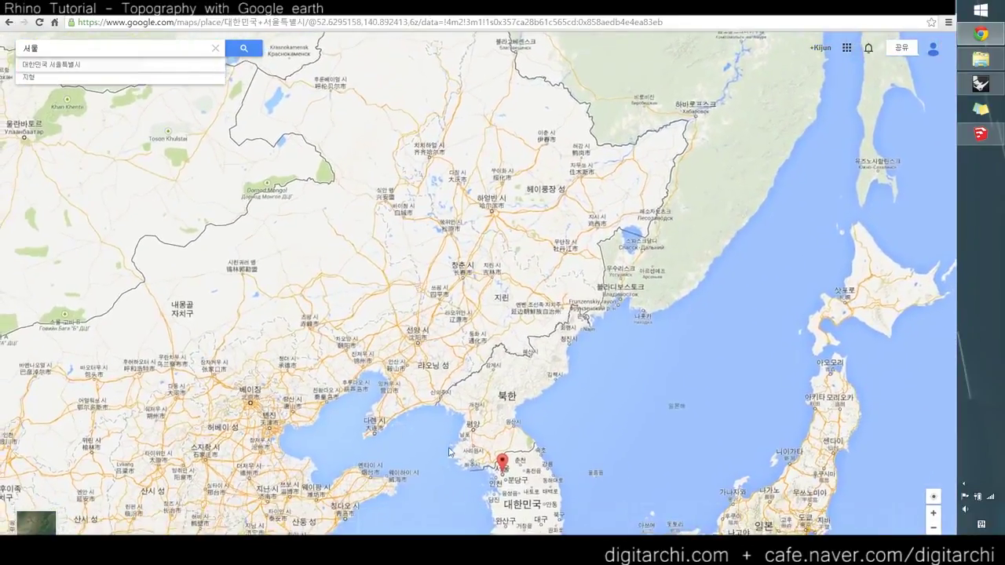
{"action": "left_click_drag", "start_coordinate": [489, 488], "coordinate": [477, 159]}
{"action": "scroll", "coordinate": [452, 226], "scroll_direction": "up", "scroll_amount": 1}
{"action": "scroll", "coordinate": [477, 159], "scroll_direction": "up", "scroll_amount": 2}
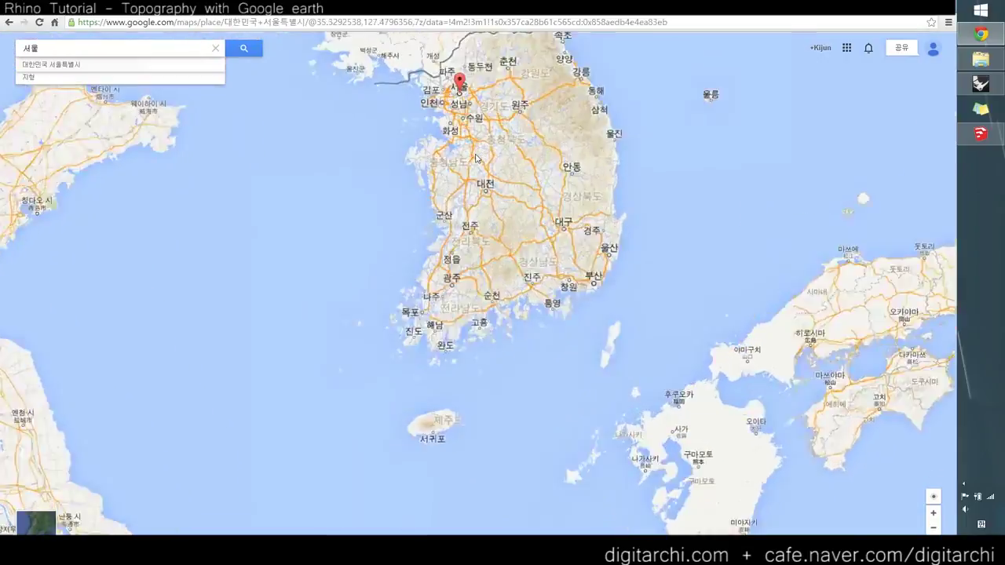
{"action": "scroll", "coordinate": [477, 159], "scroll_direction": "up", "scroll_amount": 1}
{"action": "scroll", "coordinate": [579, 280], "scroll_direction": "up", "scroll_amount": 2}
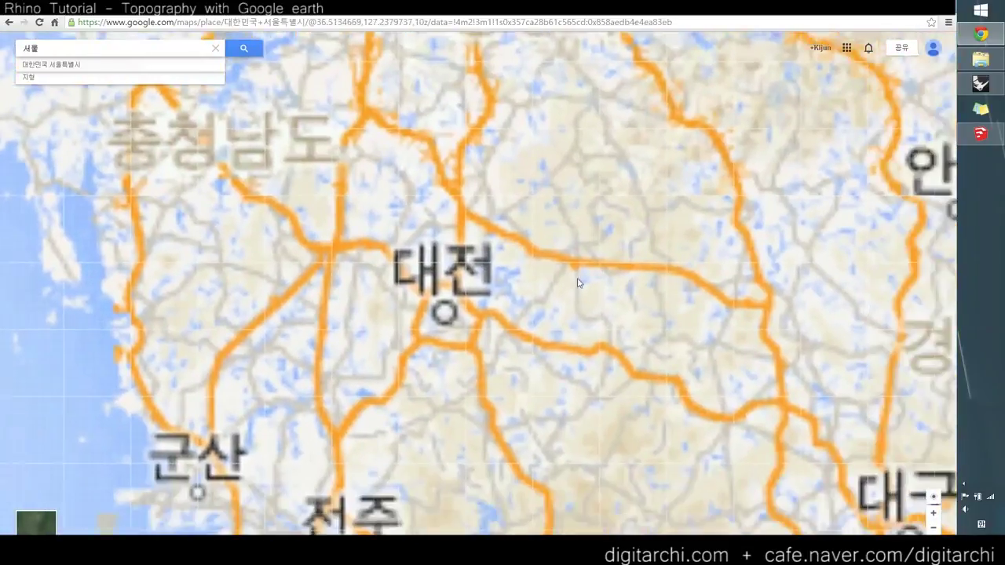
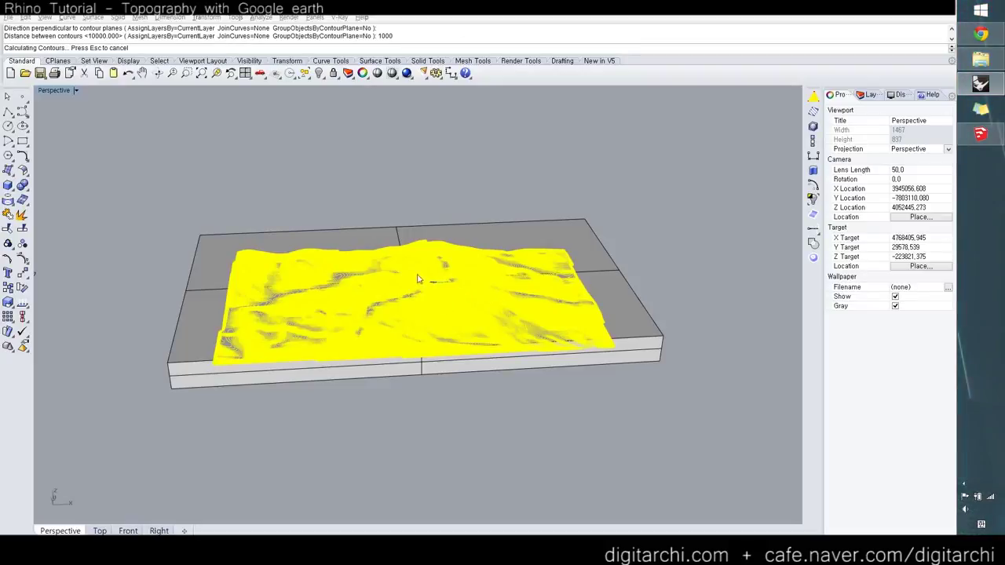
Step: Move the new contour curves off the draped terrain to empty space beside it and frame them in the view
{"action": "scroll", "coordinate": [317, 334], "scroll_direction": "down", "scroll_amount": 3}
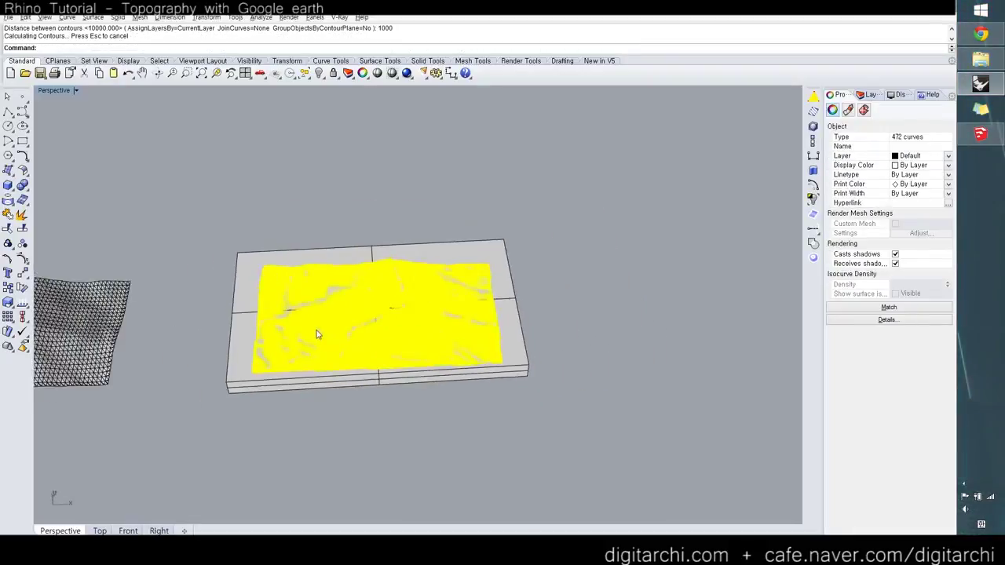
{"action": "scroll", "coordinate": [317, 334], "scroll_direction": "down", "scroll_amount": 1}
{"action": "left_click_drag", "start_coordinate": [317, 333], "coordinate": [627, 345]}
{"action": "key", "text": "ctrl+shift+e"}
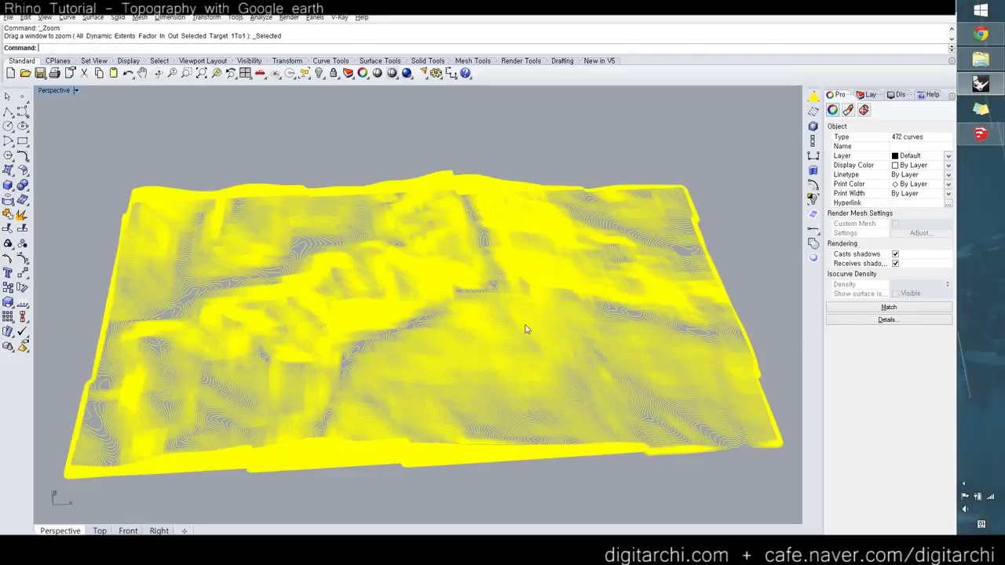
{"action": "key", "text": "Escape"}
Step: Examine the dense contours along the ridge up close and check the spacing options of the Drape command
{"action": "scroll", "coordinate": [461, 325], "scroll_direction": "up", "scroll_amount": 8}
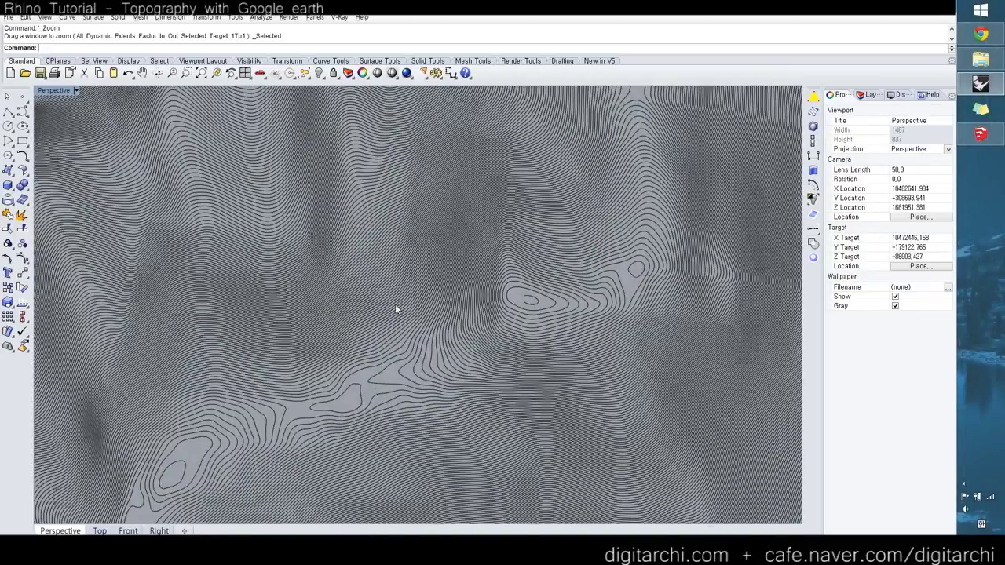
{"action": "right_click_drag", "start_coordinate": [333, 256], "coordinate": [356, 275]}
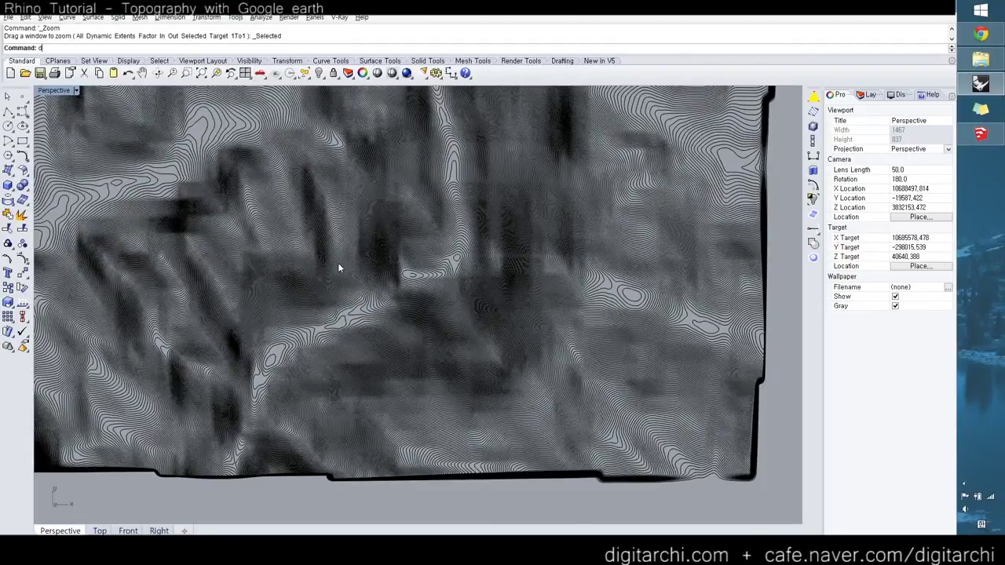
{"action": "key", "text": "Return"}
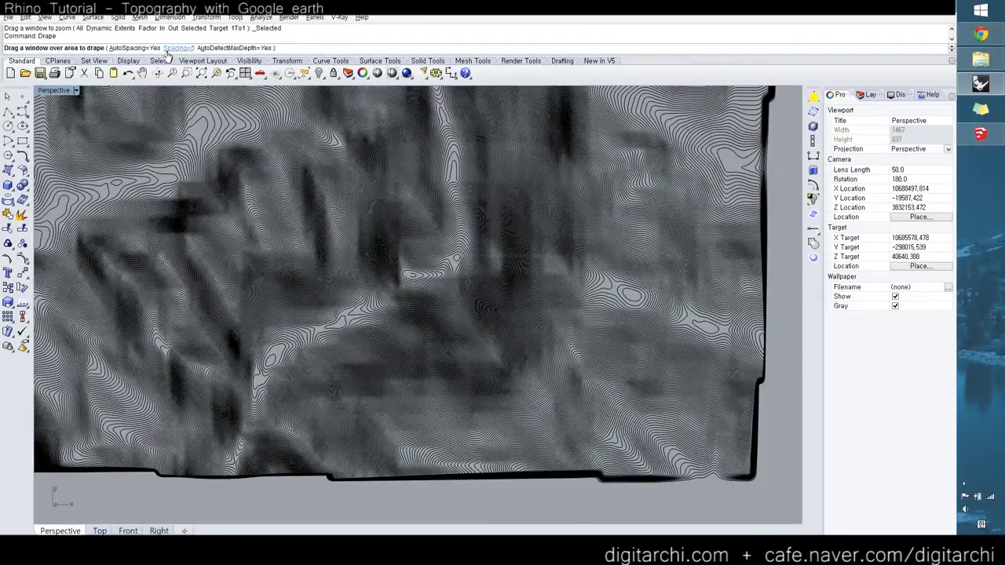
{"action": "key", "text": "Escape"}
Step: Select all open curves among the contours, including the broken one at the ridge summit, and delete them
{"action": "right_click_drag", "start_coordinate": [325, 309], "coordinate": [503, 223]}
{"action": "scroll", "coordinate": [540, 207], "scroll_direction": "up", "scroll_amount": 2}
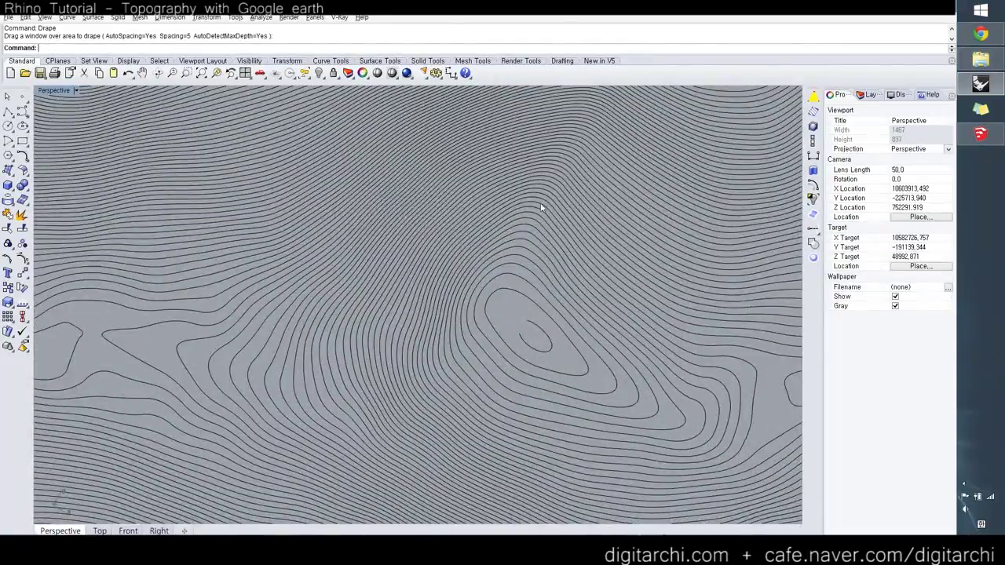
{"action": "left_click", "coordinate": [534, 332]}
{"action": "scroll", "coordinate": [516, 318], "scroll_direction": "down", "scroll_amount": 6}
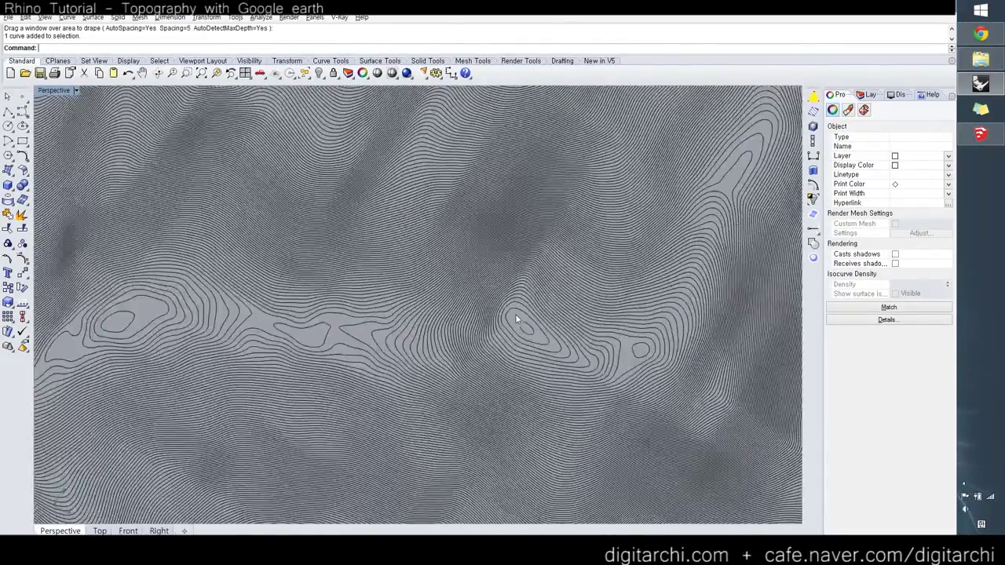
{"action": "scroll", "coordinate": [451, 293], "scroll_direction": "down", "scroll_amount": 2}
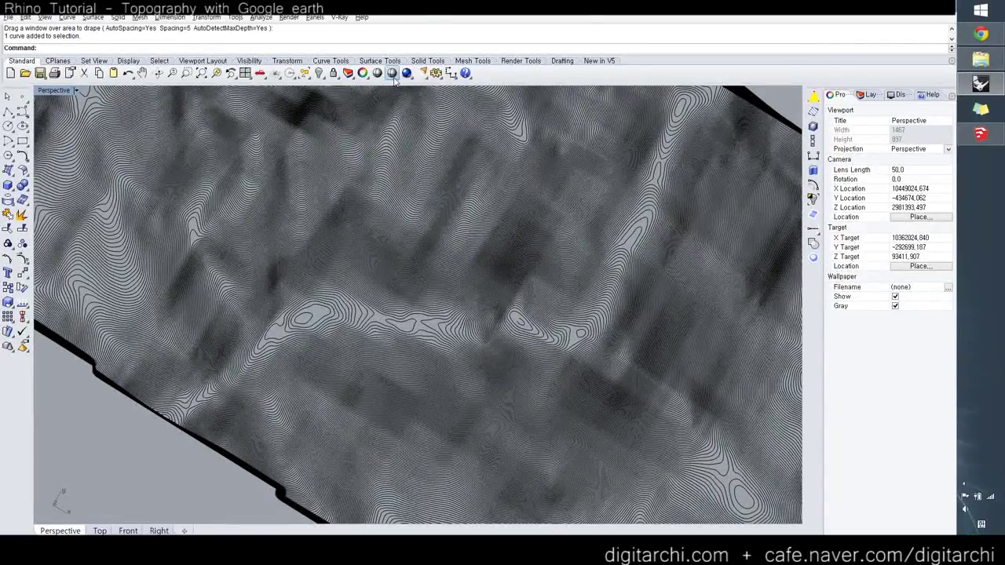
{"action": "left_click", "coordinate": [307, 78]}
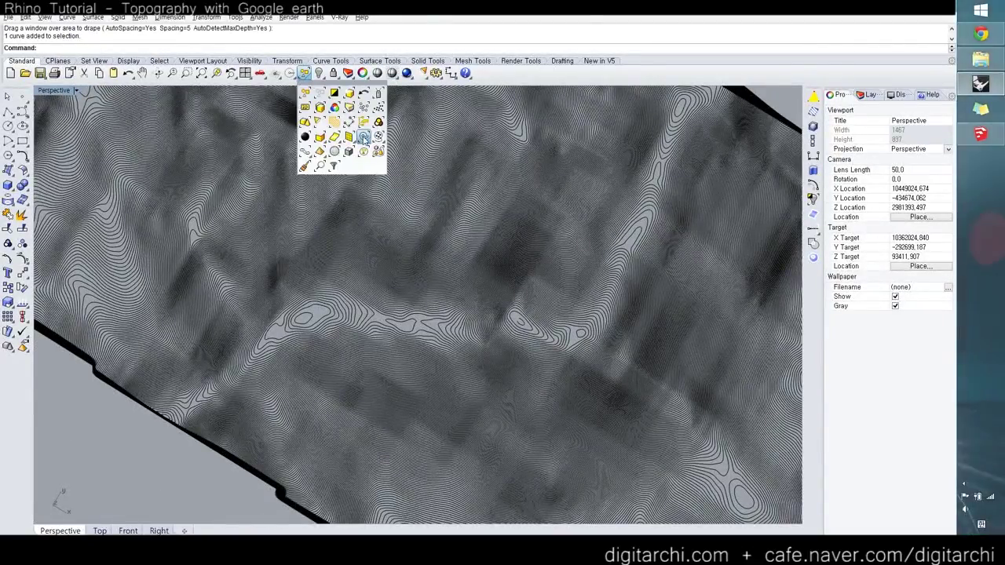
{"action": "left_click", "coordinate": [371, 145]}
{"action": "left_click", "coordinate": [387, 157]}
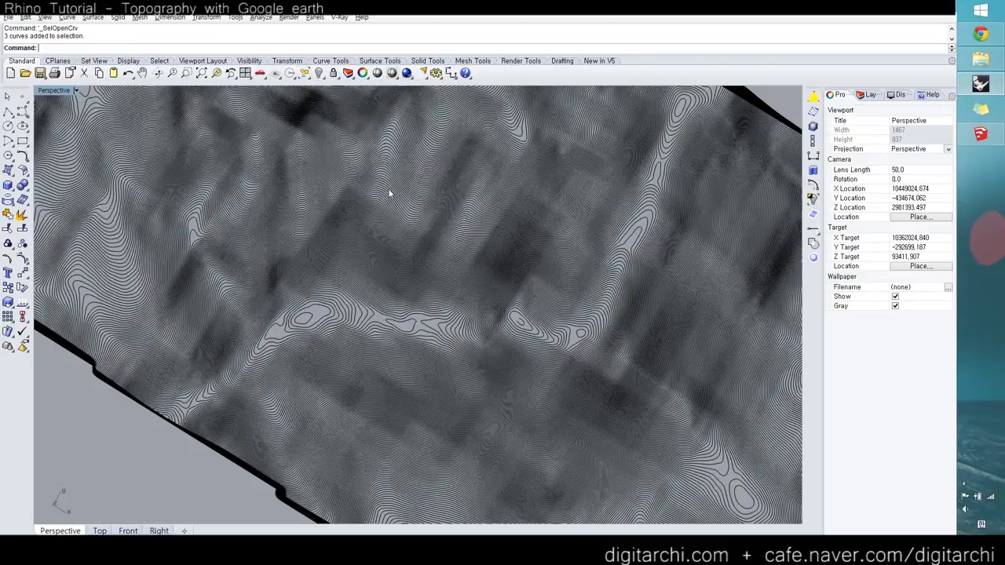
{"action": "scroll", "coordinate": [384, 291], "scroll_direction": "down", "scroll_amount": 2}
{"action": "scroll", "coordinate": [383, 295], "scroll_direction": "down", "scroll_amount": 2}
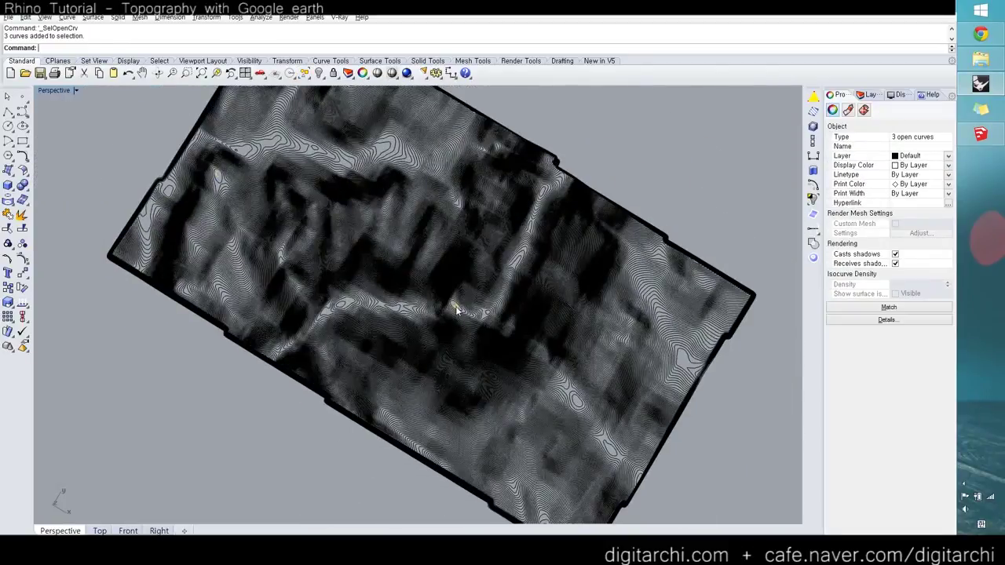
{"action": "key", "text": "Delete"}
Step: Examine the remaining contours as a whole and up close around the ridge and its summit
{"action": "scroll", "coordinate": [446, 314], "scroll_direction": "down", "scroll_amount": 2}
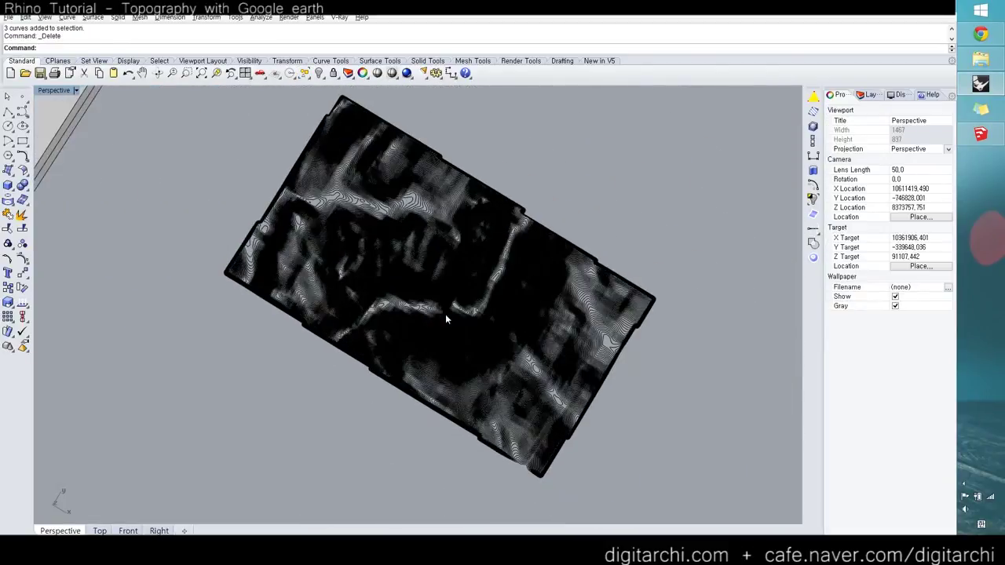
{"action": "right_click_drag", "start_coordinate": [476, 314], "coordinate": [451, 287]}
{"action": "scroll", "coordinate": [451, 287], "scroll_direction": "up", "scroll_amount": 8}
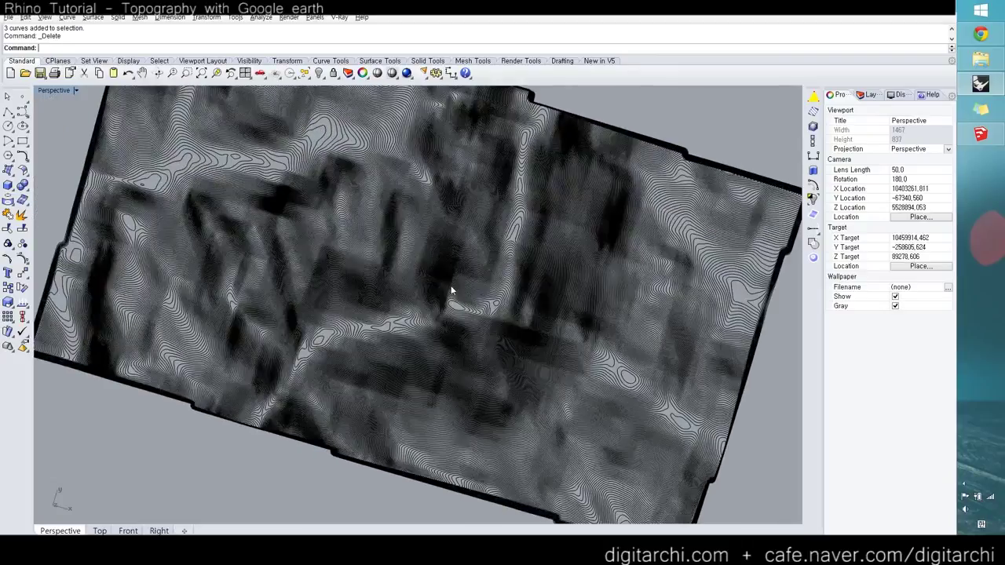
{"action": "scroll", "coordinate": [452, 283], "scroll_direction": "up", "scroll_amount": 8}
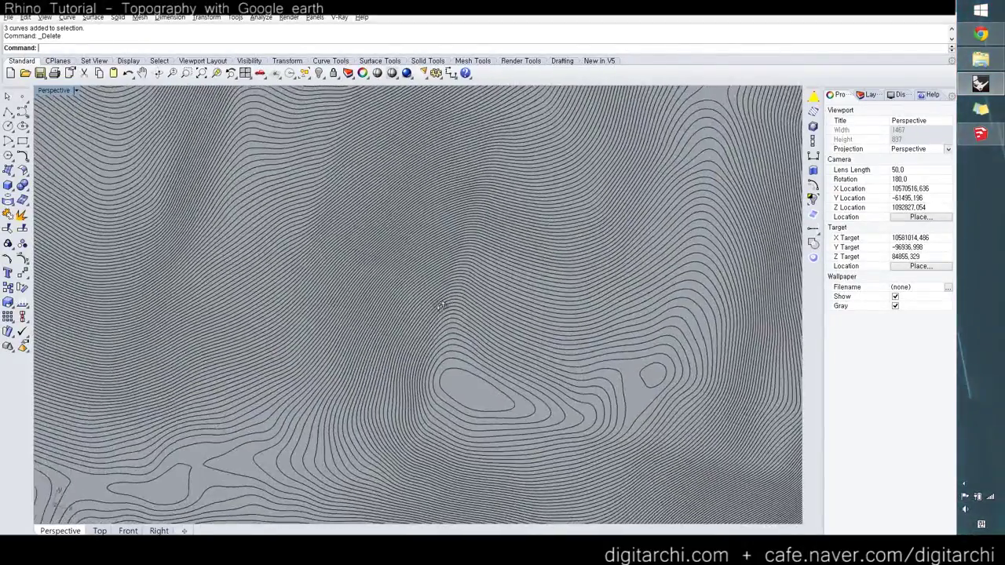
{"action": "right_click_drag", "start_coordinate": [442, 305], "coordinate": [473, 364]}
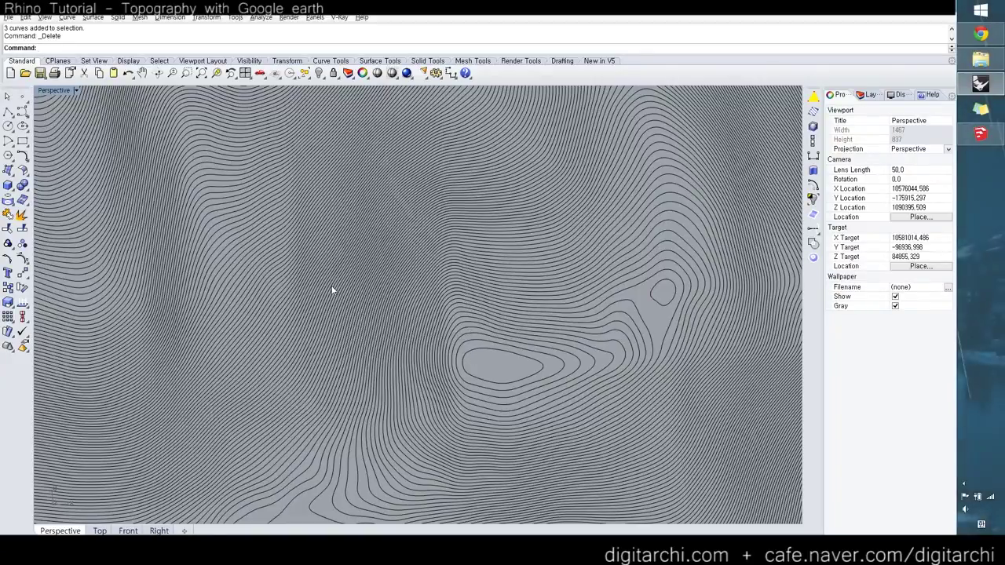
{"action": "scroll", "coordinate": [217, 269], "scroll_direction": "down", "scroll_amount": 5}
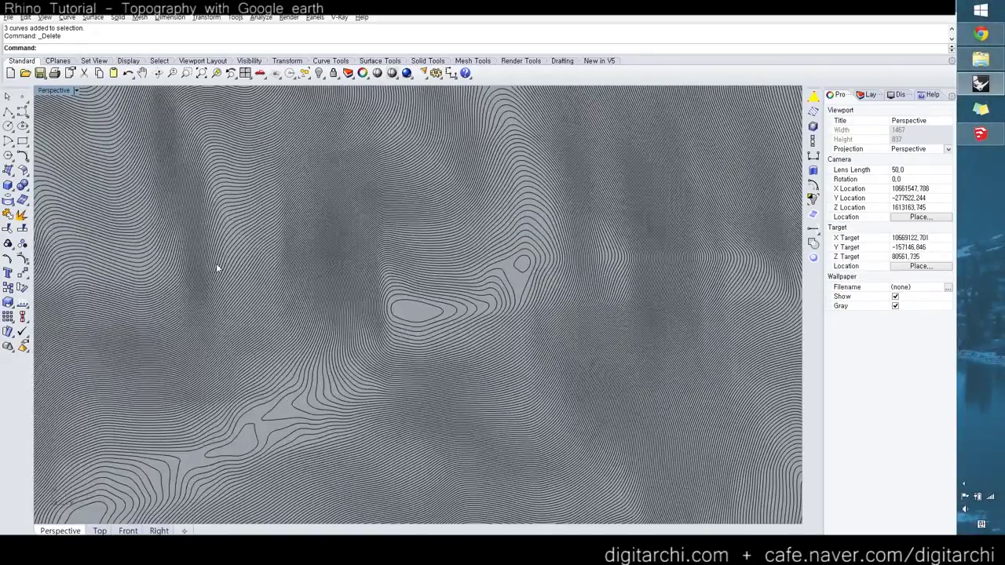
{"action": "right_click_drag", "start_coordinate": [217, 269], "coordinate": [340, 234], "text": "shift"}
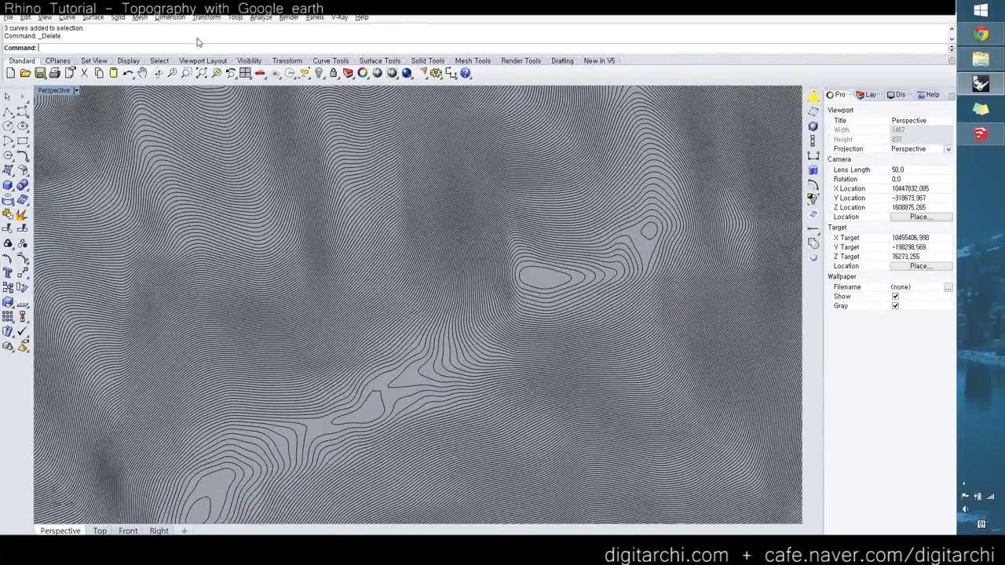